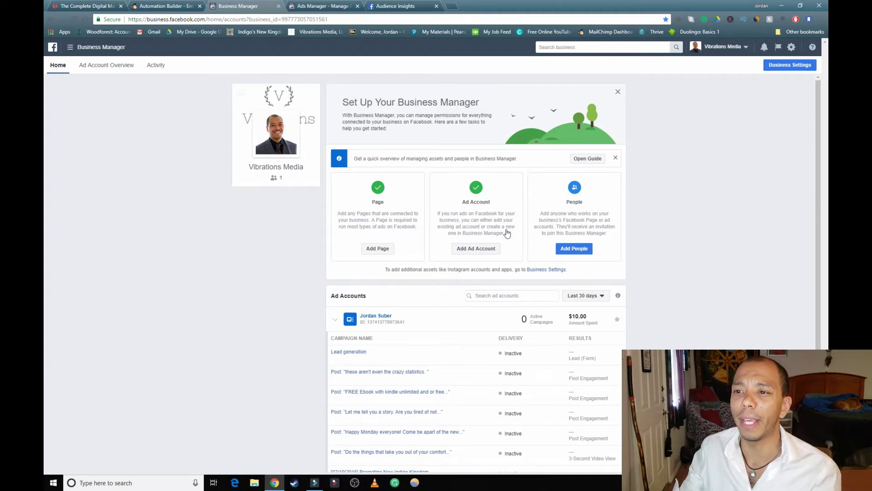
Step: Look over the campaign list in Ads Manager and return to the Business Manager home page
scroll(502, 170, down, 5)
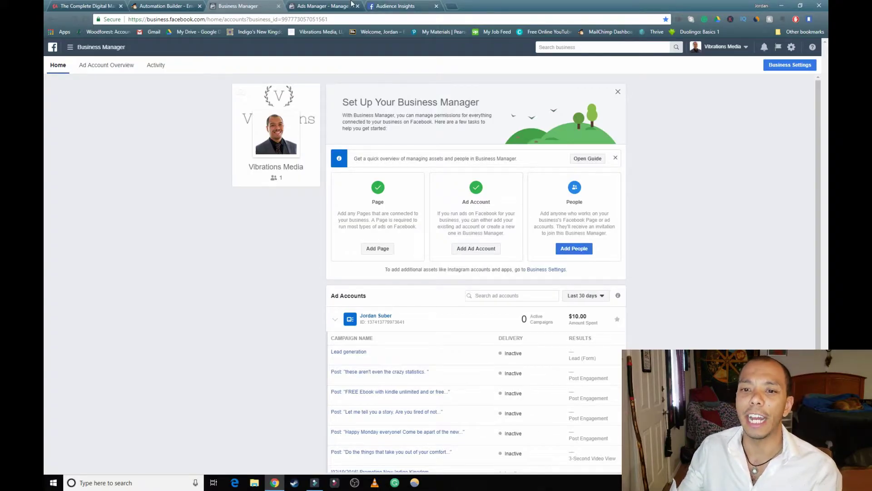
click(314, 7)
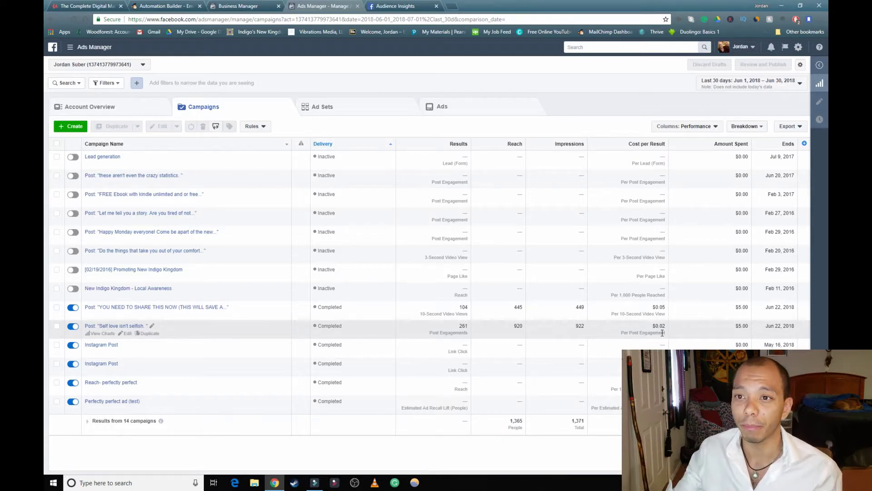
click(238, 6)
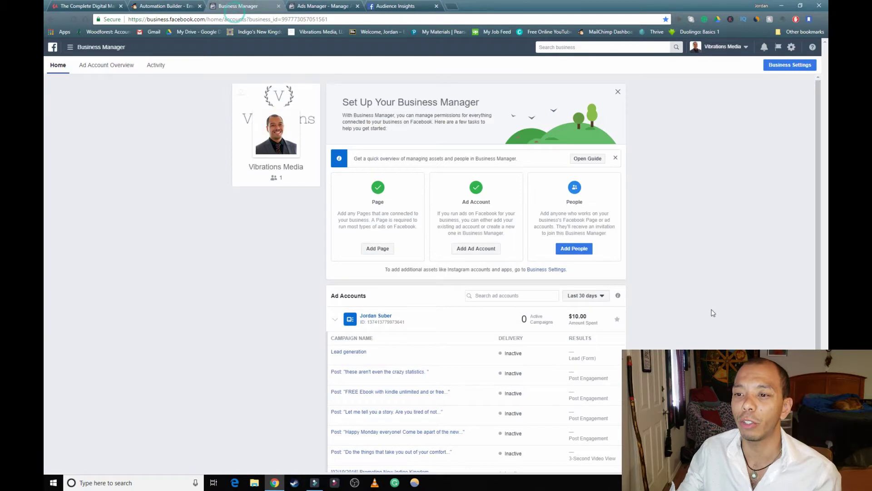
Step: Expand the favorite page's recent posts on the Business Manager home page and examine its likes, reach and engagement statistics
scroll(772, 265, down, 3)
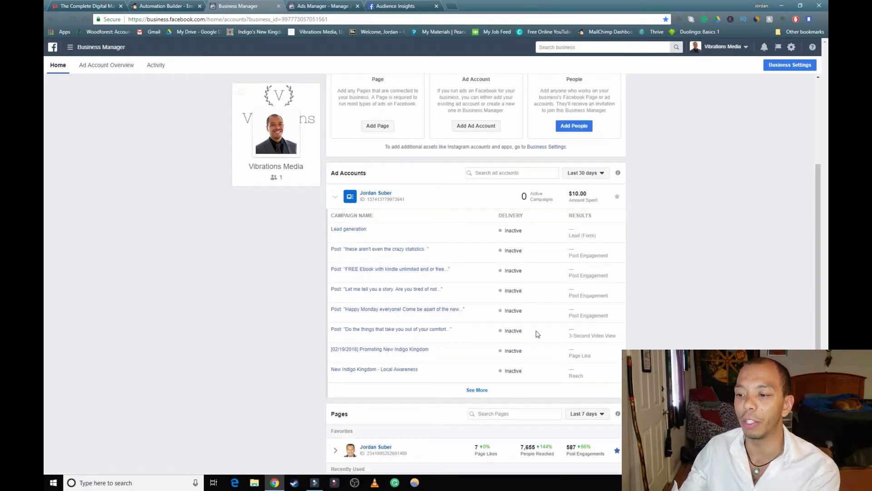
scroll(541, 334, down, 1)
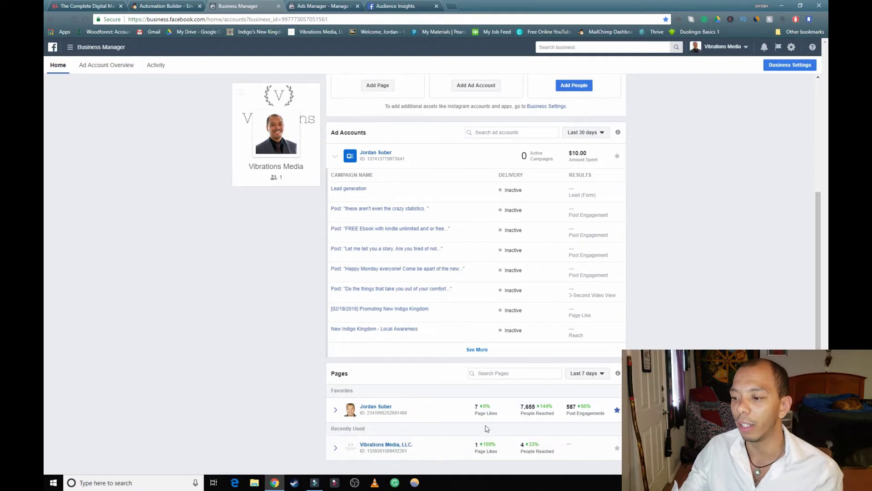
drag(459, 411, 610, 413)
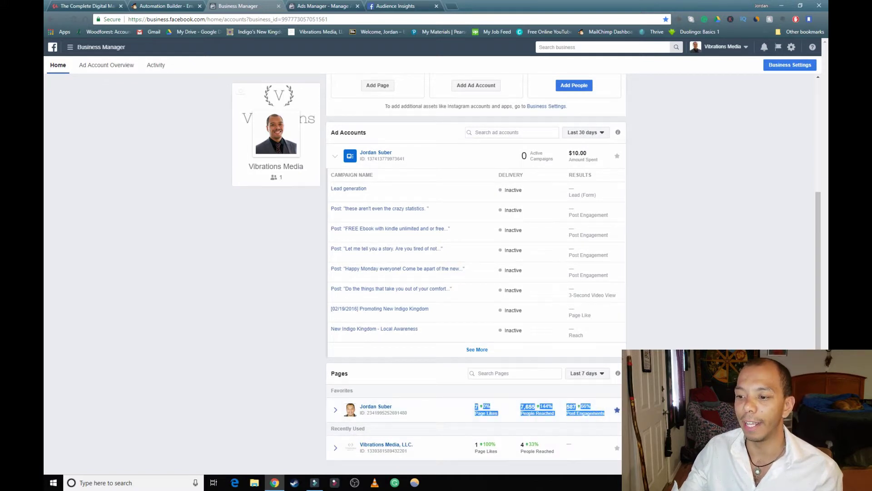
click(572, 419)
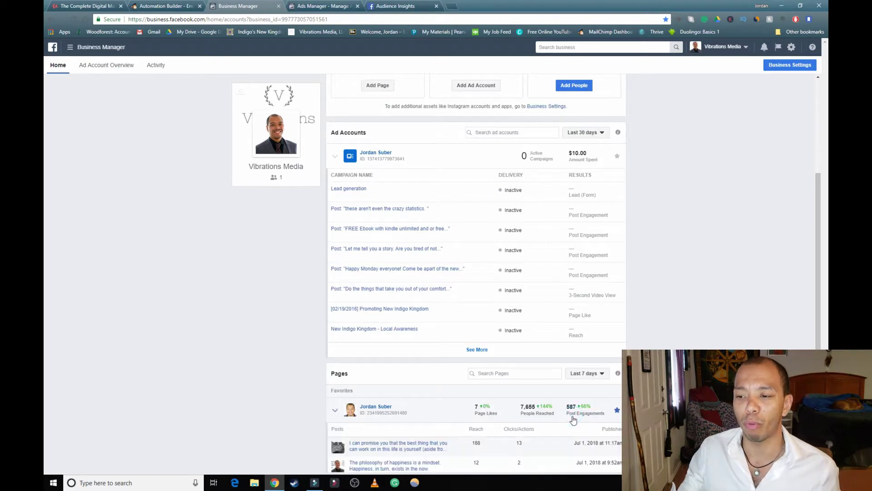
scroll(573, 419, down, 3)
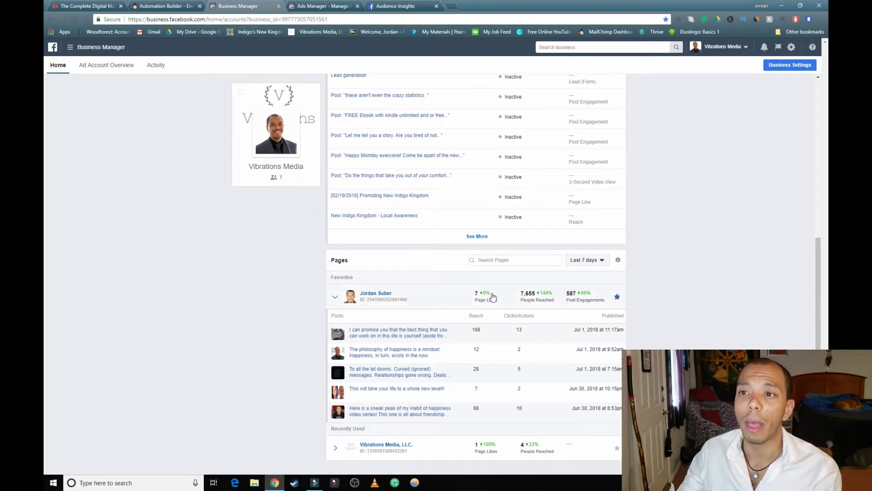
scroll(469, 300, up, 1)
scroll(469, 299, up, 5)
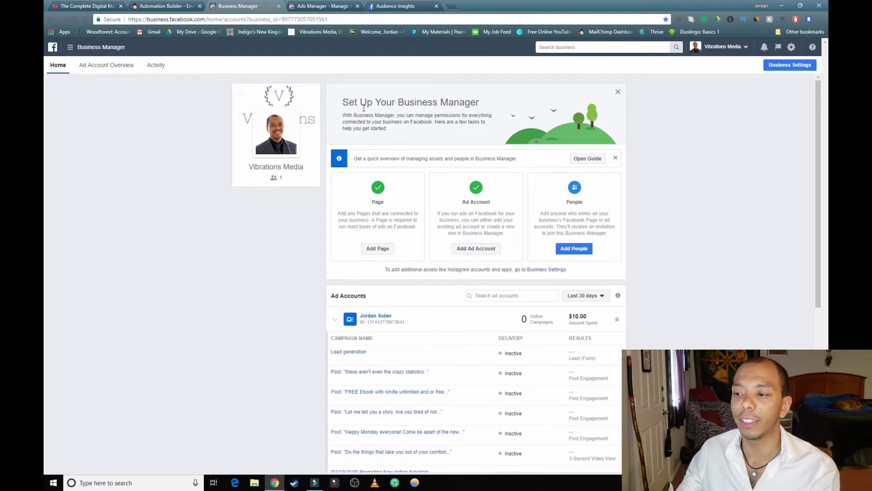
scroll(607, 336, down, 6)
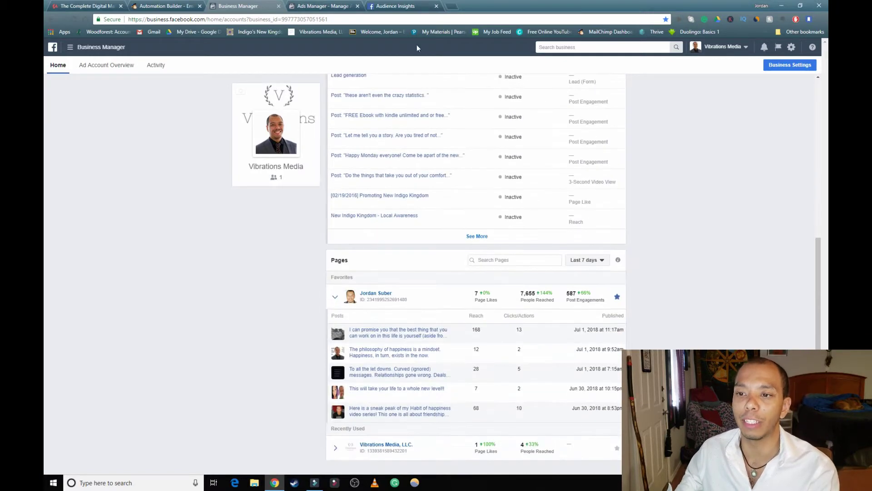
Step: Start a new campaign in Ads Manager with Guided Creation and dismiss the Quick Creation hint
click(324, 5)
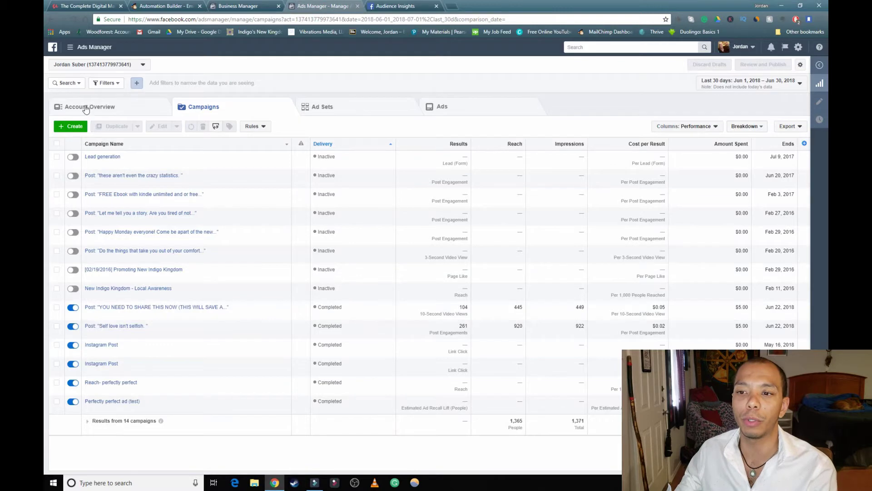
click(75, 127)
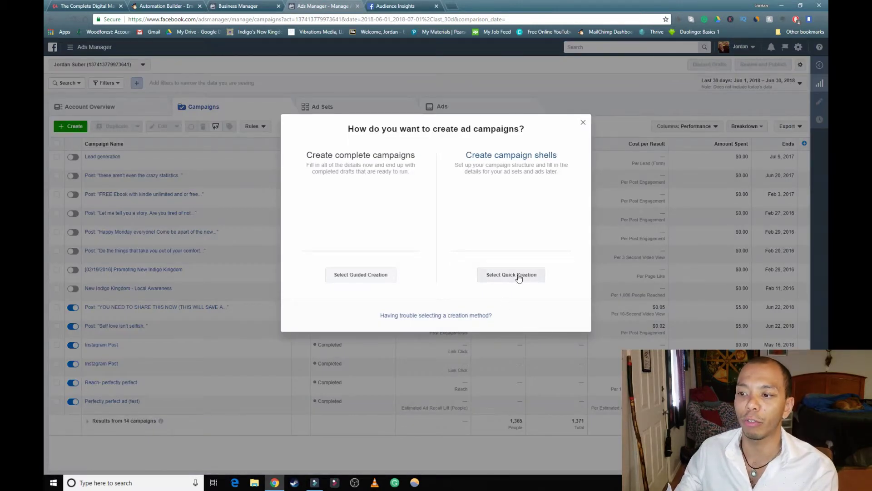
click(365, 277)
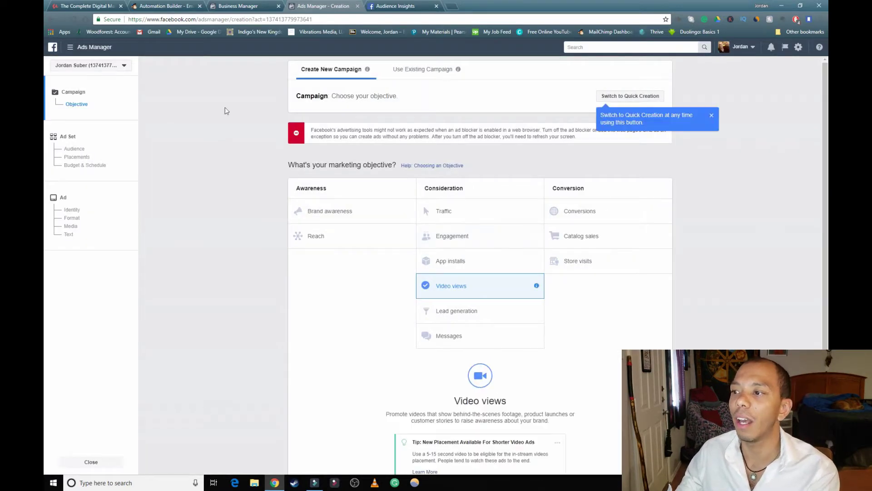
click(712, 115)
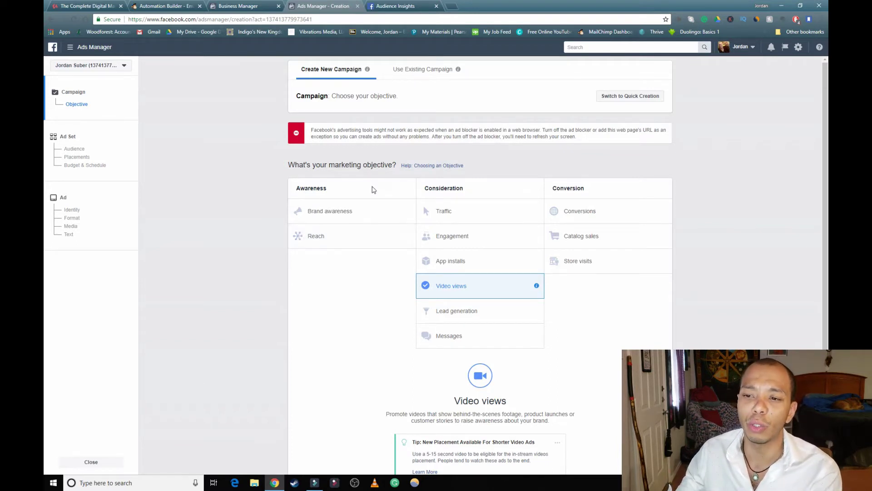
drag(390, 321, 302, 209)
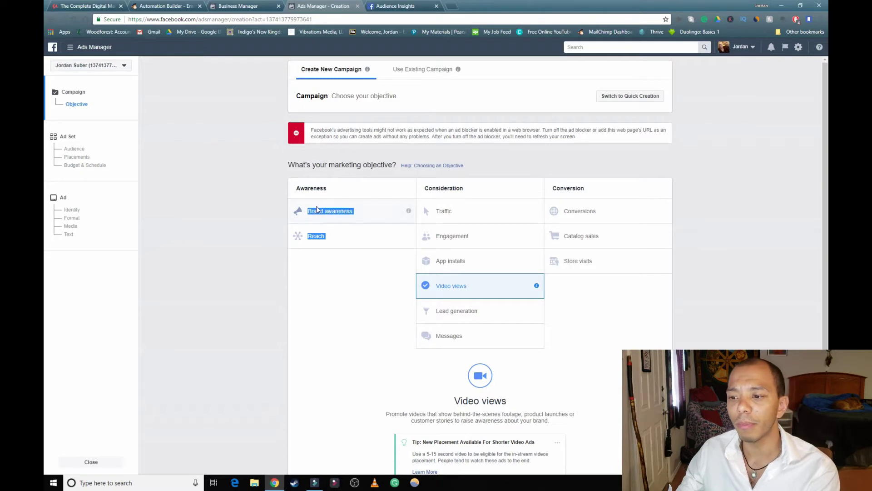
click(752, 314)
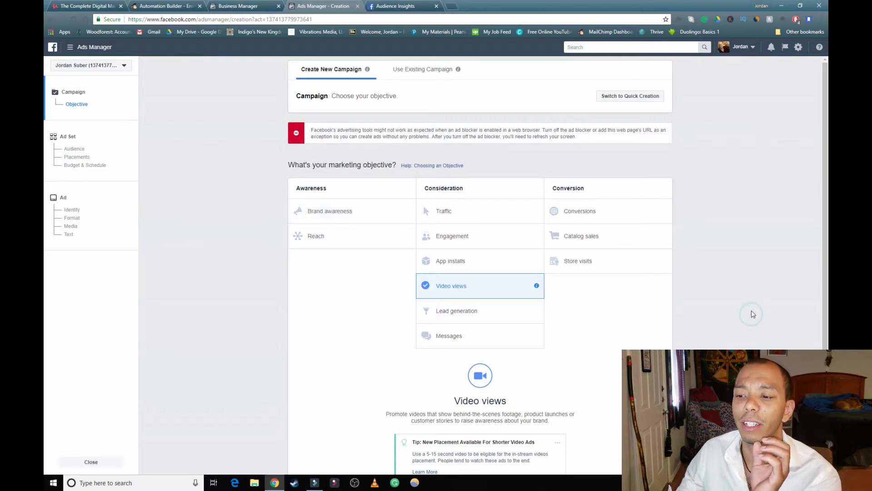
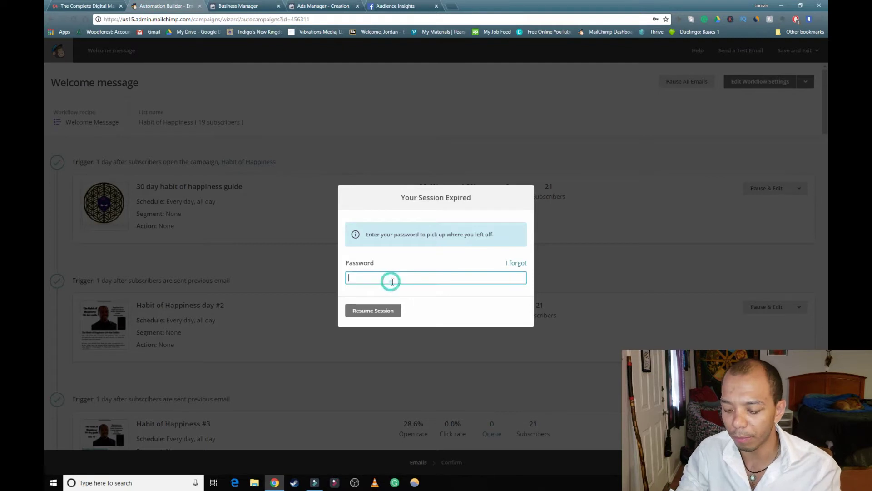
Step: Try to resume the expired MailChimp session by entering and submitting the account password
text(••••••••••)
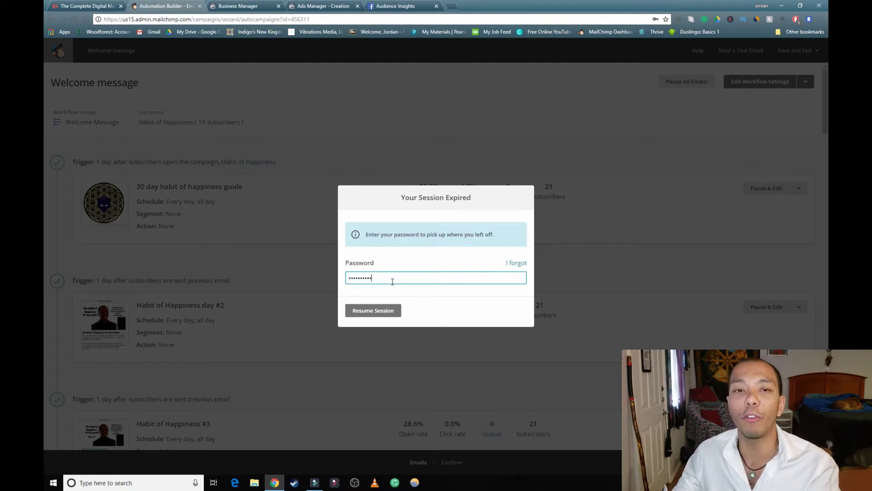
key(Return)
text(••••••••••)
key(Return)
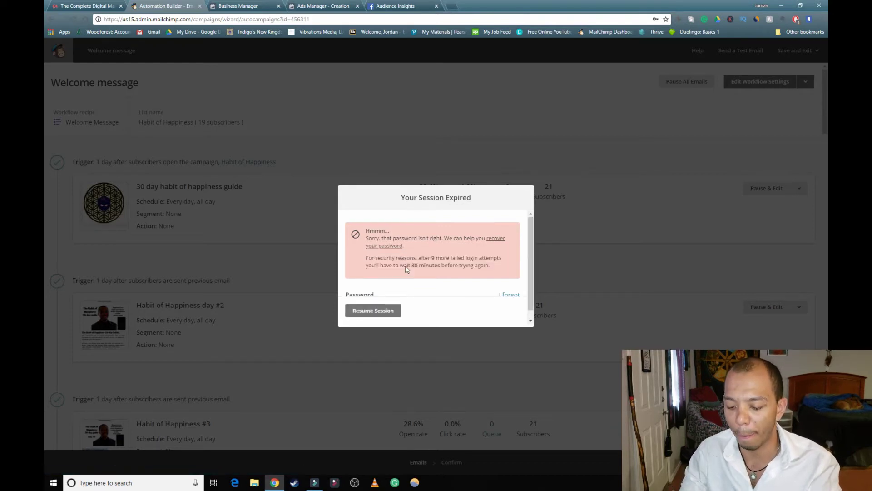
click(387, 311)
click(369, 311)
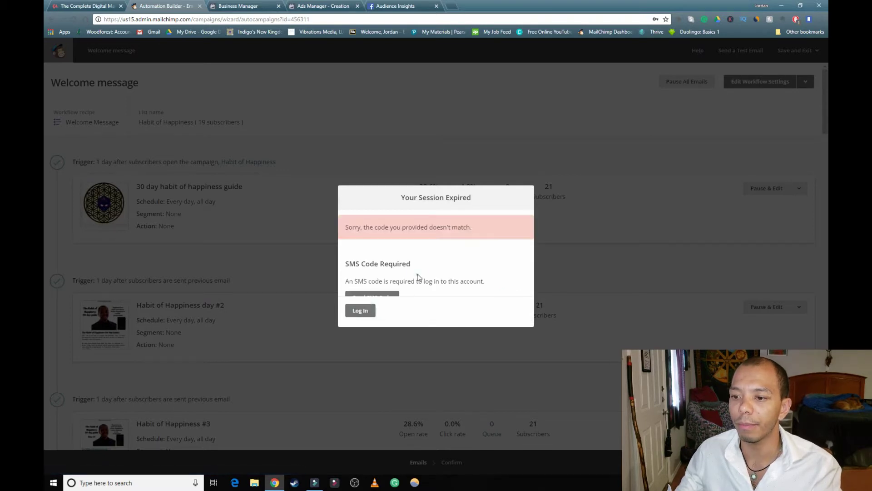
drag(414, 207, 463, 220)
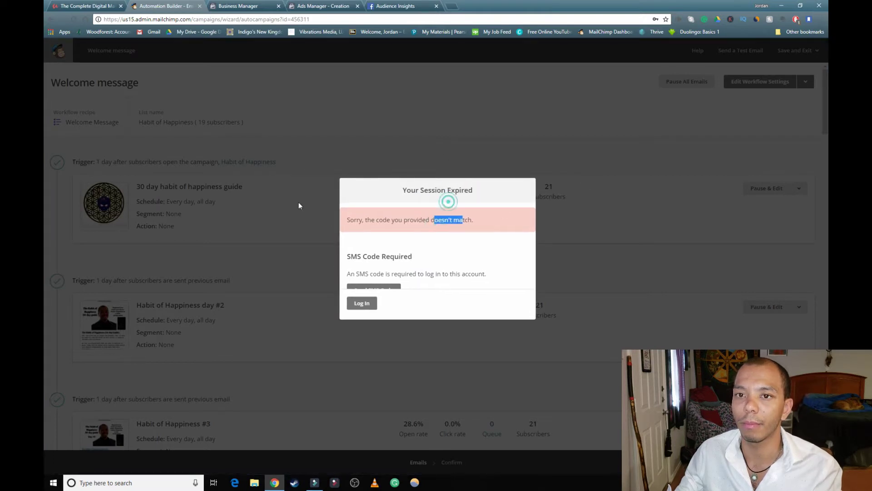
click(144, 20)
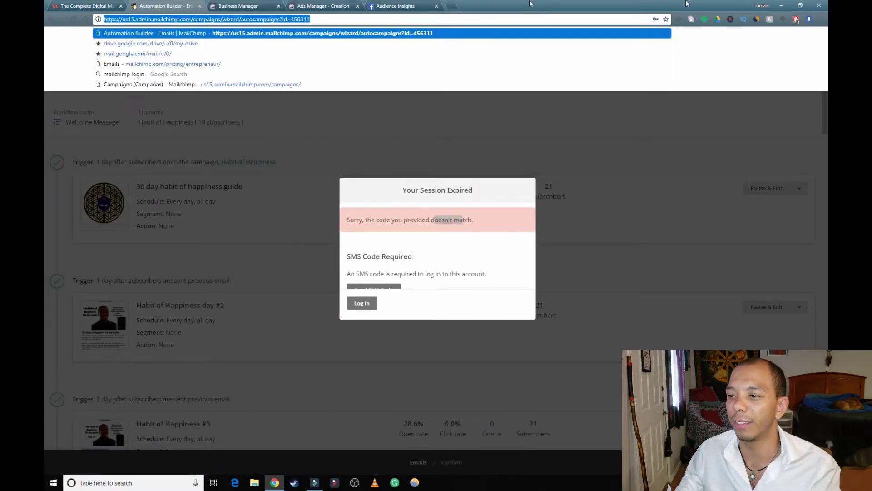
click(672, 288)
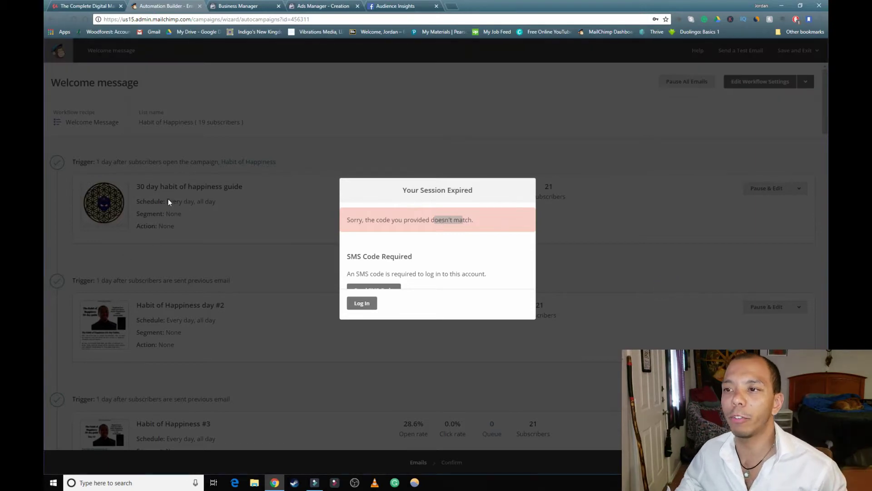
Step: Search the web for "mailchimp" in a new tab and open the official MailChimp home page
click(453, 8)
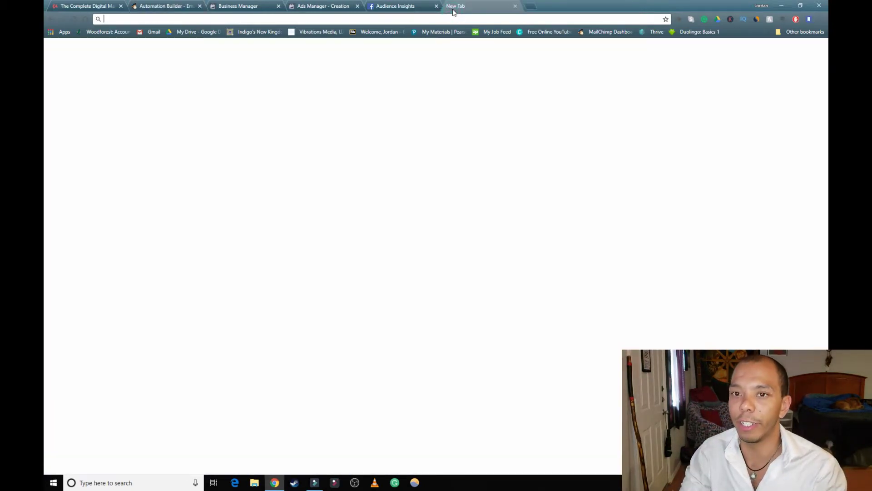
text(mailchim)
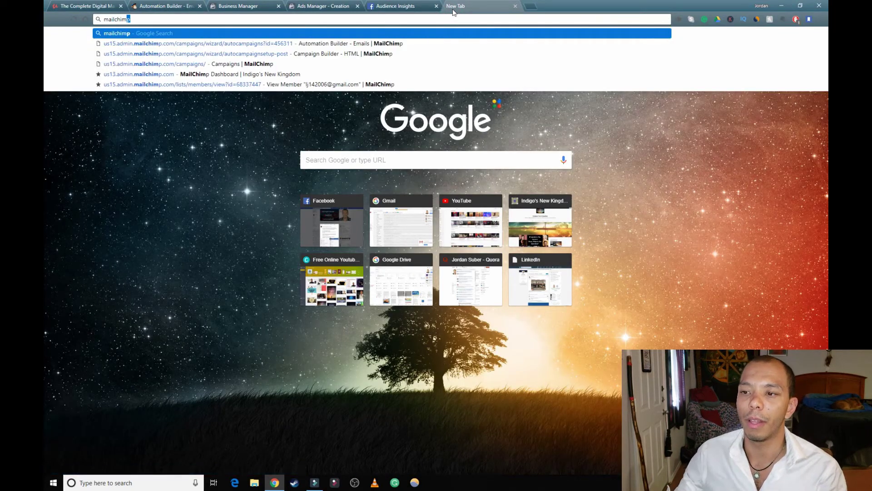
text(p)
key(Return)
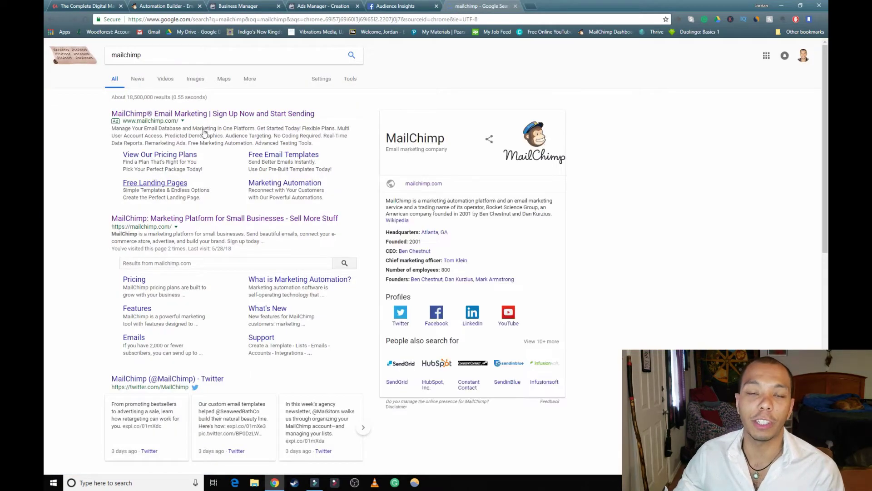
click(198, 221)
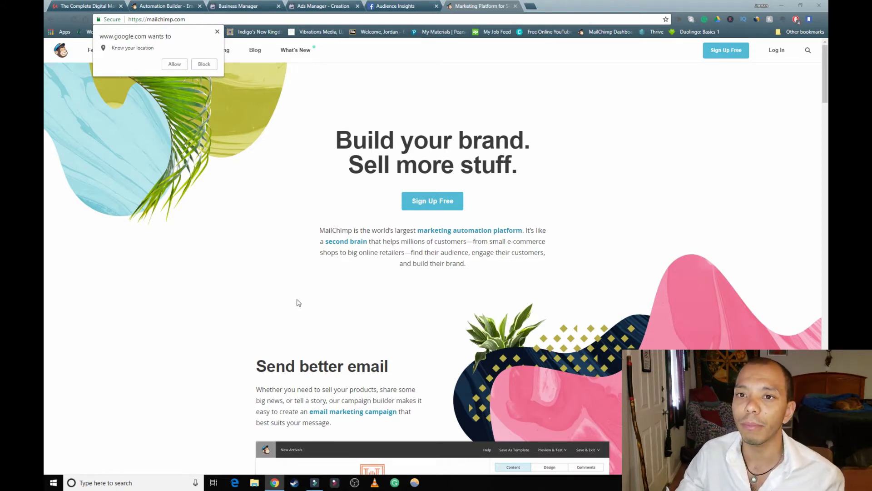
Step: Close the expired MailChimp Automation Builder page and bring up Audience Insights
click(156, 6)
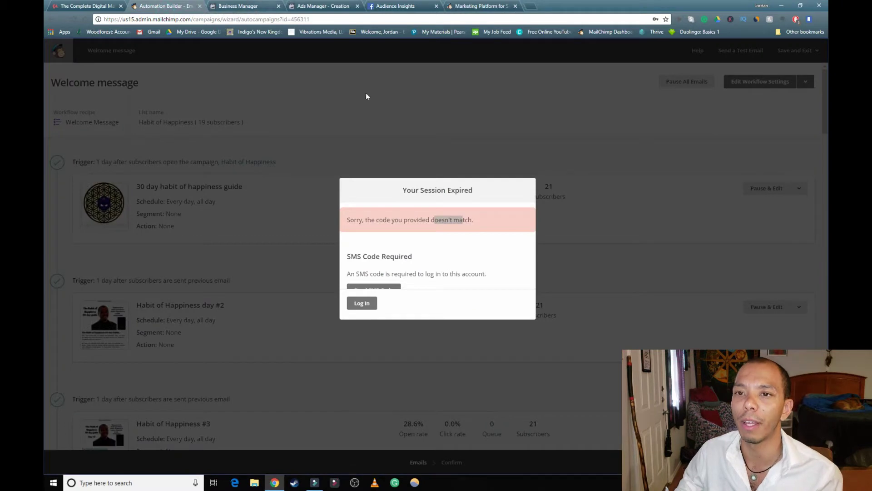
click(199, 6)
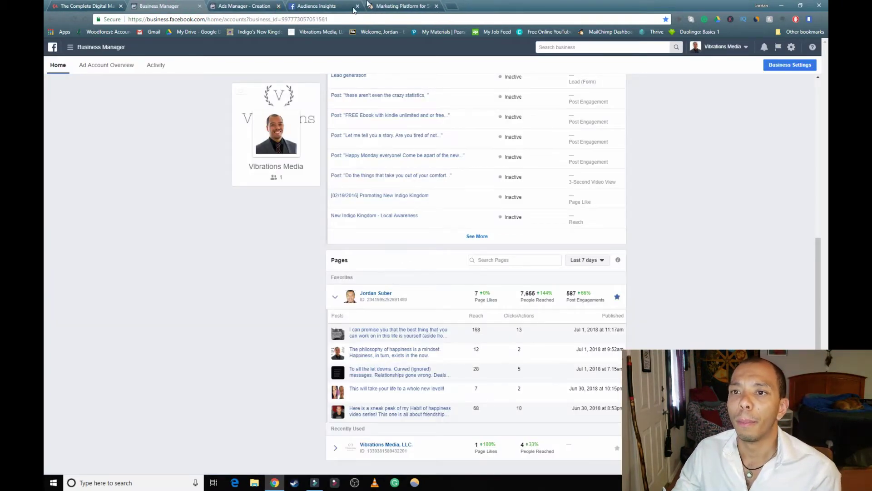
click(320, 6)
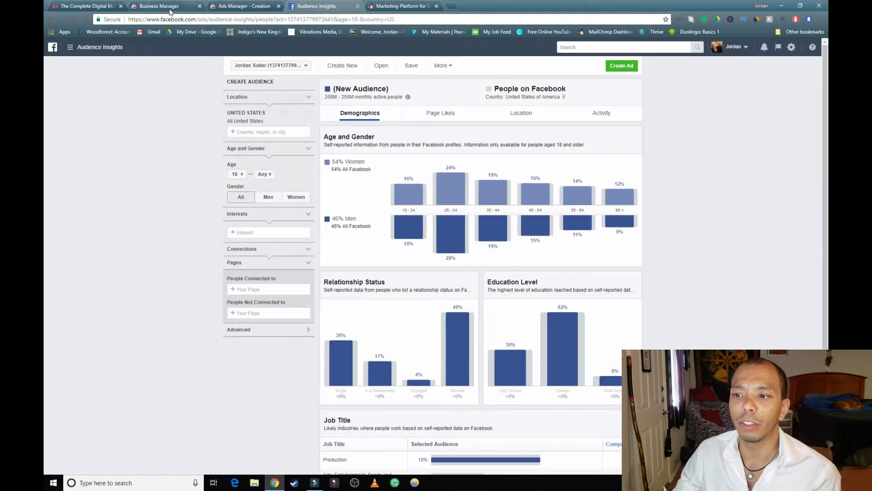
Step: Return to the Ads Manager campaign draft and go through the Messages and Engagement objectives before choosing Conversions
click(224, 6)
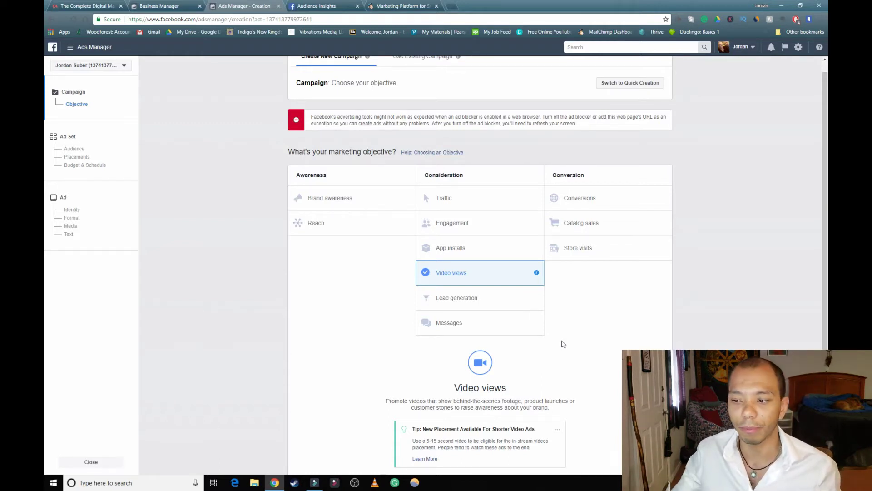
click(466, 323)
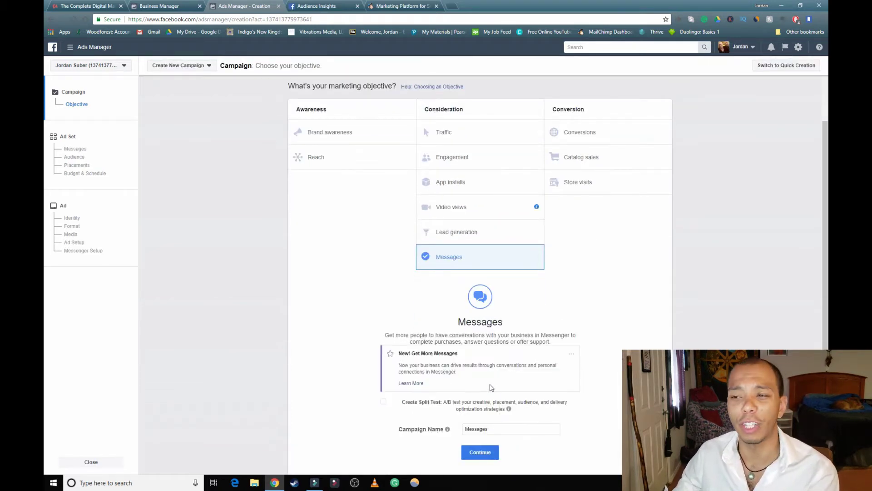
scroll(381, 304, up, 2)
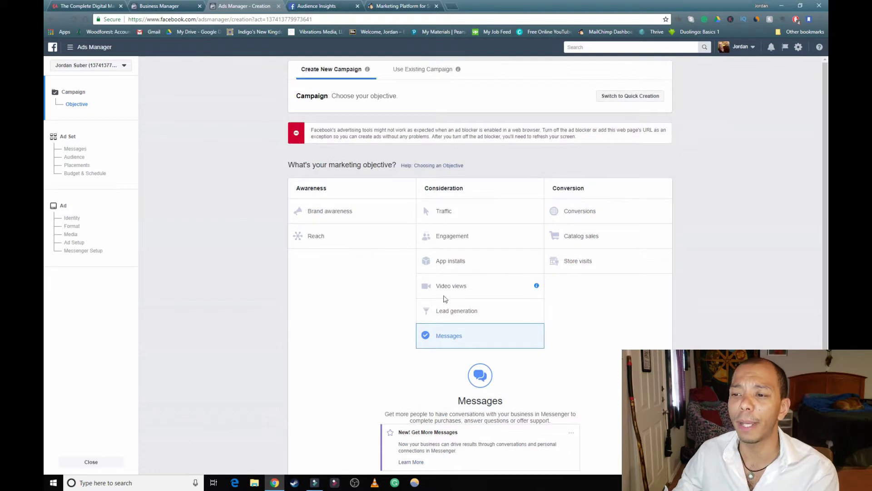
click(477, 213)
click(496, 163)
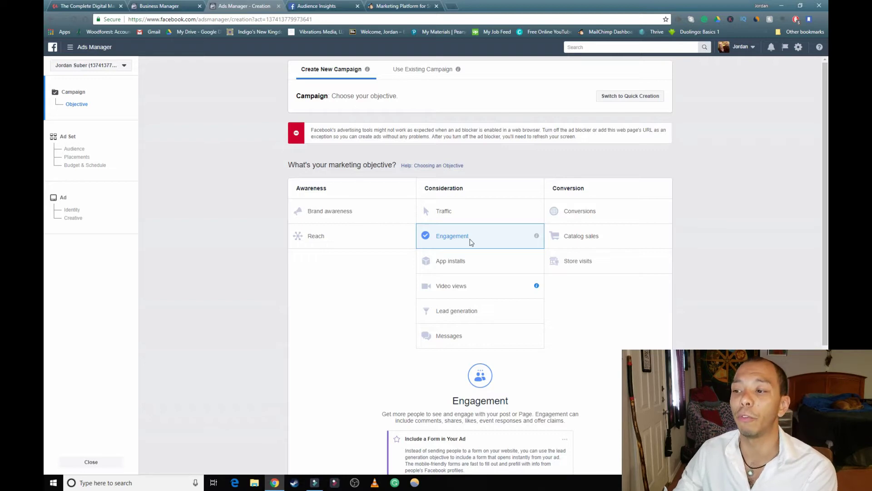
click(609, 206)
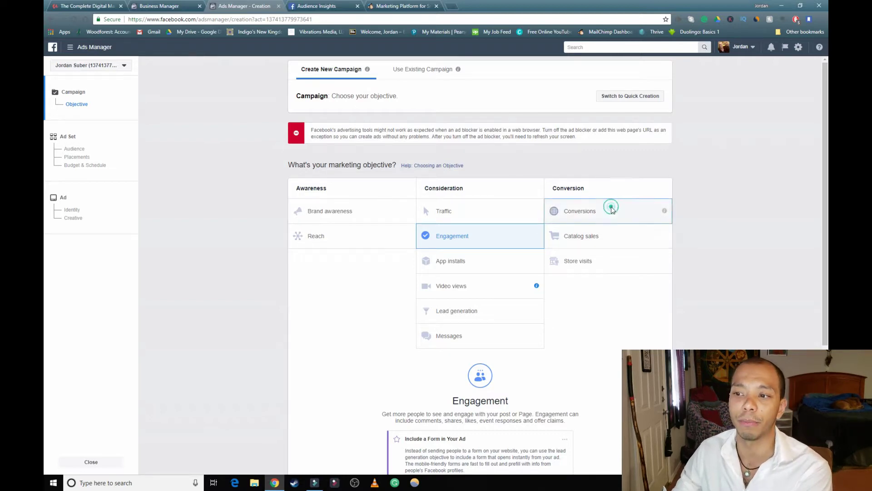
Step: Review the Conversions and Traffic marketing objectives, leaving Conversions selected for the new campaign
scroll(612, 208, down, 3)
scroll(613, 209, up, 3)
click(459, 208)
scroll(461, 211, down, 2)
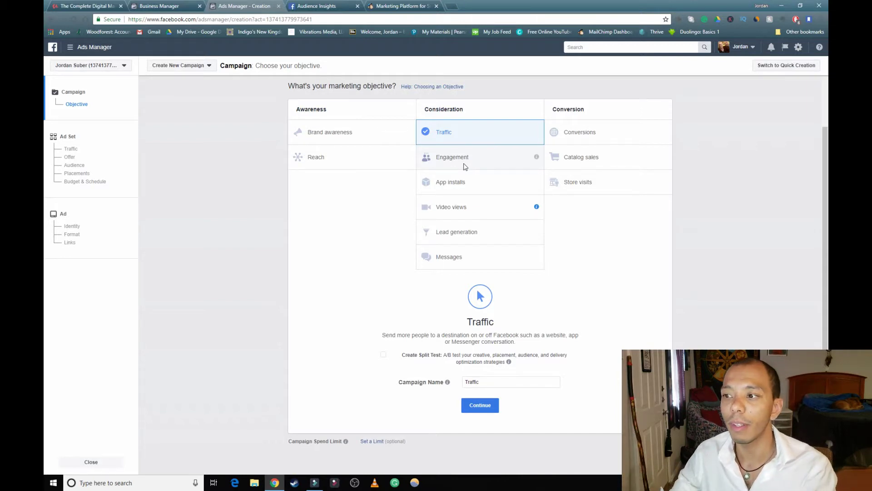
click(606, 131)
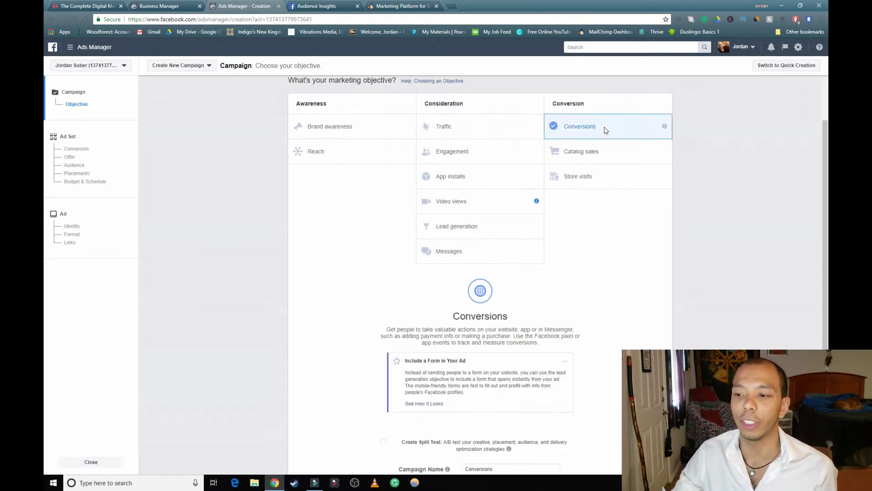
scroll(605, 131, down, 1)
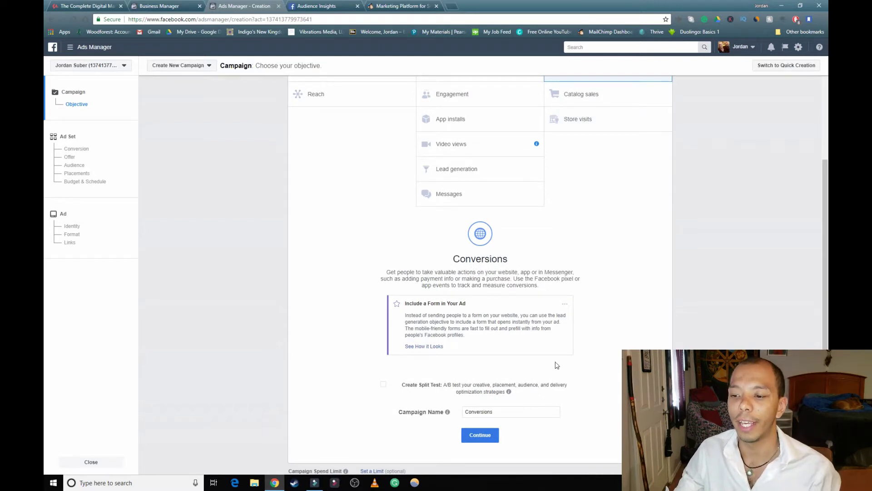
scroll(553, 365, up, 2)
scroll(553, 364, up, 1)
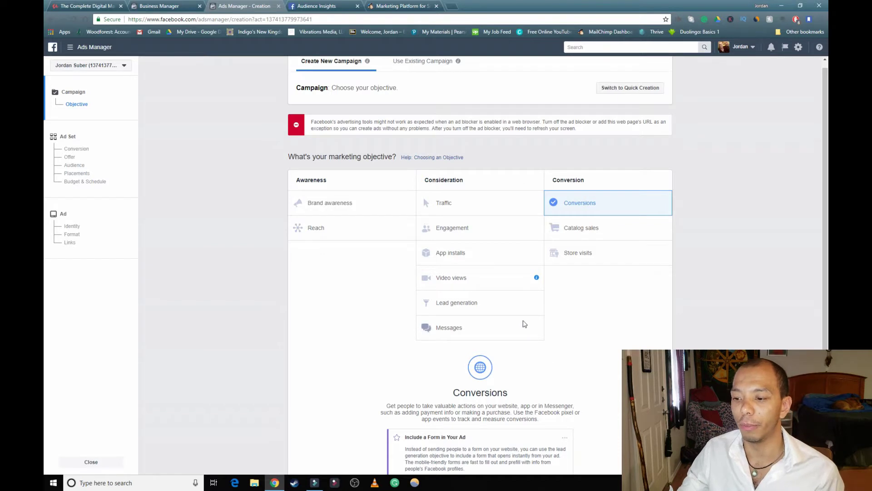
Step: Name the campaign "Maine cats coon" and continue to the ad set settings
scroll(526, 327, down, 3)
double_click(504, 423)
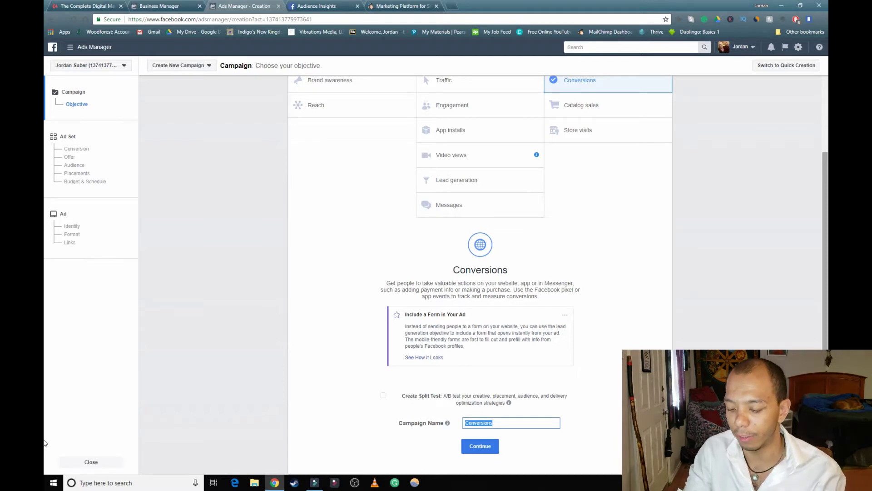
text(Maine xc)
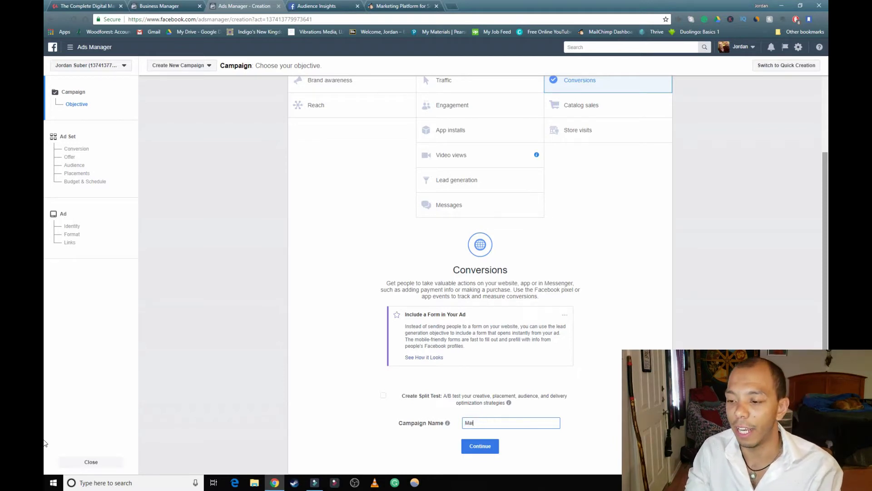
key(BackSpace)
key(BackSpace)
key(BackSpace)
text(cats koon)
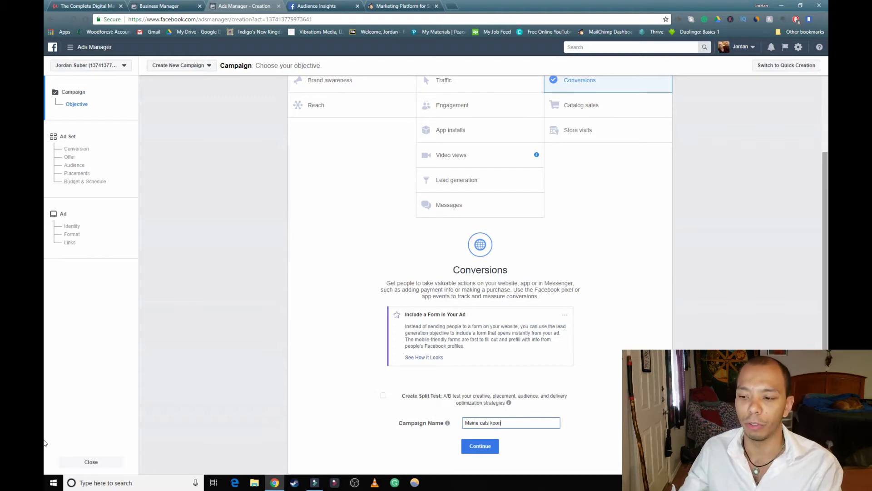
key(BackSpace)
key(BackSpace)
key(BackSpace)
key(BackSpace)
text(coon)
click(479, 446)
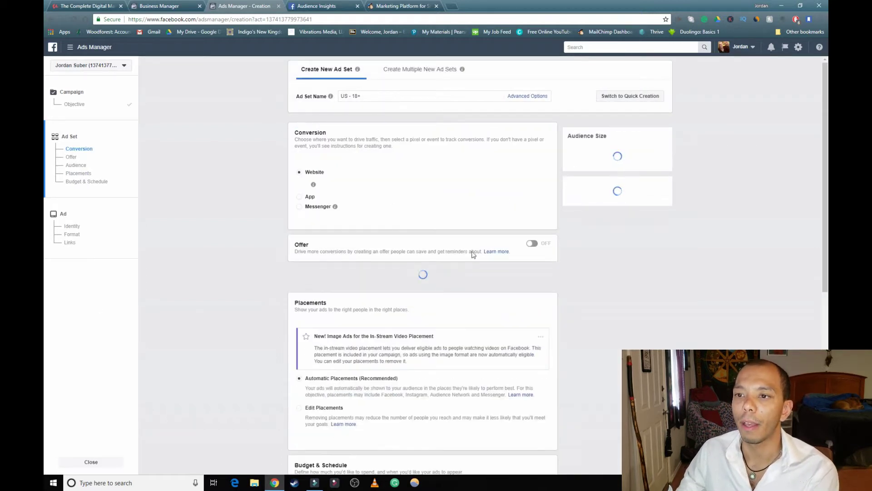
Step: Name the new ad set "Maine coon cats"
triple_click(409, 97)
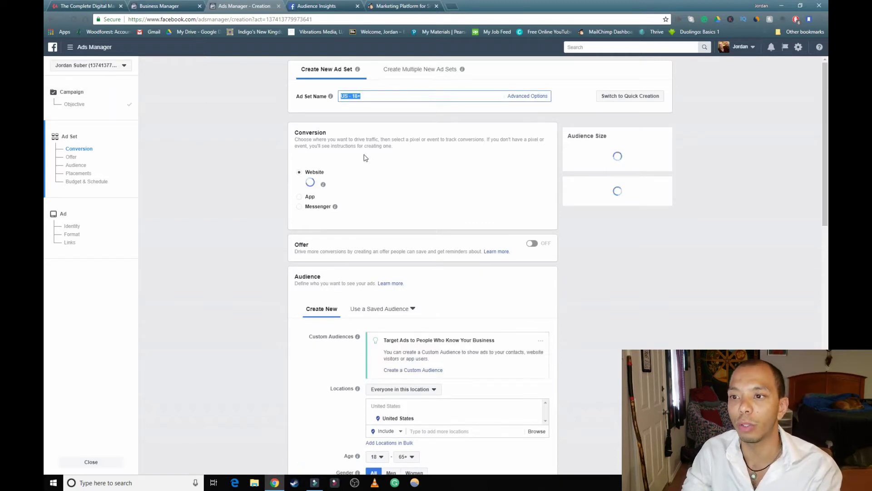
text(Maine coon)
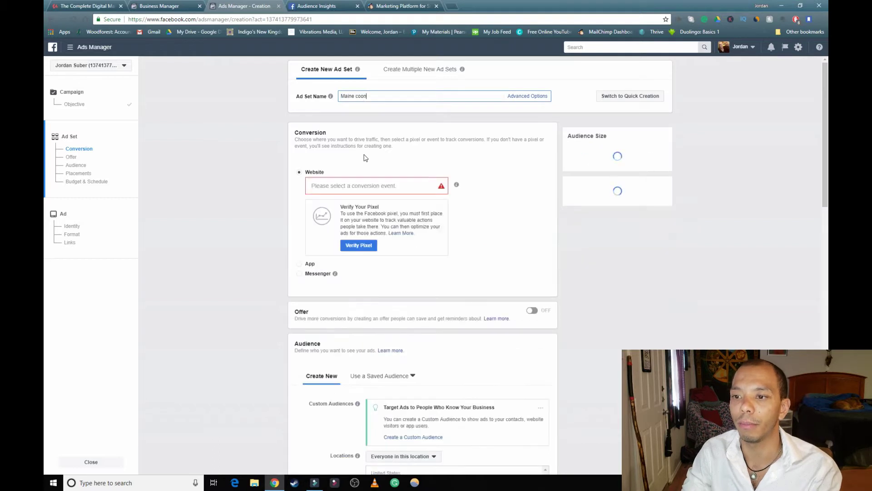
text( car)
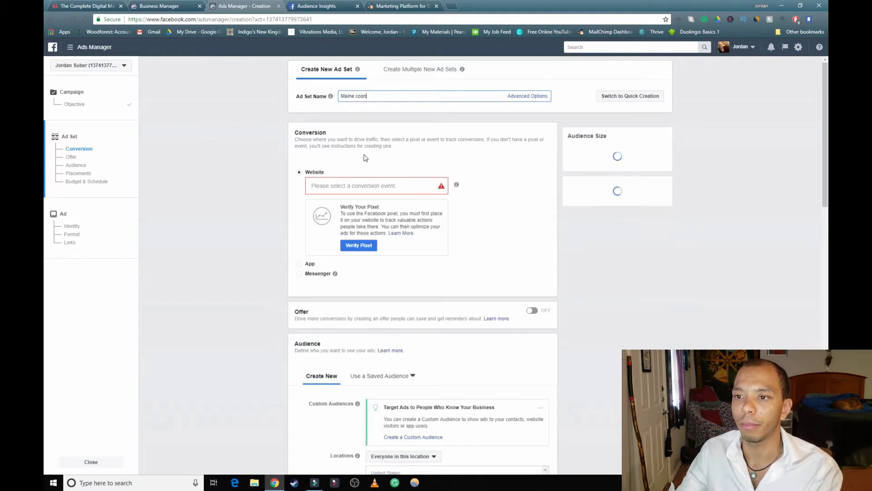
text(s)
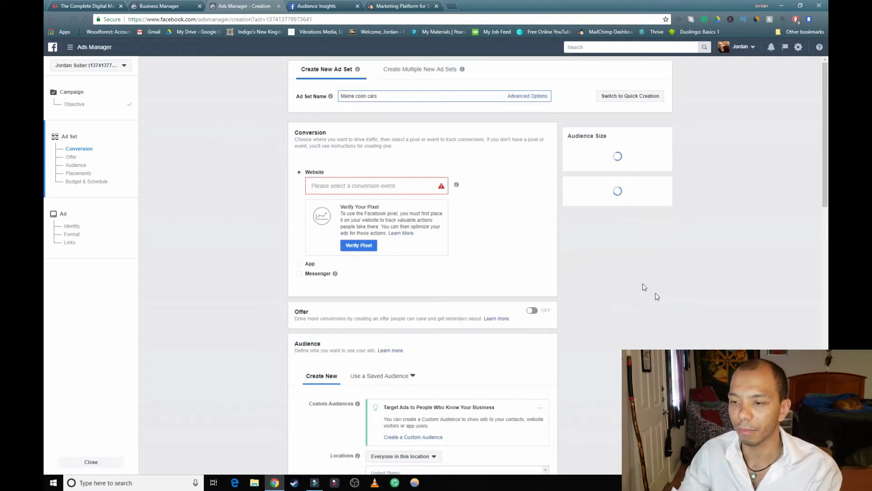
key(BackSpace)
text(ts)
click(639, 245)
Step: Choose "Perfectly Perfect - How to live your dream life." as the website conversion event and review the ad set's audience settings
click(362, 185)
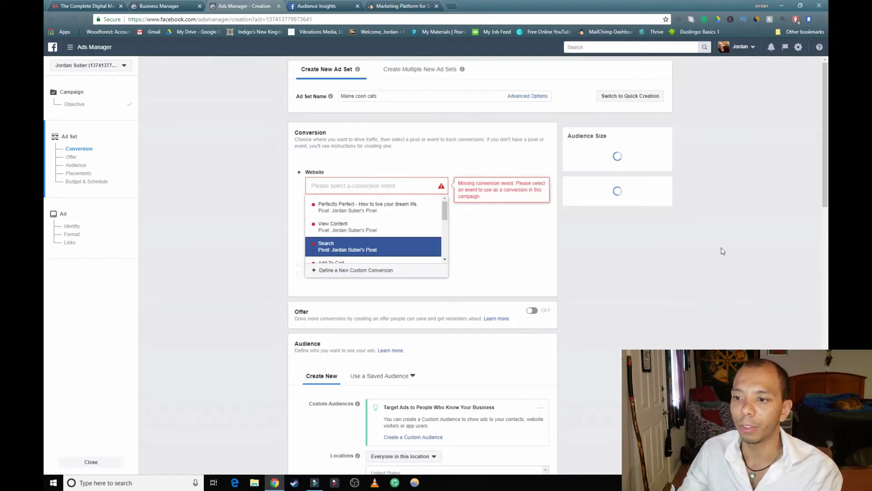
mouse_move(385, 205)
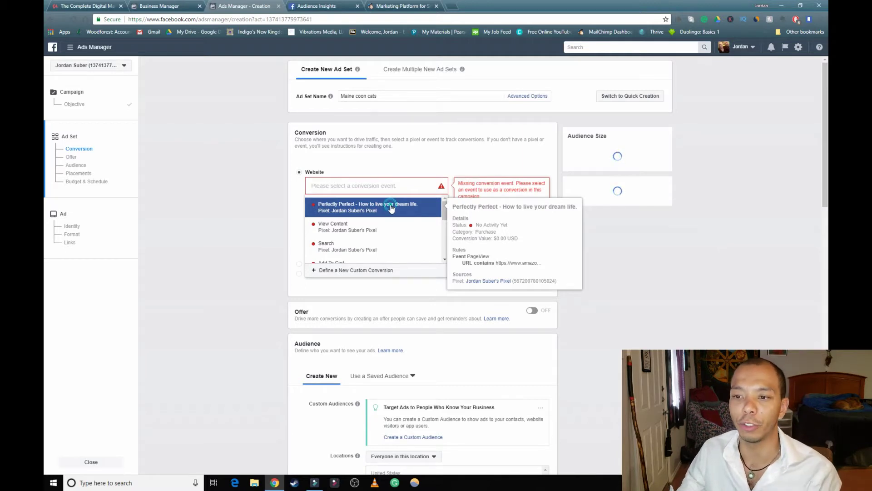
click(392, 208)
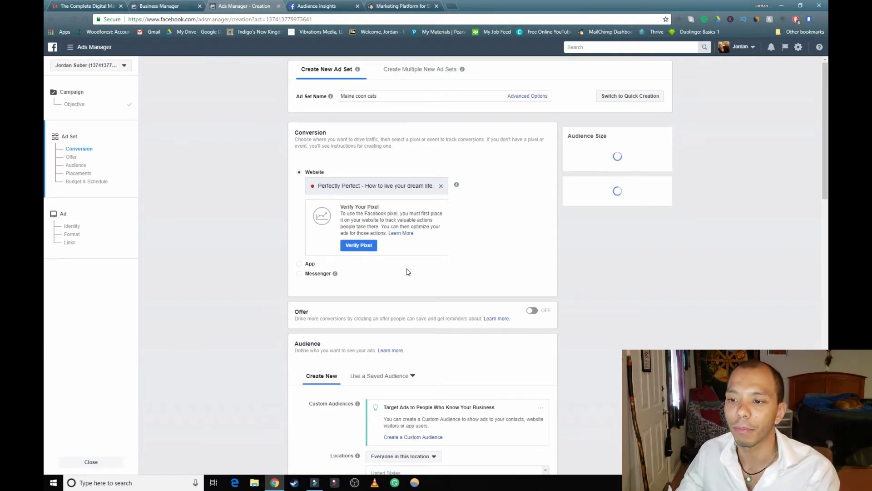
scroll(423, 196, down, 3)
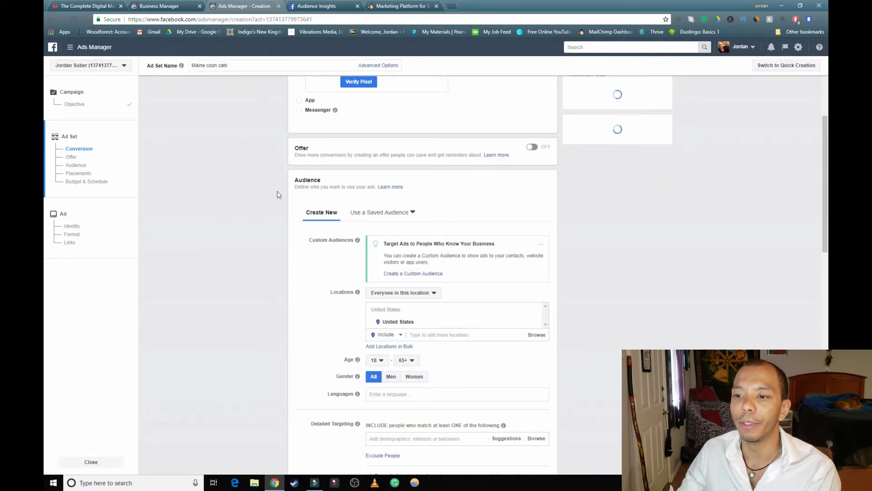
scroll(335, 272, down, 2)
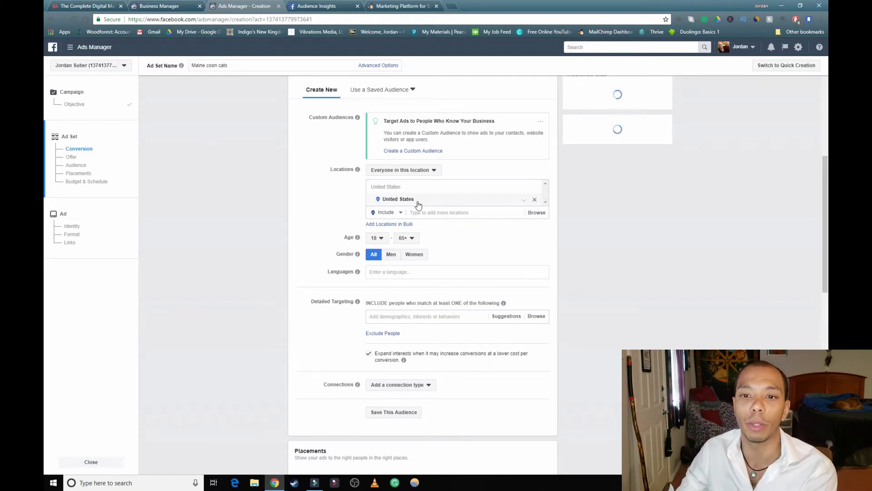
Step: Switch to Audience Insights and narrow the new audience to men aged 35 to 44
click(336, 6)
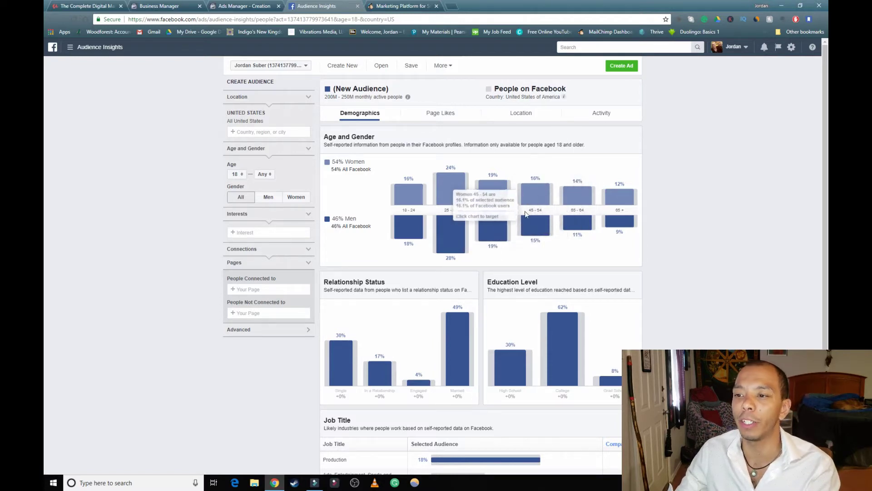
click(485, 235)
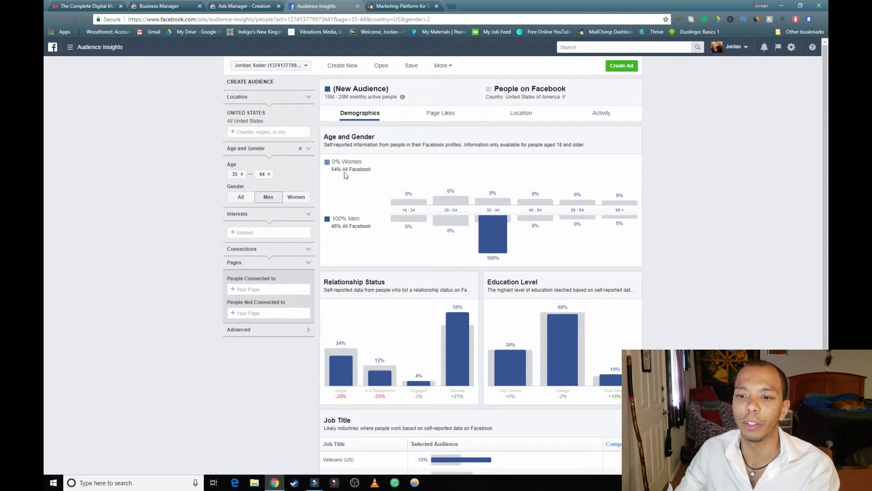
Step: Search the audience interests for "maine coon cats" and look through the listed interest categories
click(261, 232)
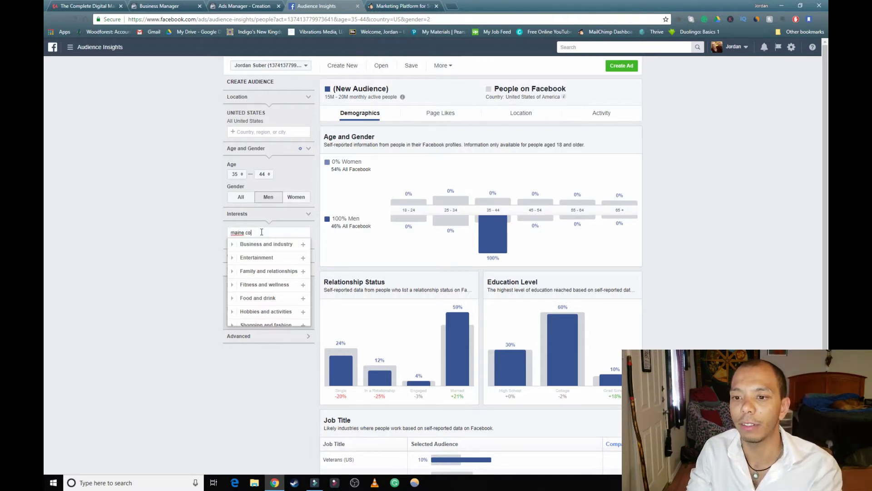
triple_click(284, 232)
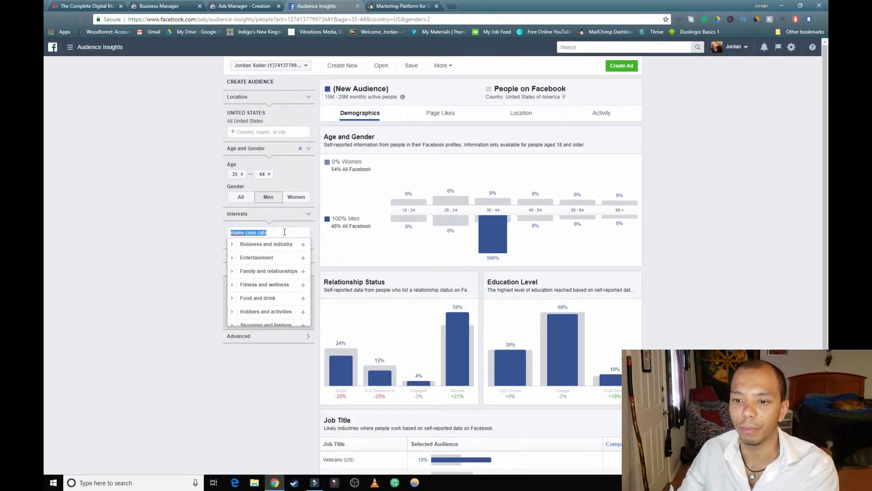
scroll(283, 273, down, 2)
scroll(264, 314, up, 3)
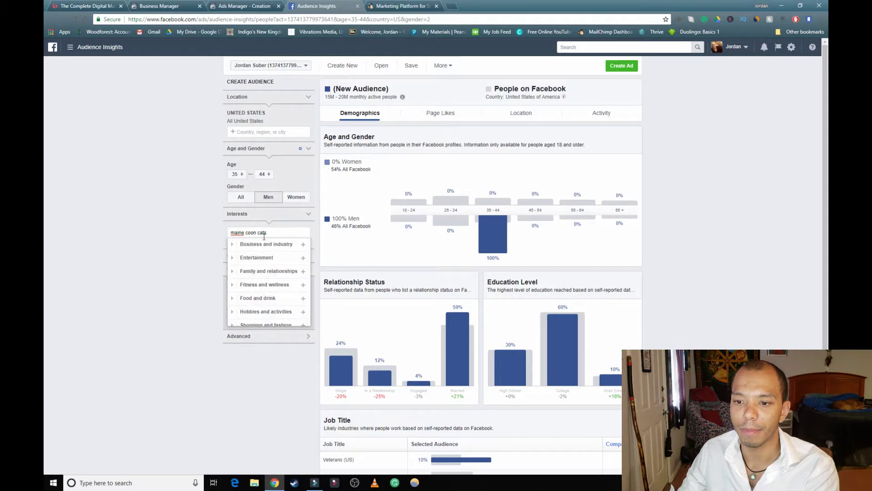
scroll(275, 289, down, 2)
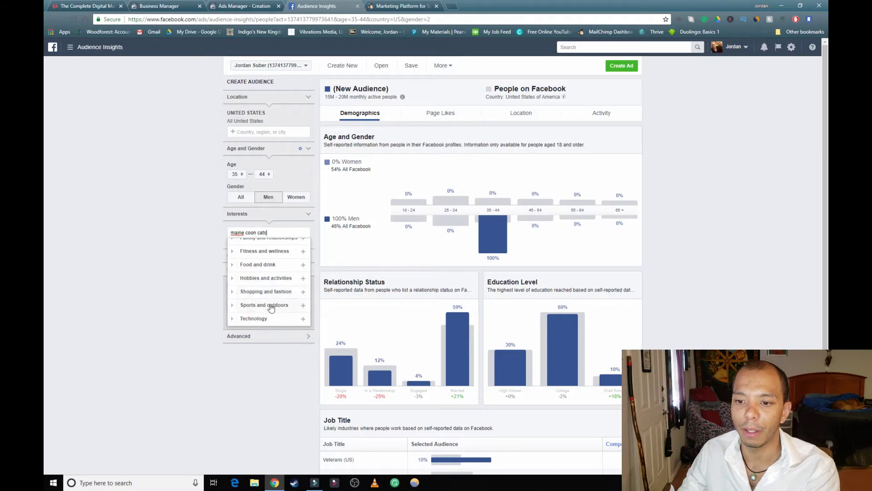
scroll(278, 281, up, 2)
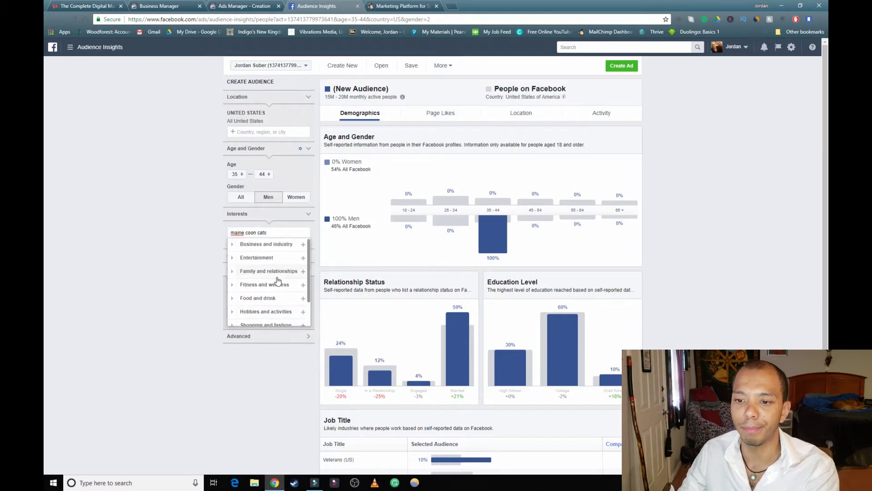
Step: Add Cats from Hobbies and activities > Pets as an audience interest
click(283, 313)
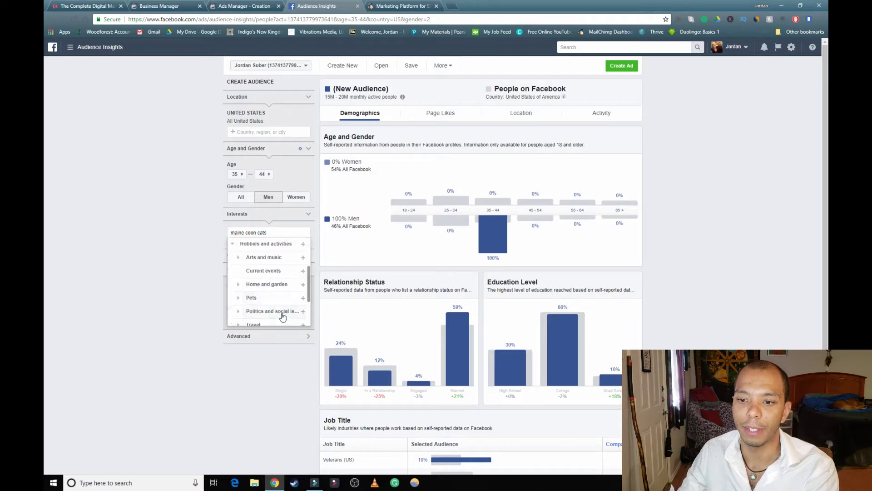
click(256, 299)
click(257, 309)
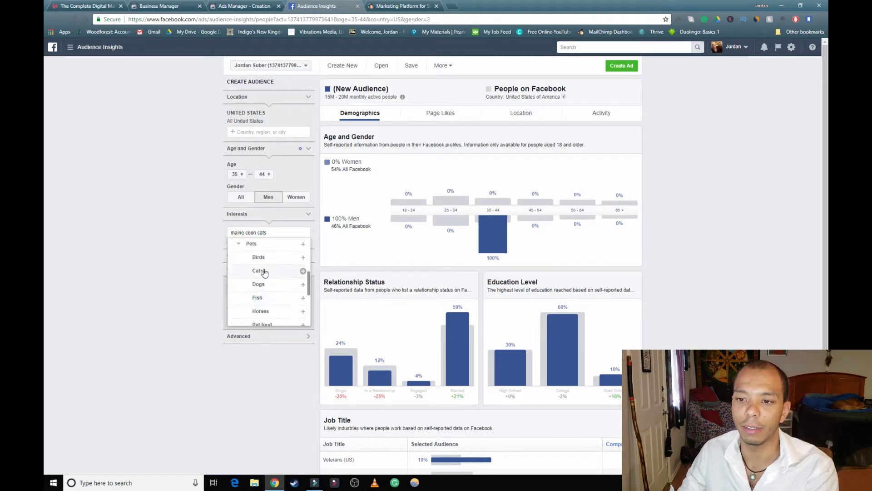
click(186, 232)
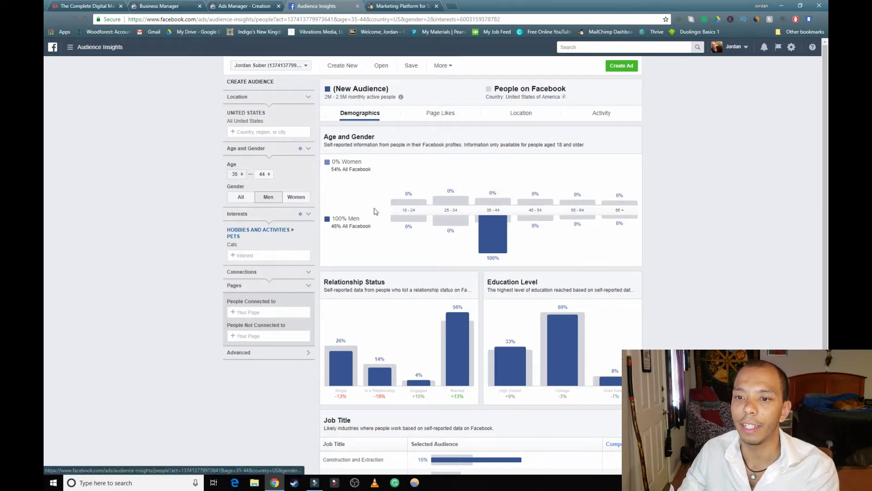
Step: Widen the cat-interest audience to all genders and set the age range to 18 to 65+
click(251, 200)
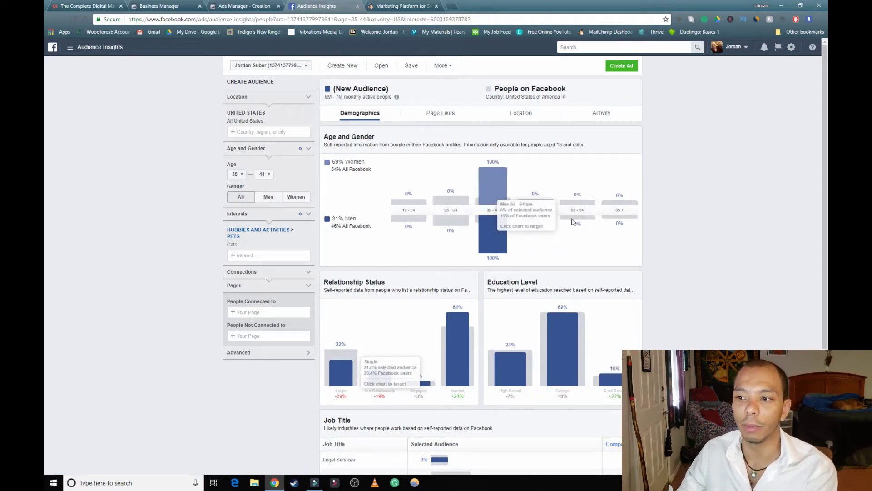
click(236, 174)
scroll(235, 159, up, 6)
click(235, 138)
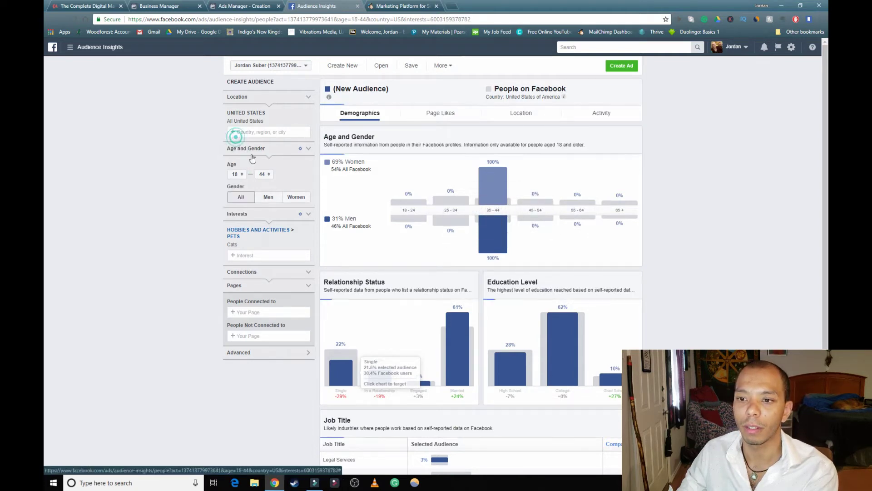
click(264, 174)
scroll(268, 203, down, 4)
scroll(265, 204, down, 2)
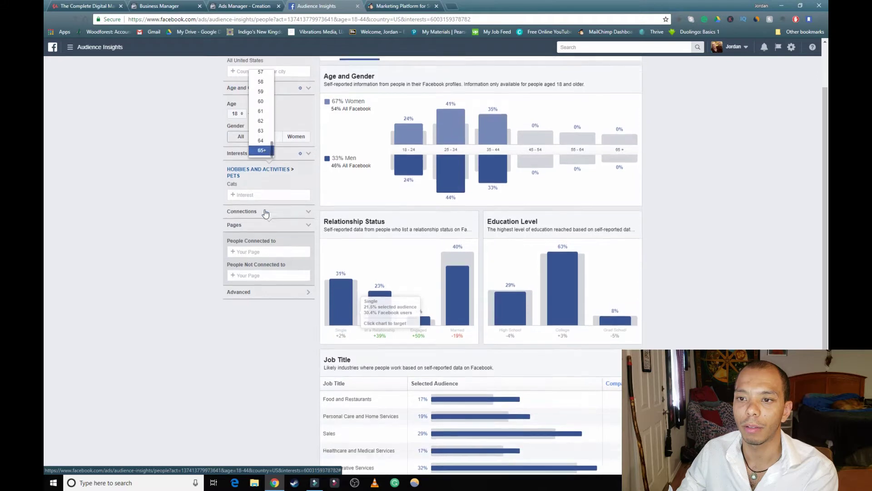
scroll(263, 146, up, 2)
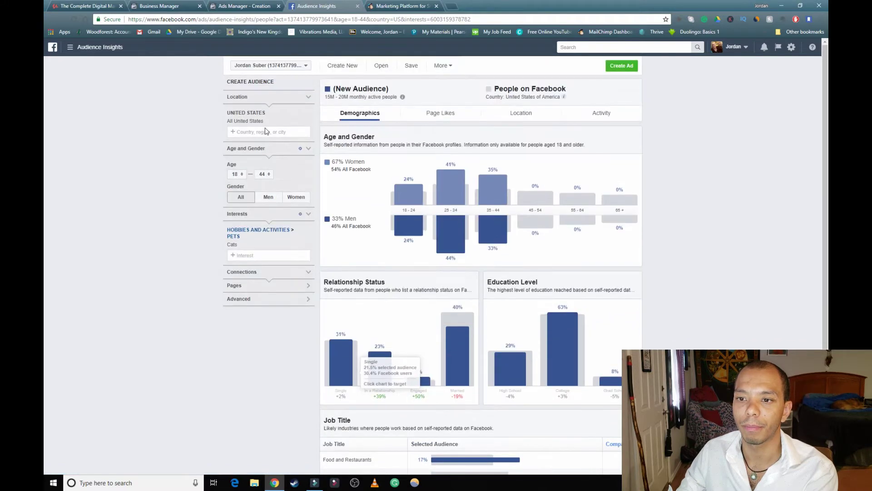
click(263, 174)
scroll(261, 200, down, 5)
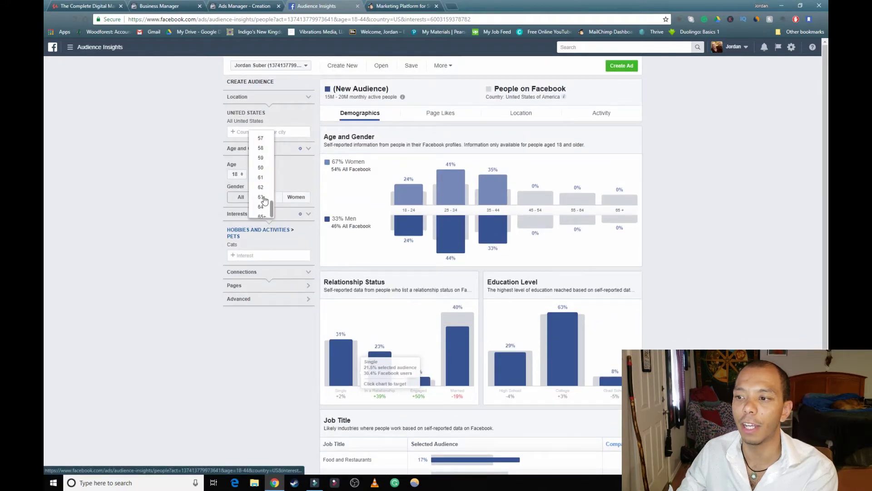
click(261, 211)
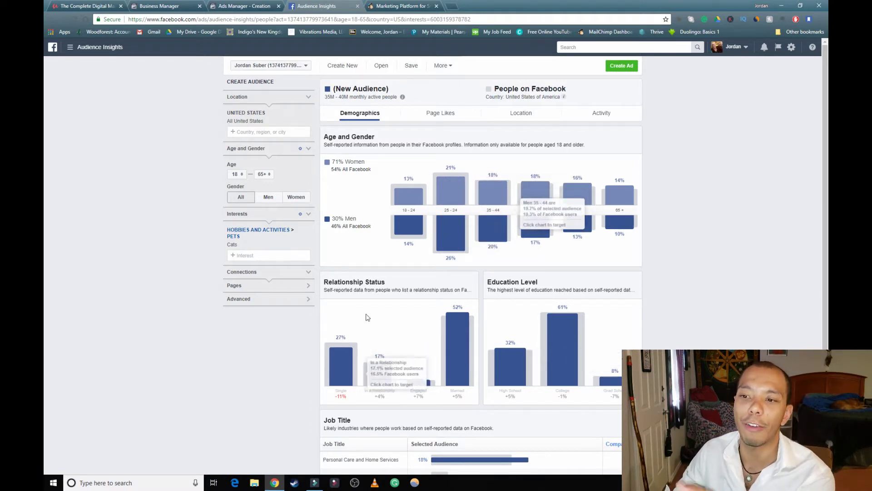
Step: Limit the cat-interest audience to women and examine its relationship, education and job title charts
click(294, 202)
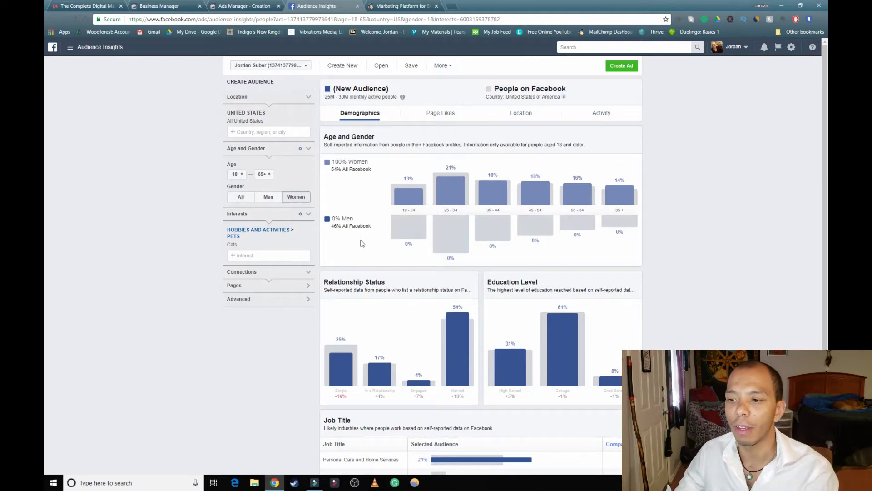
scroll(355, 233, down, 2)
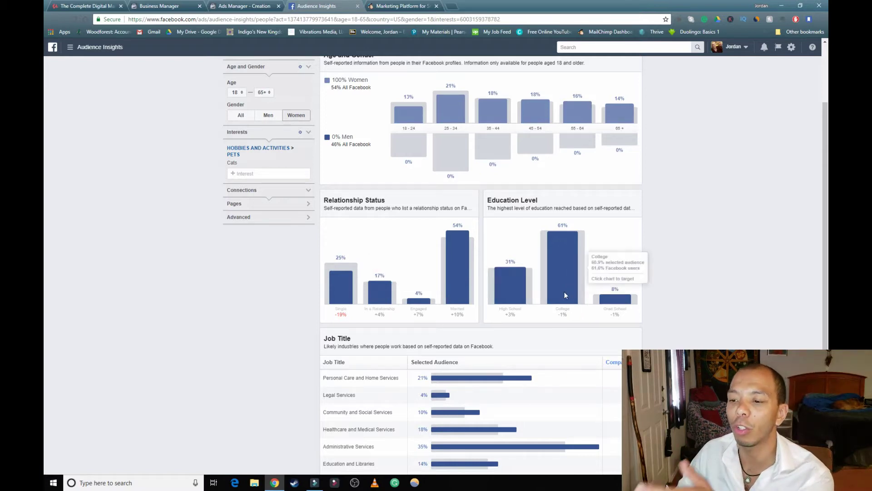
Step: Review the remaining job titles of the women's cat-interest audience and examine its top cities
scroll(566, 295, down, 2)
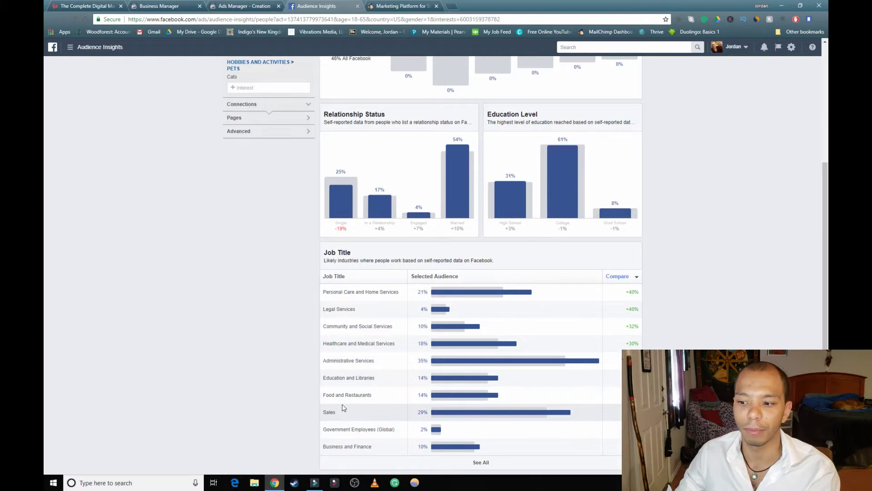
scroll(391, 264, up, 4)
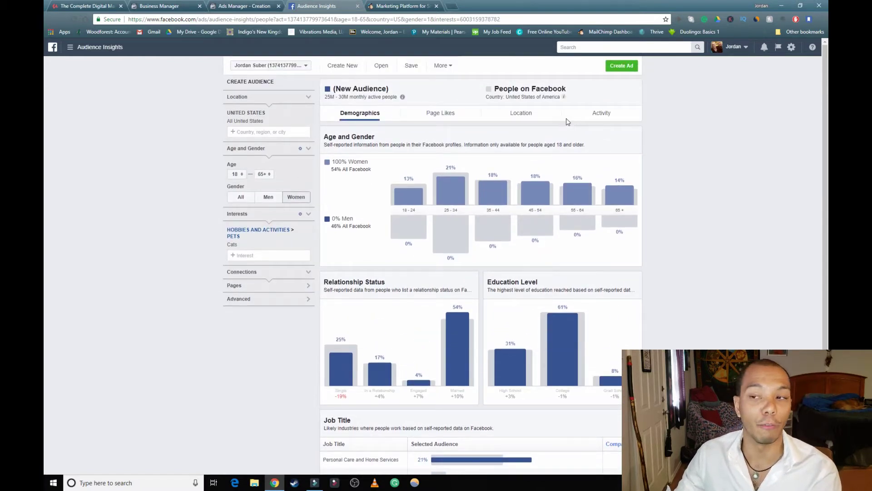
click(528, 116)
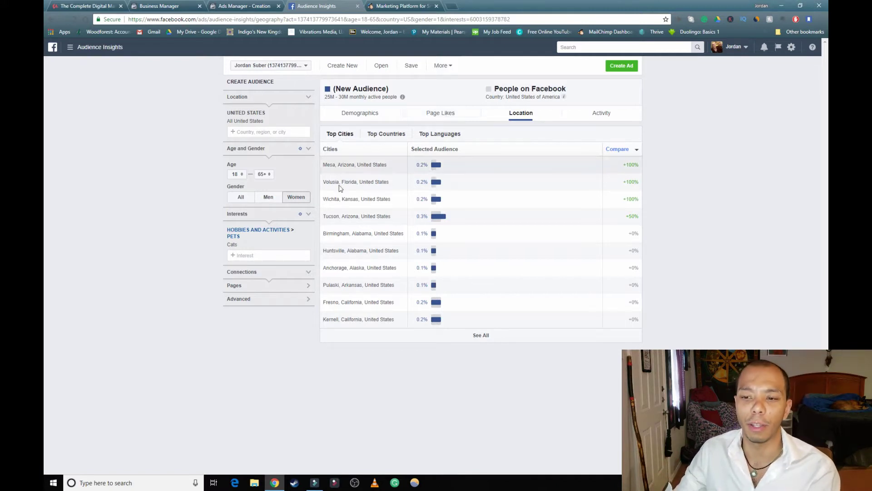
Step: Search the audience interests for "maine coon" and add Maine Coon as an additional interest
click(285, 255)
text(ma)
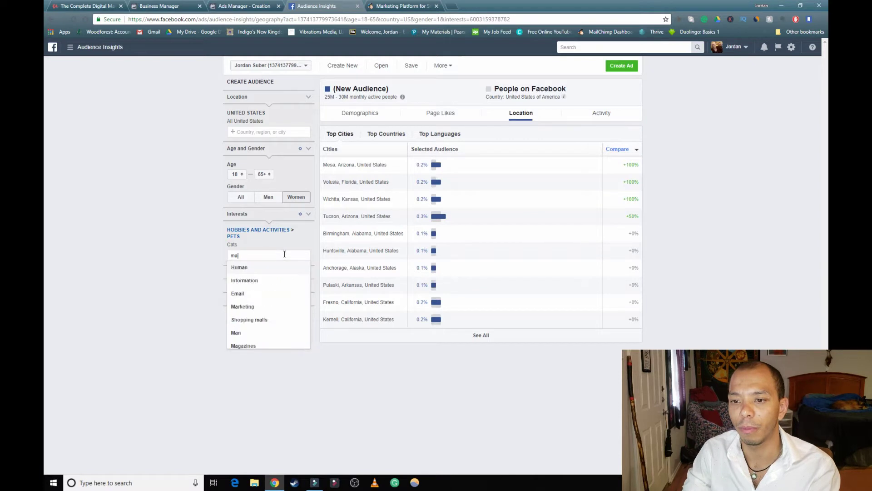
text(ine coon cats)
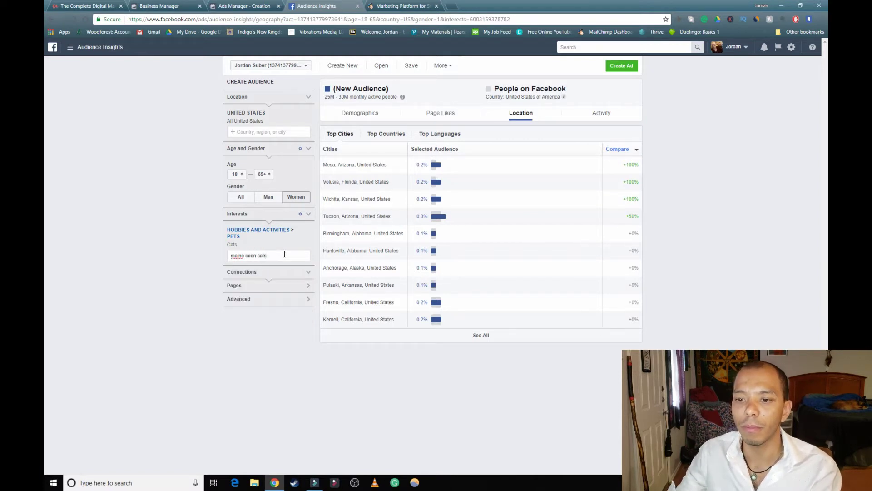
key(BackSpace)
key(BackSpace)
key(BackSpace)
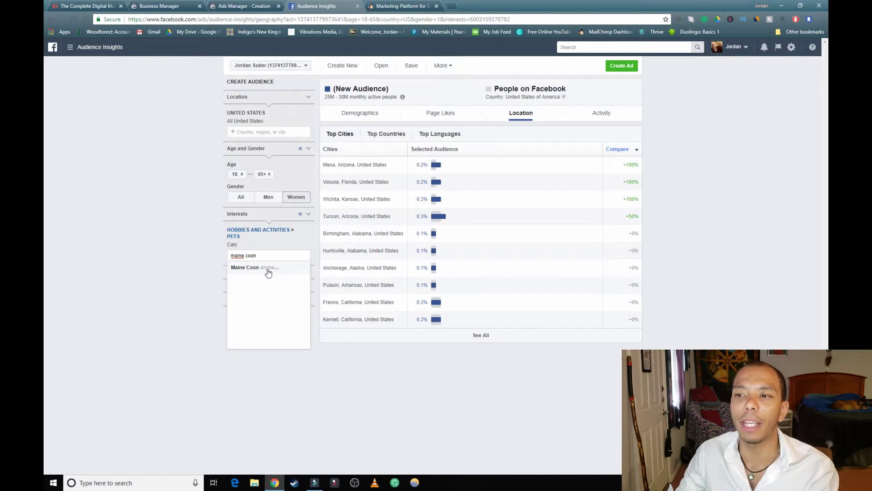
click(268, 270)
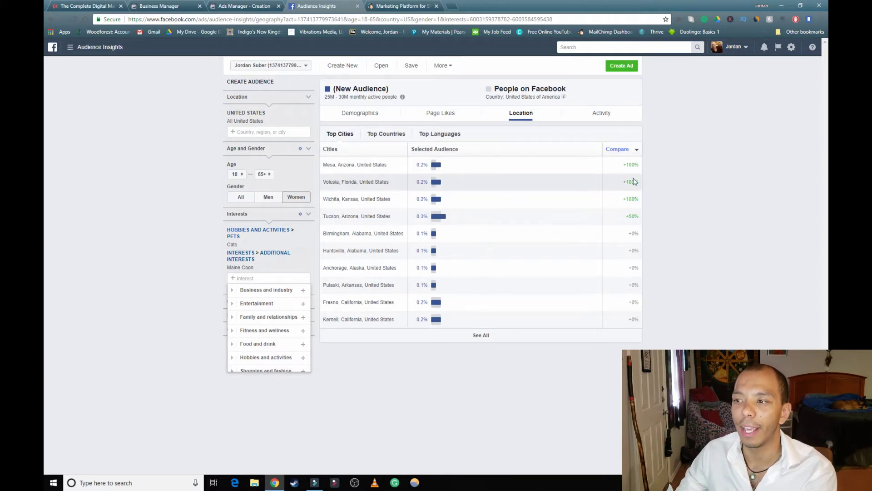
Step: Check the top cities in both comparison sort orders and examine the audience's activity frequency and device charts
click(625, 151)
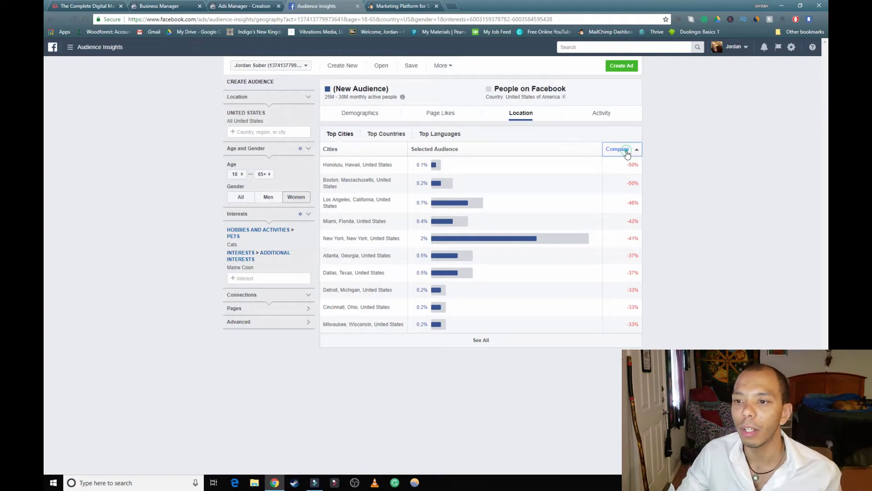
click(627, 150)
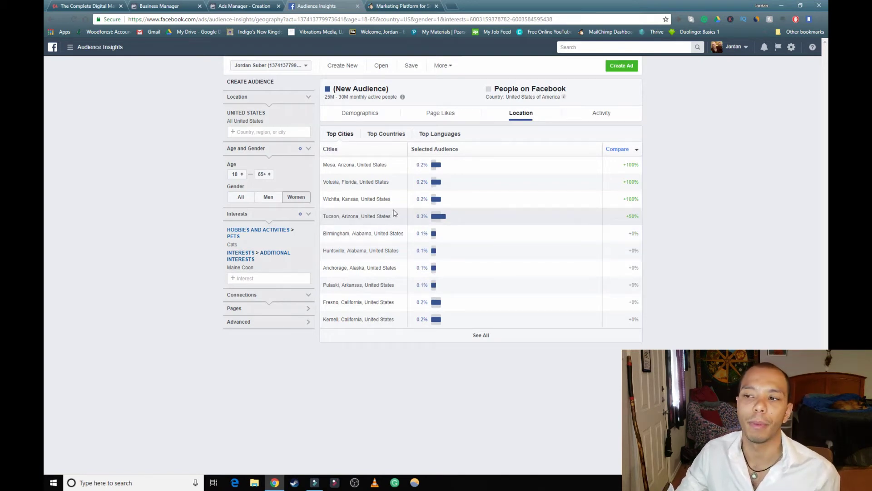
click(597, 113)
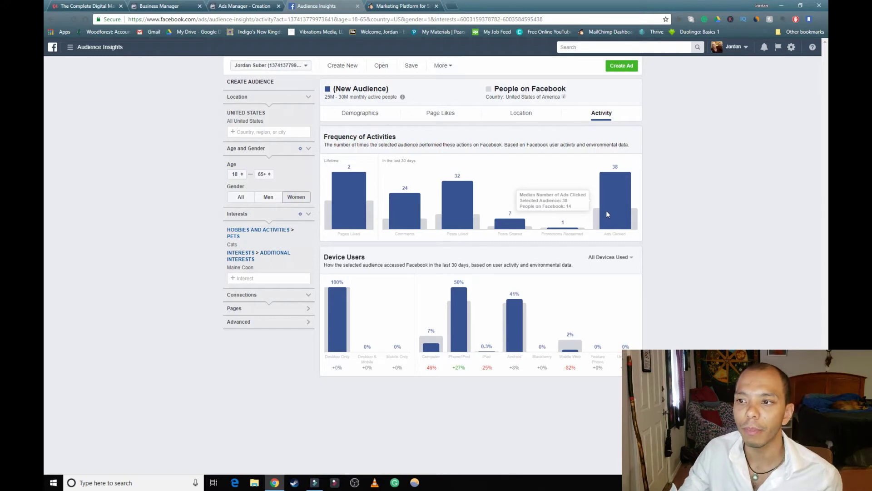
Step: Examine the audience's top page categories and the relevance and affinity of its liked pages, closing the Marketing Platform page
click(439, 113)
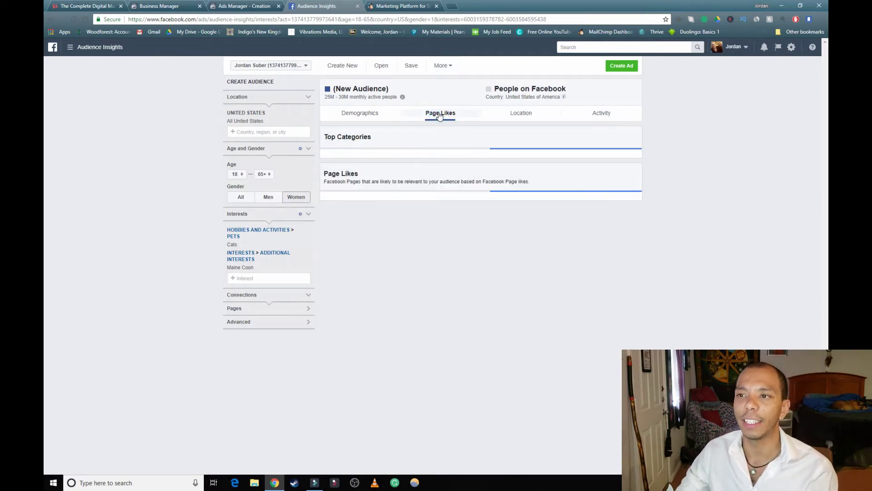
click(436, 6)
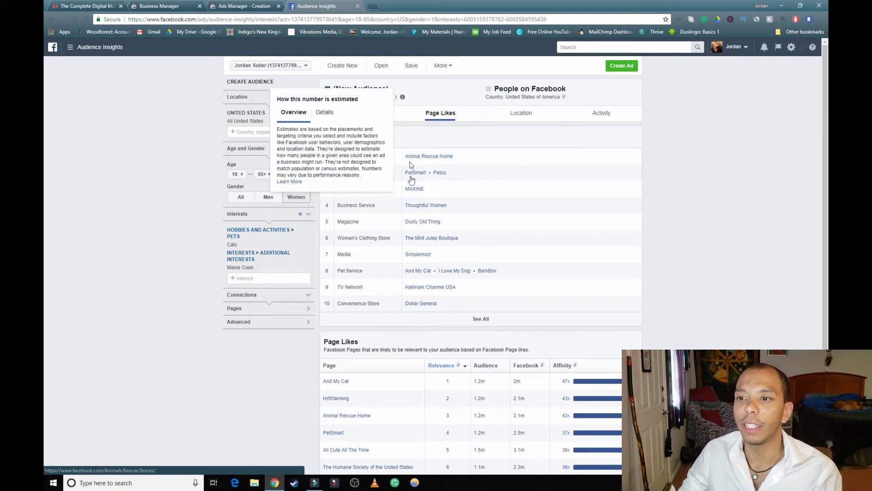
scroll(411, 181, down, 1)
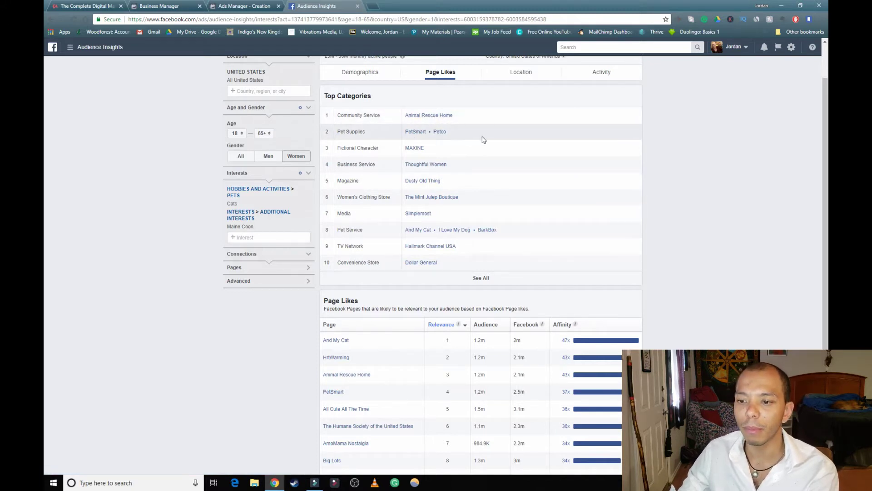
scroll(483, 140, down, 1)
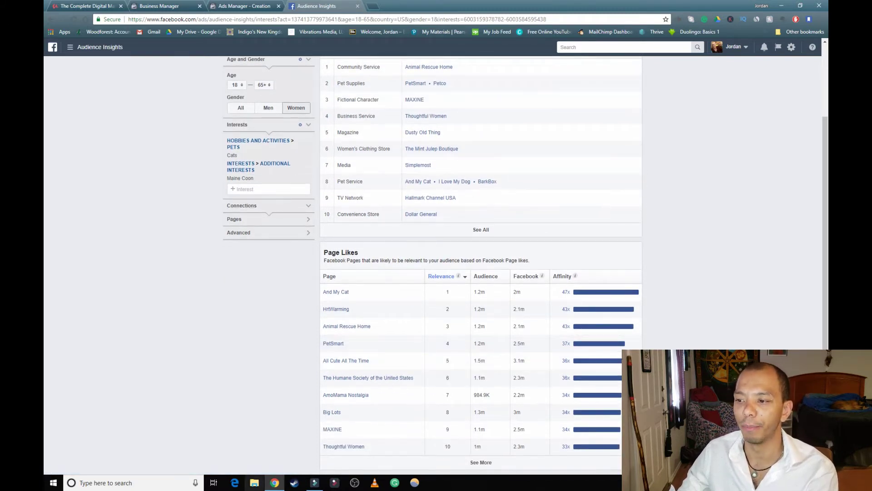
mouse_move(593, 295)
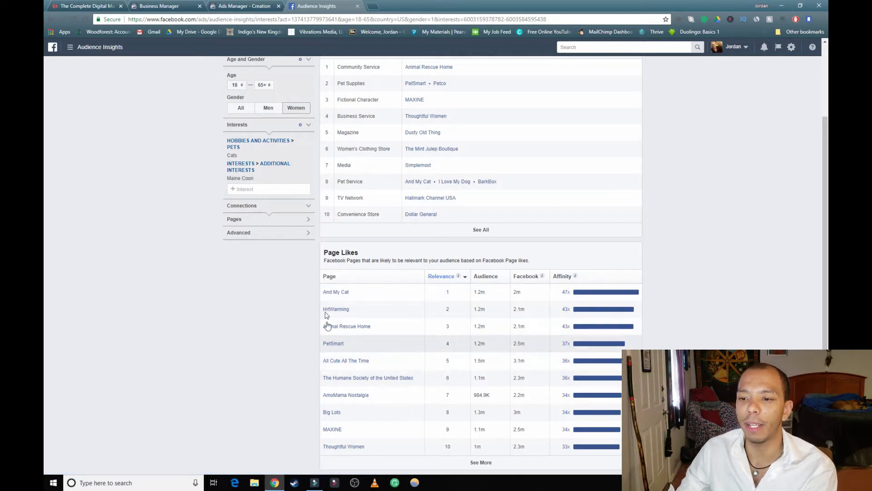
Step: Open And My Cat, HrtWarming, Animal Rescue Home, PetSmart, All Cute All The Time and The Humane Society of the United States in new tabs
right_click(339, 293)
click(356, 300)
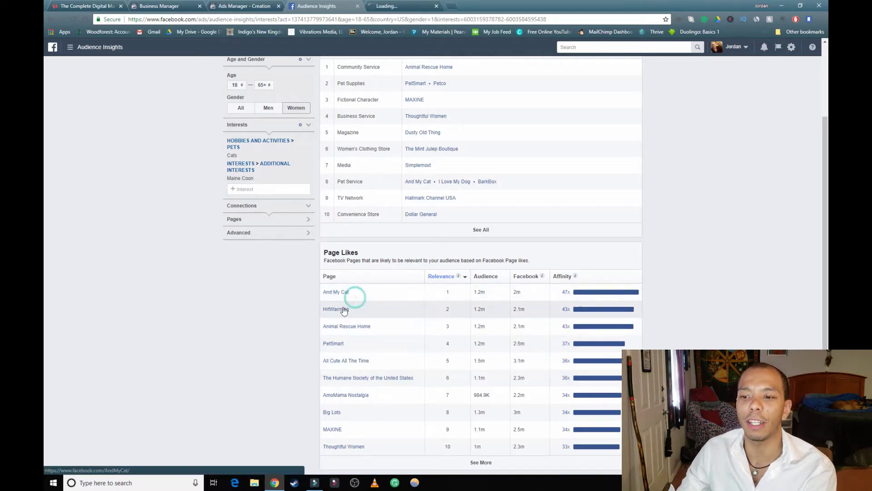
right_click(337, 310)
click(356, 317)
right_click(352, 327)
click(359, 332)
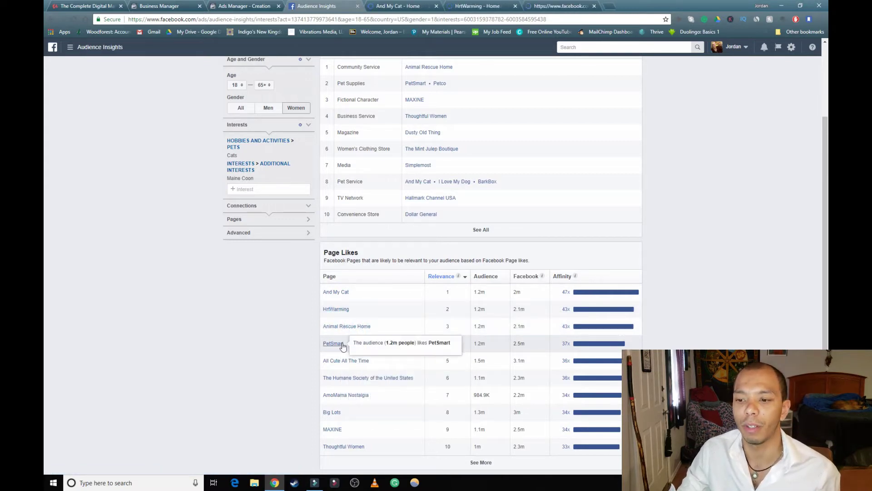
right_click(352, 347)
click(357, 352)
right_click(345, 362)
click(350, 367)
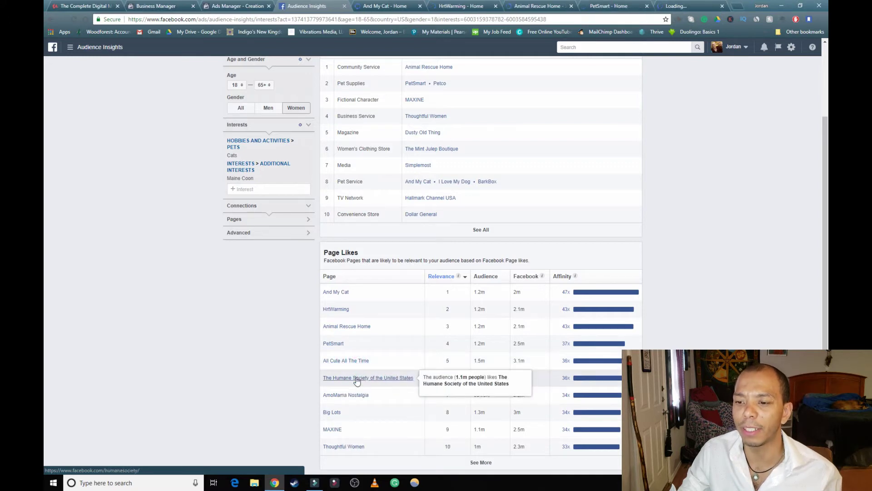
right_click(356, 381)
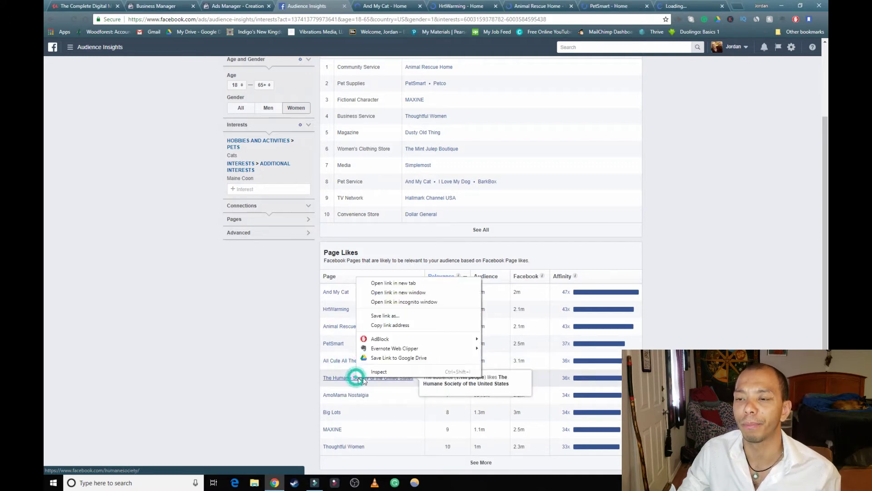
click(392, 286)
Step: View the And My Cat page and look through its community details, photos and recent posts
click(363, 6)
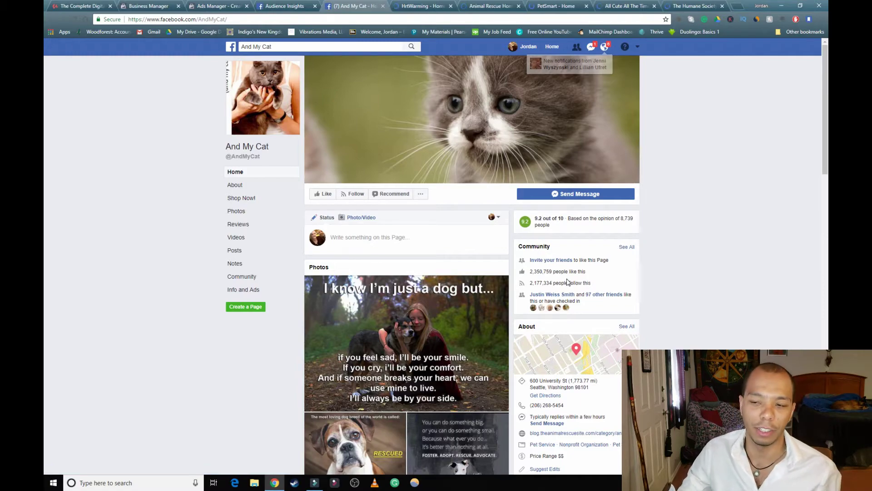
scroll(518, 362, down, 10)
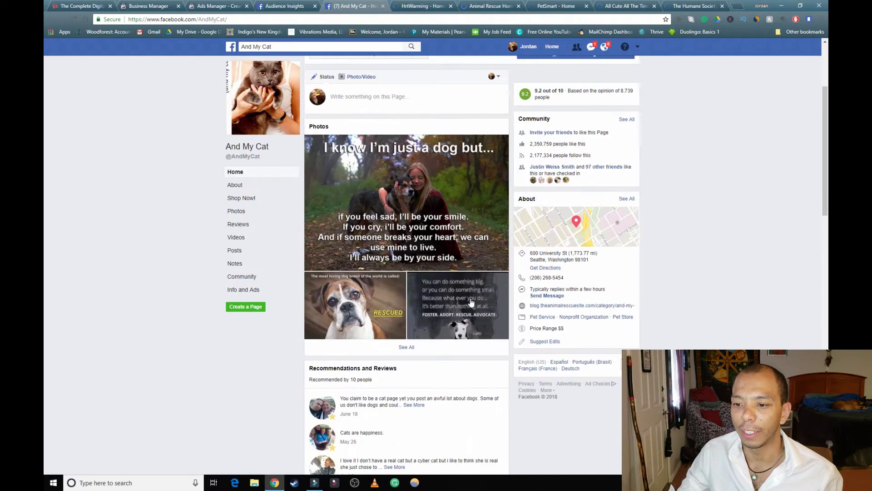
scroll(427, 284, down, 8)
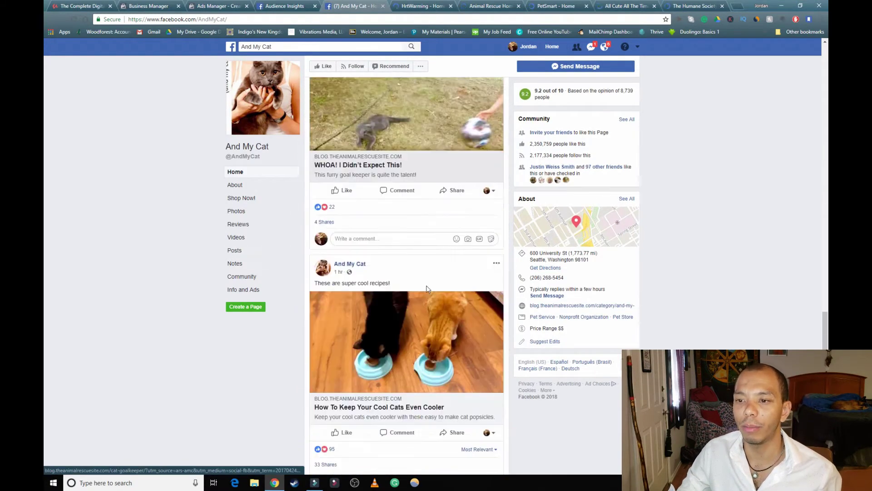
scroll(418, 215, down, 2)
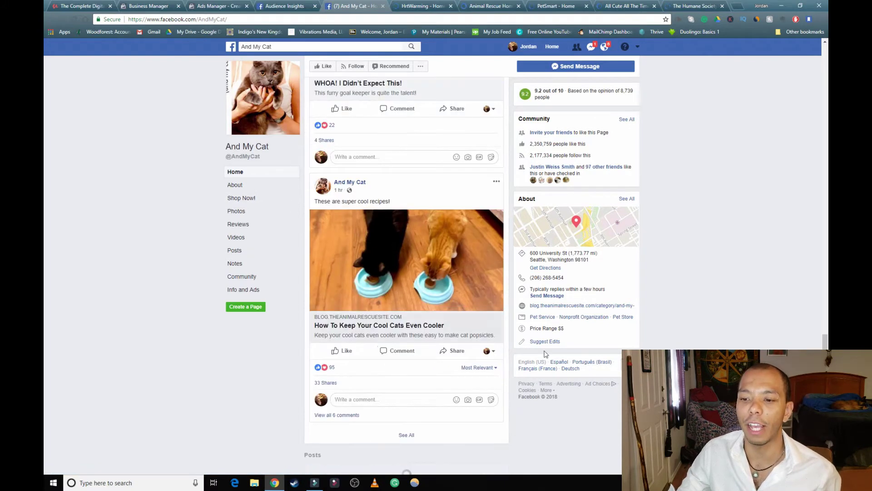
scroll(423, 354, down, 4)
Step: View the HrtWarming page and look through its recent story posts and videos
click(397, 7)
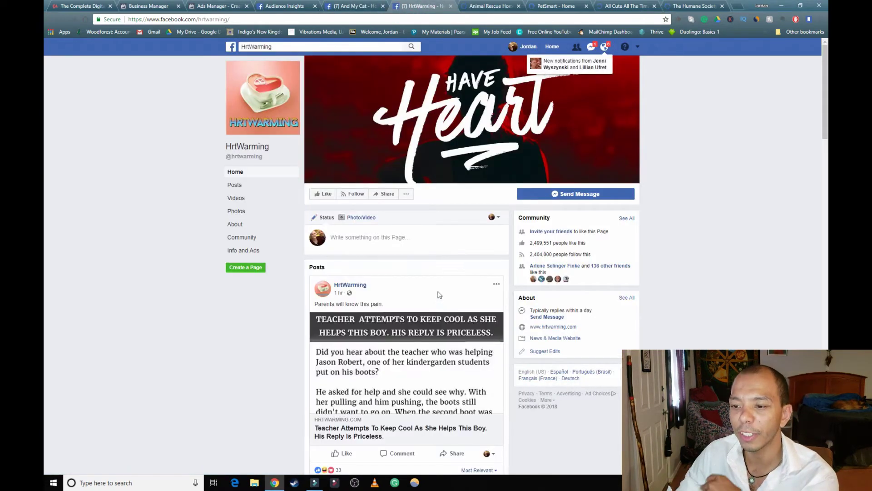
scroll(427, 245, down, 4)
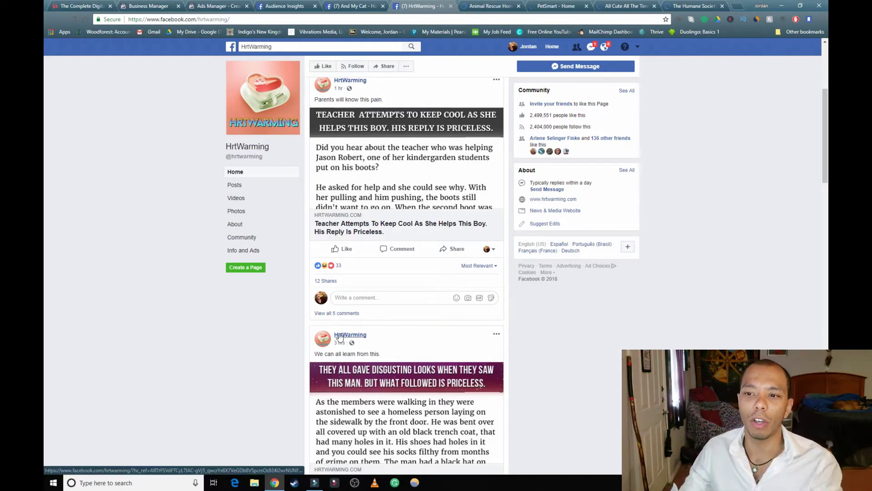
mouse_move(349, 338)
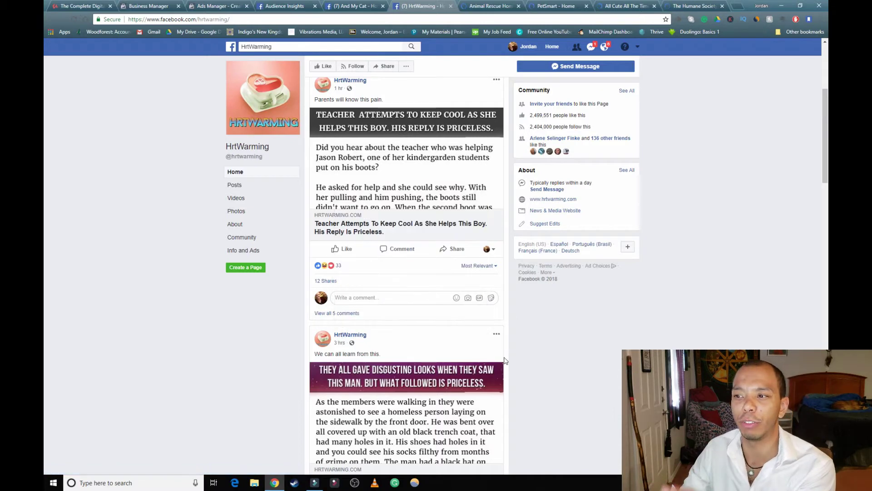
scroll(485, 348, down, 7)
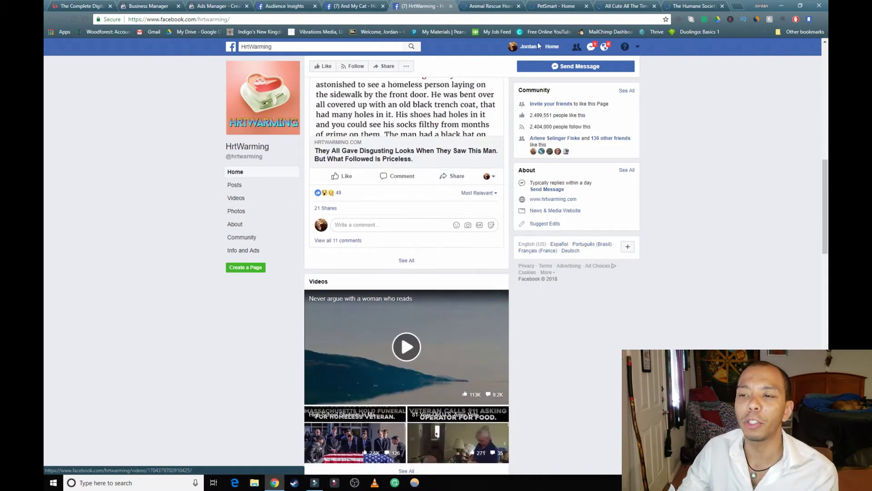
Step: View the Animal Rescue Home page and examine its pinned dog adoption post and latest shared article
click(496, 6)
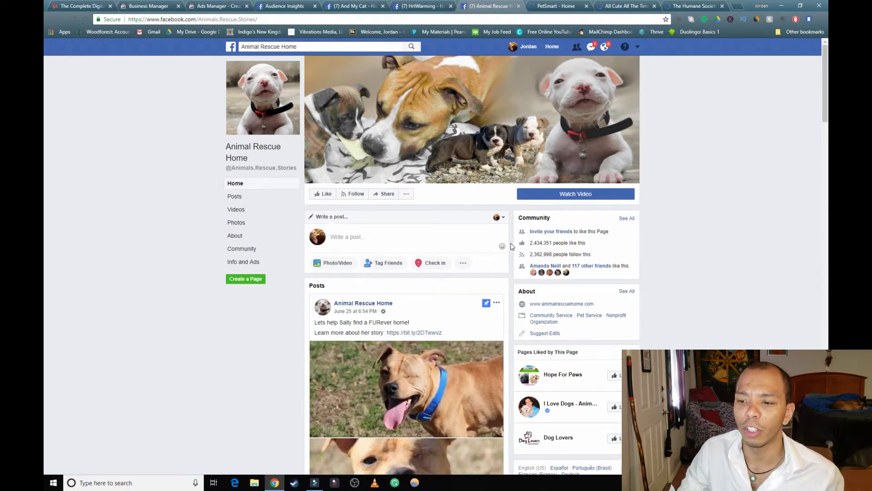
scroll(510, 247, down, 2)
scroll(509, 245, down, 3)
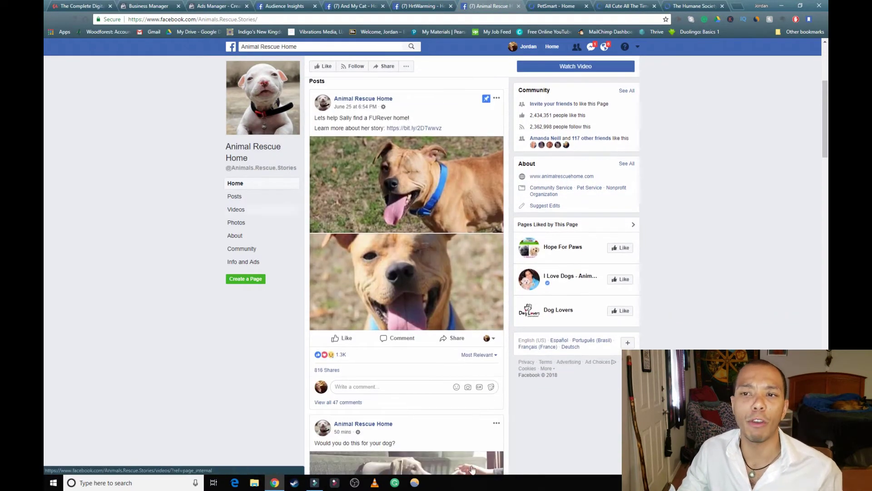
scroll(356, 291, down, 4)
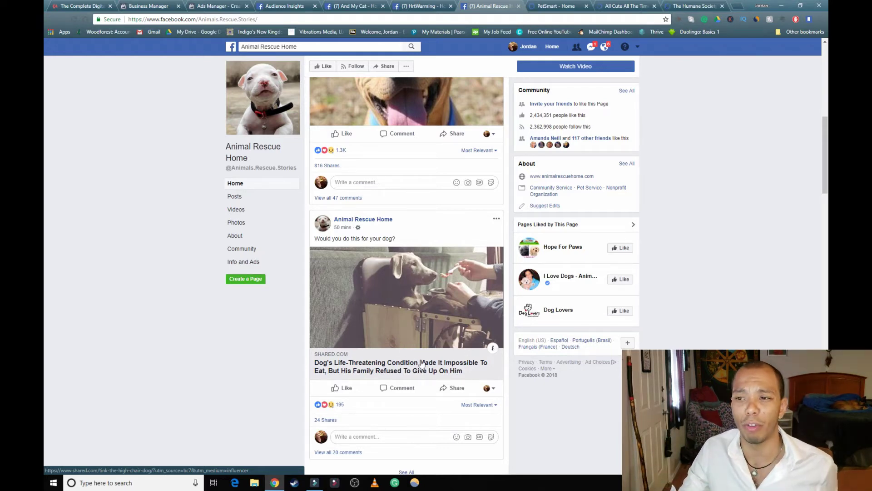
scroll(422, 363, up, 3)
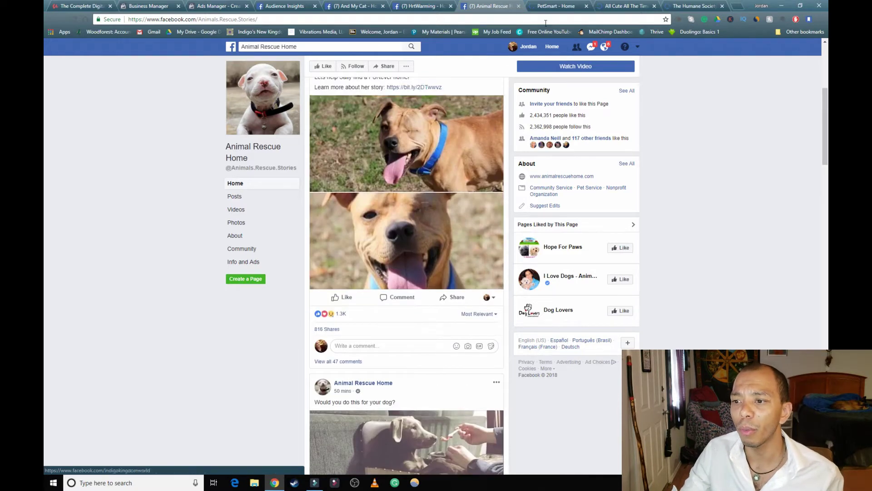
Step: View the PetSmart page and look through the recent posts on the All Cute All The Time page
click(555, 6)
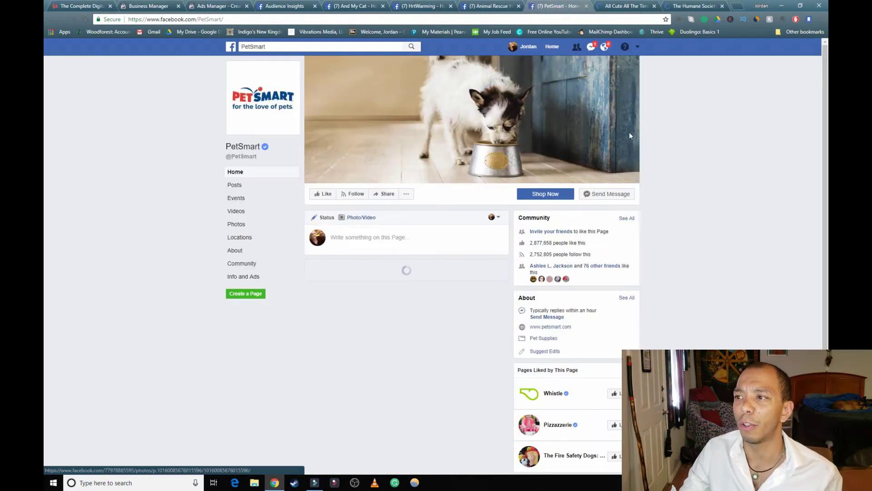
click(619, 6)
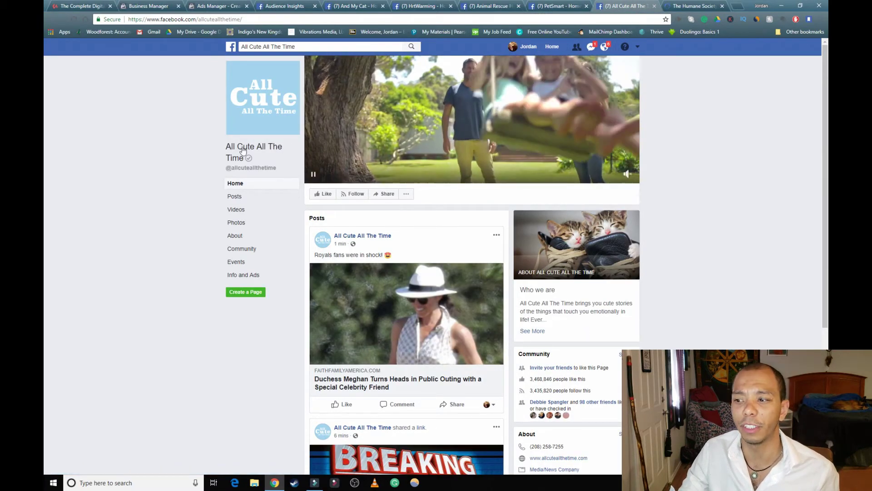
scroll(464, 278, down, 10)
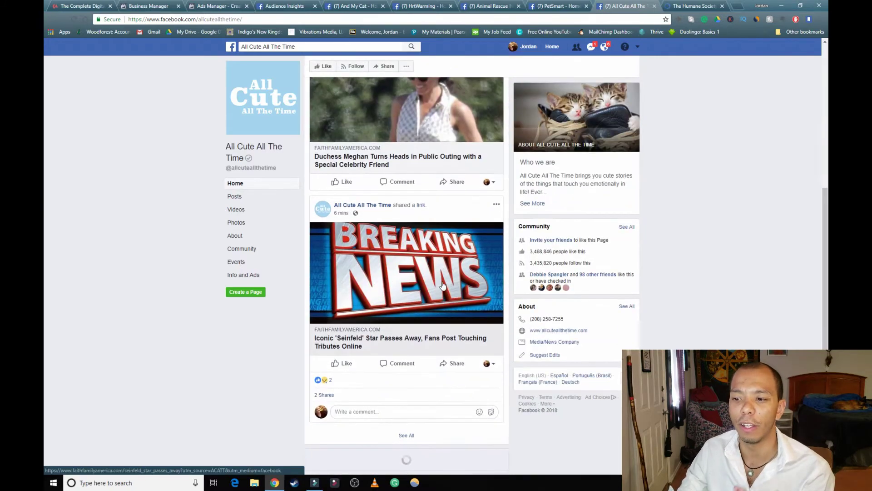
scroll(443, 299, down, 12)
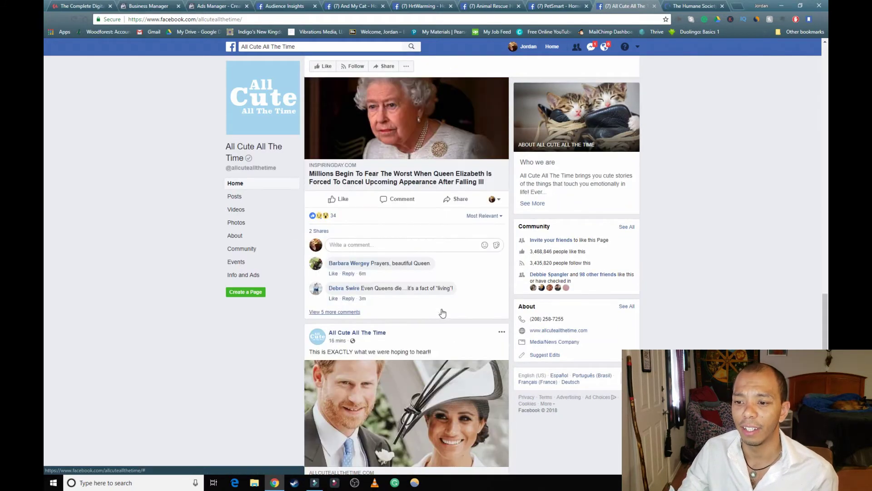
Step: Look through further posts on the All Cute All The Time page and the recent posts on the Humane Society page
scroll(405, 274, down, 3)
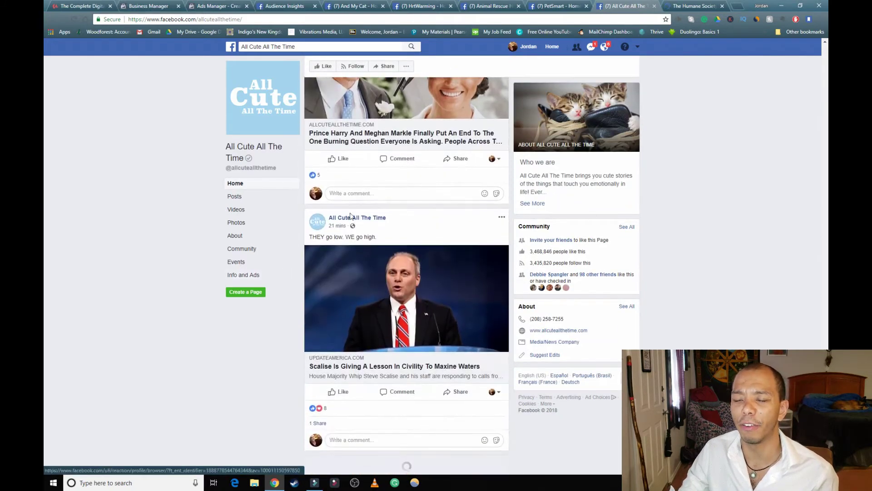
scroll(354, 311, down, 7)
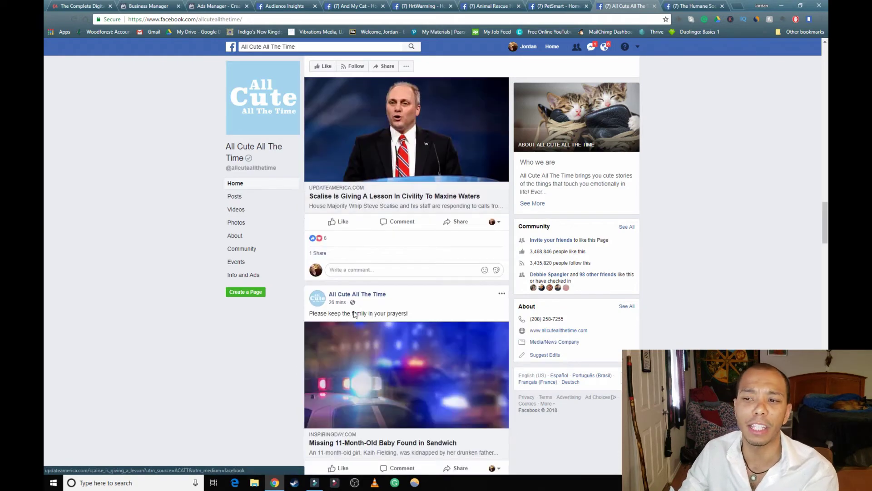
scroll(359, 319, down, 12)
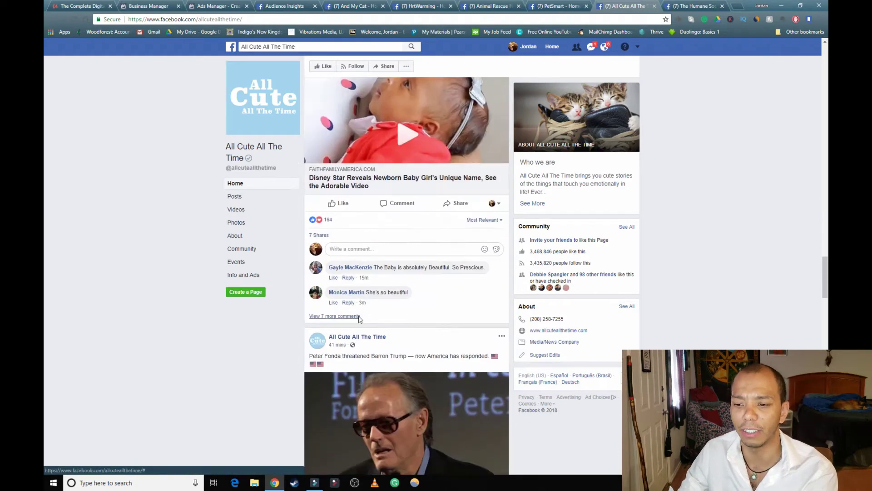
scroll(361, 319, down, 10)
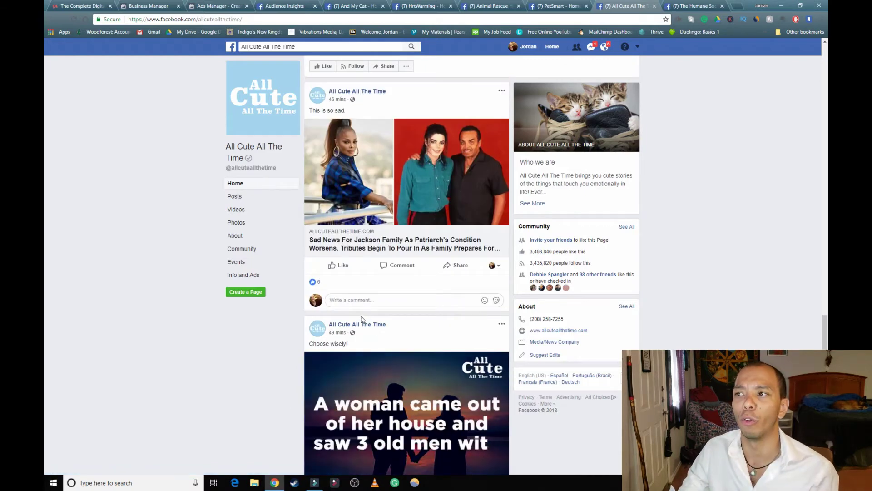
click(654, 6)
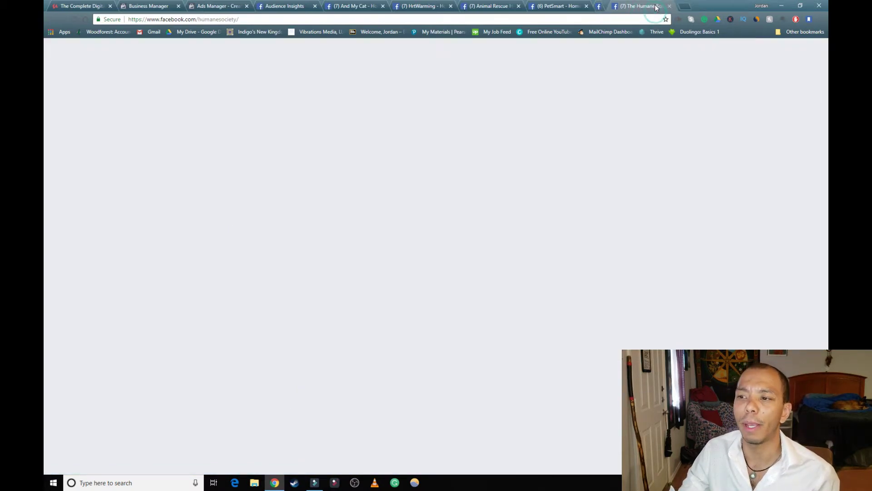
scroll(447, 286, down, 10)
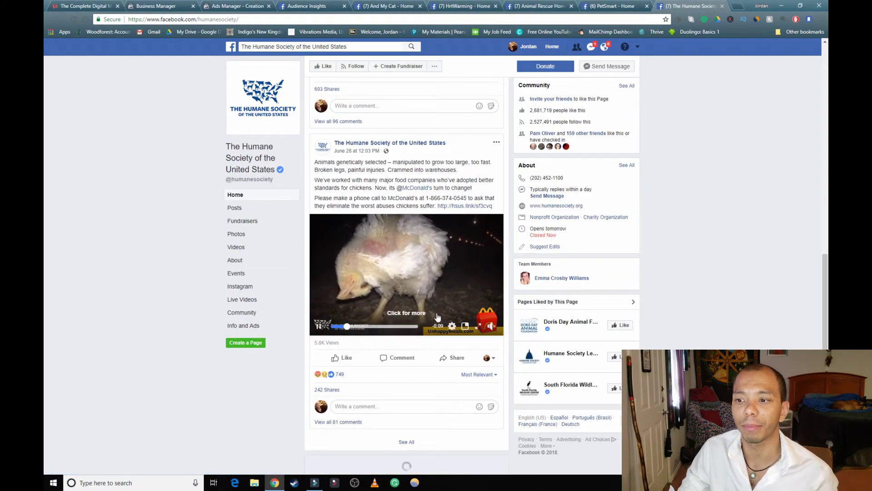
Step: Return to Audience Insights and review the audience's page likes and top categories
click(301, 5)
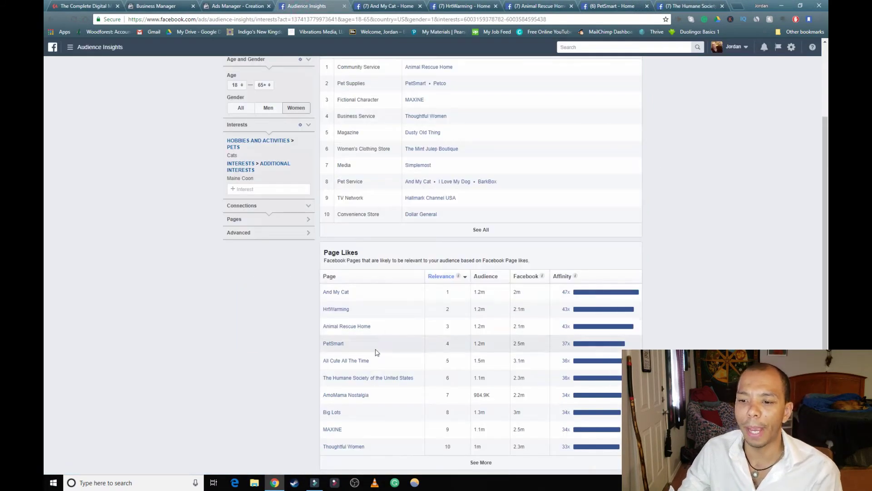
scroll(459, 242, up, 1)
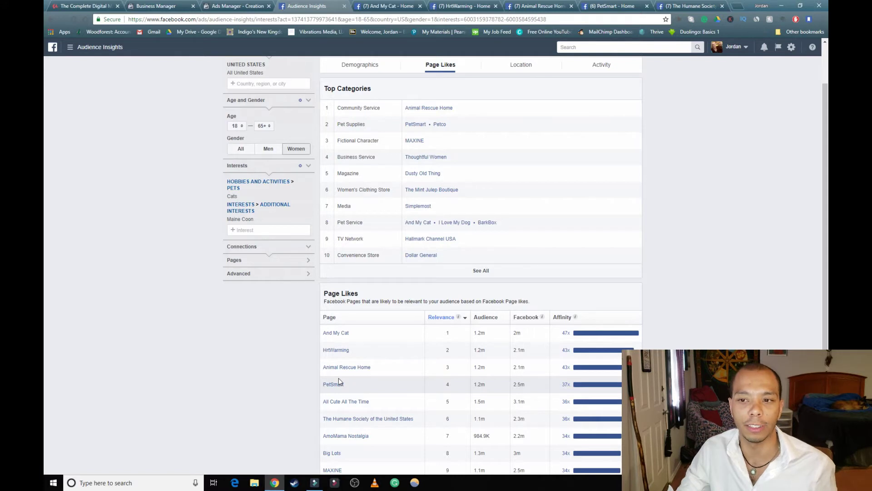
scroll(338, 382, up, 1)
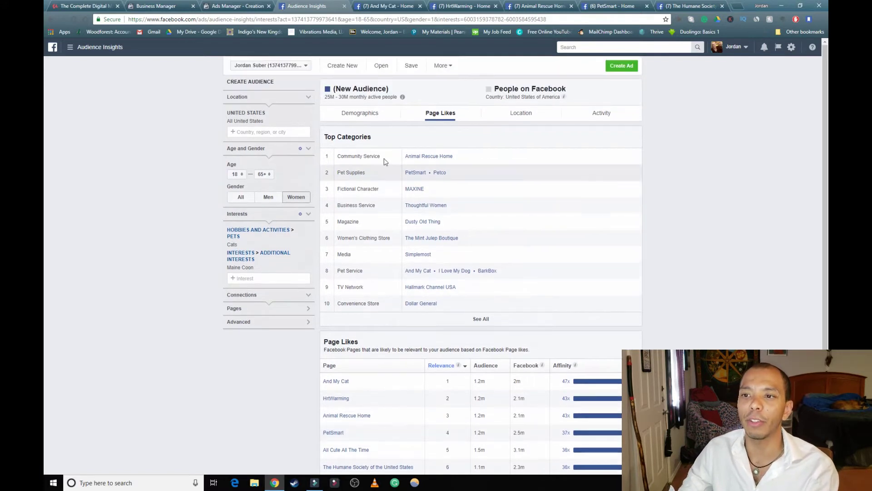
Step: Examine the audience's demographics, including age and gender, relationship status, education level and job titles
click(356, 115)
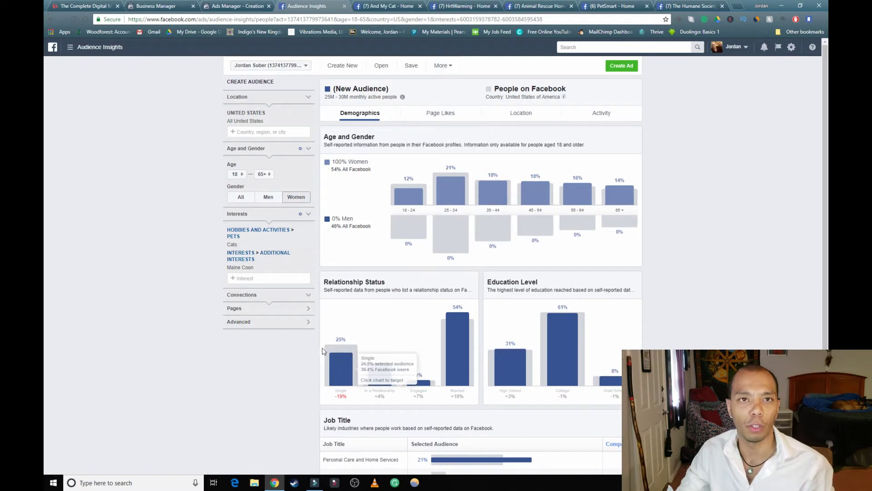
scroll(531, 328, down, 1)
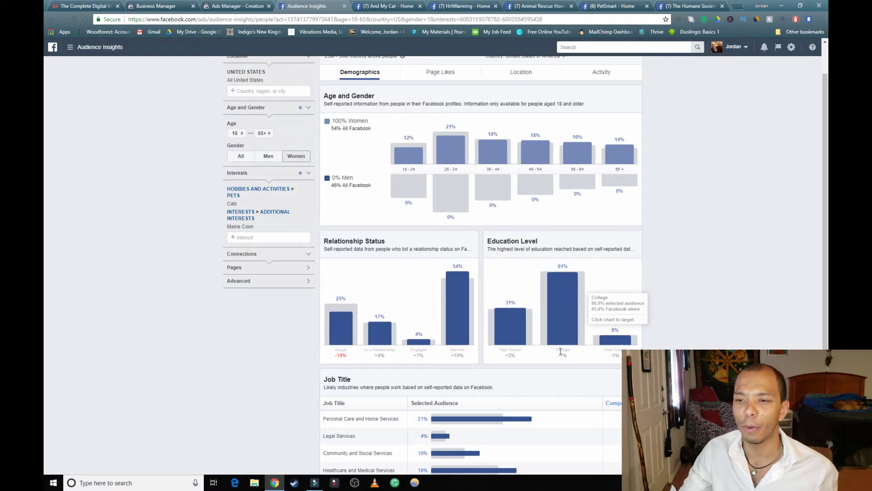
scroll(562, 351, down, 3)
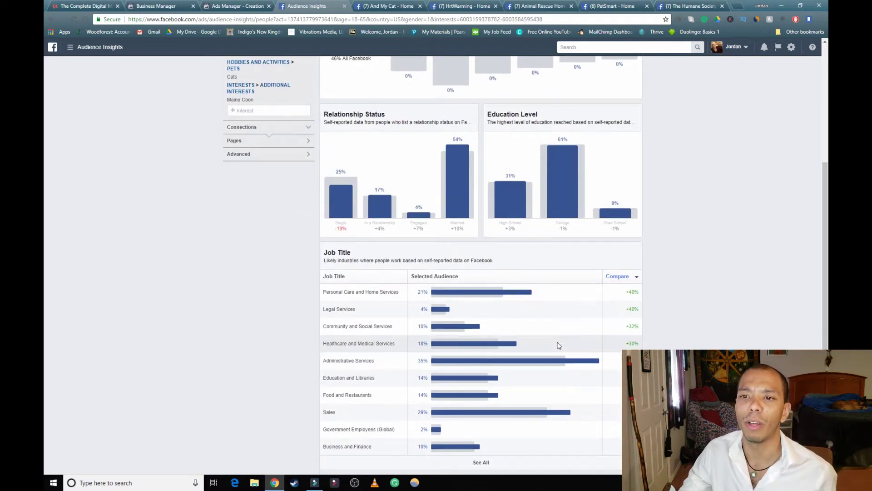
scroll(319, 286, up, 4)
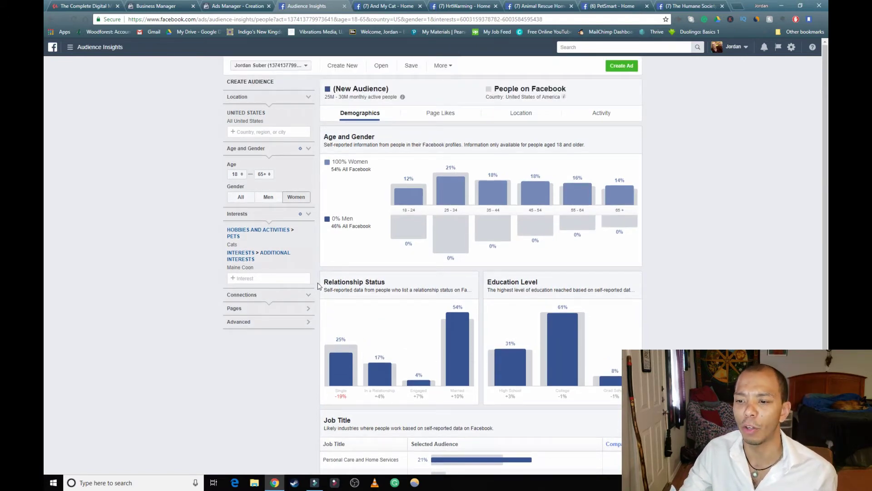
scroll(390, 364, down, 2)
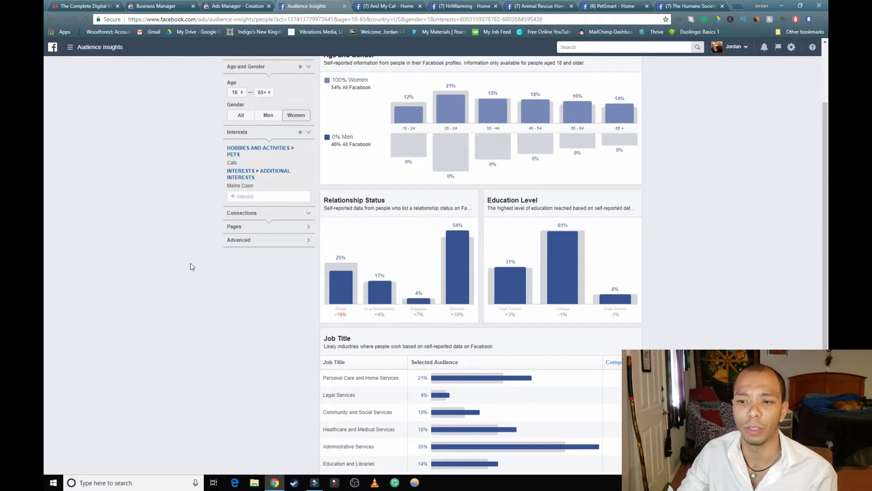
Step: Expand the advanced audience filters to show the Relationship Status, Education, Work and Market Segments options
click(298, 240)
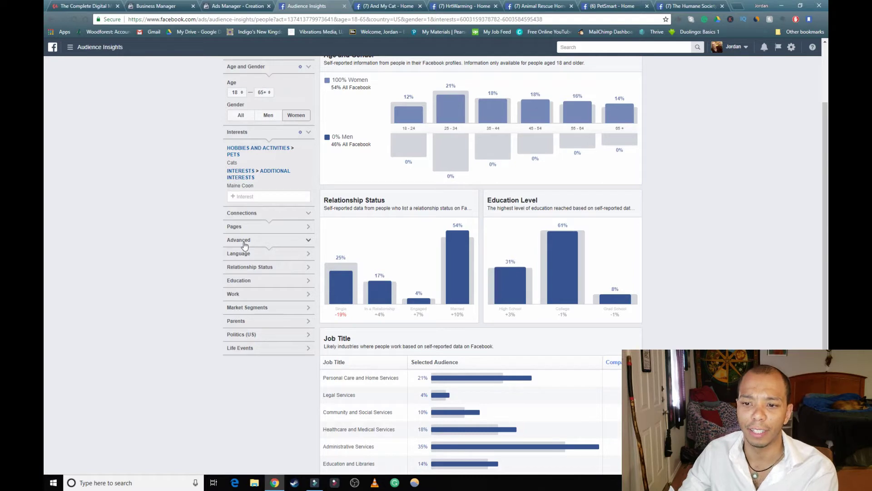
click(265, 269)
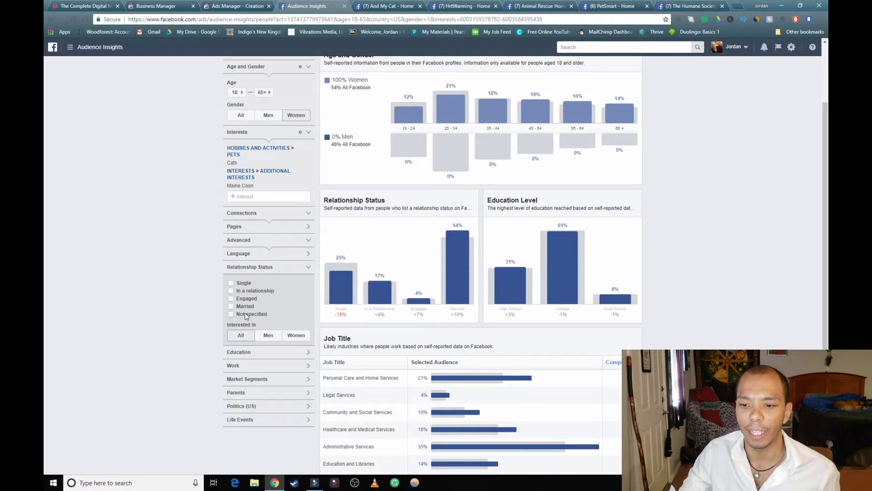
click(267, 353)
click(267, 398)
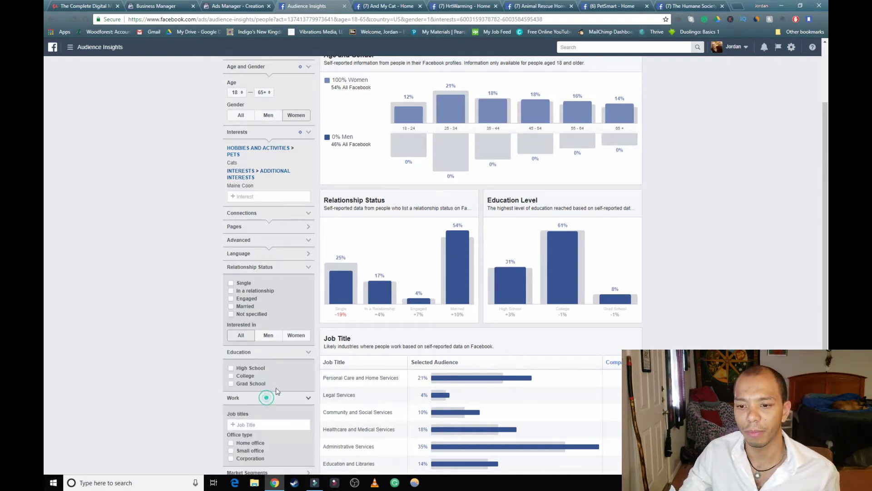
scroll(275, 389, down, 2)
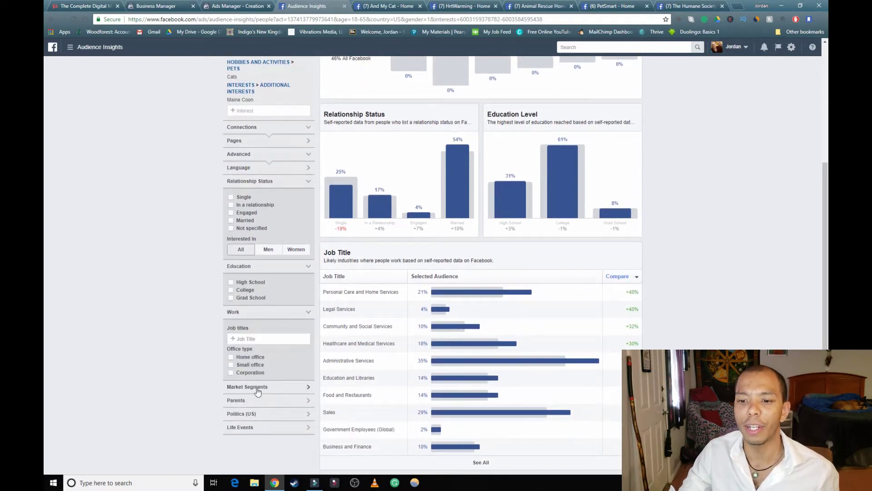
click(273, 392)
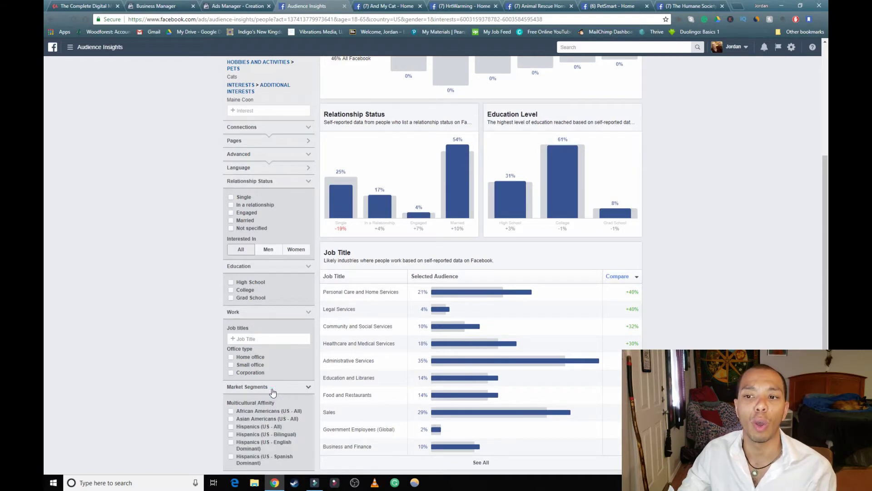
Step: Expand the Pages filter to show the options for people connected and not connected to a page
click(267, 155)
click(266, 153)
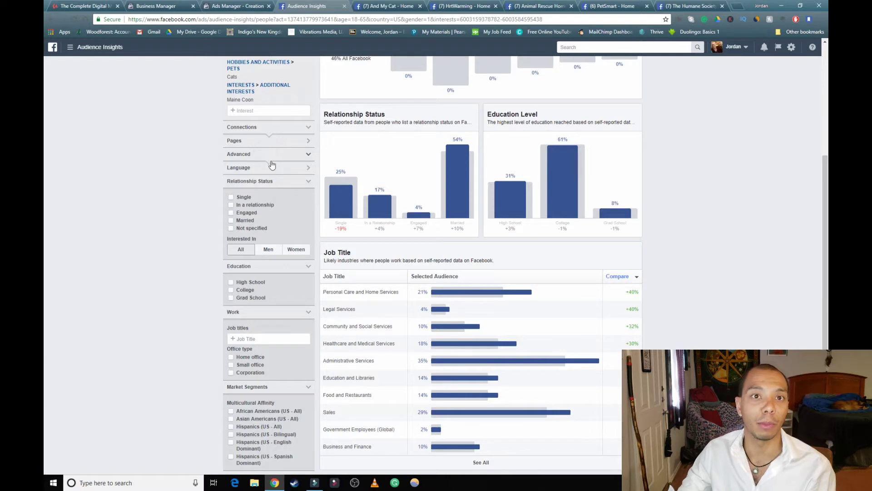
click(271, 131)
click(272, 132)
click(271, 137)
scroll(275, 343, down, 2)
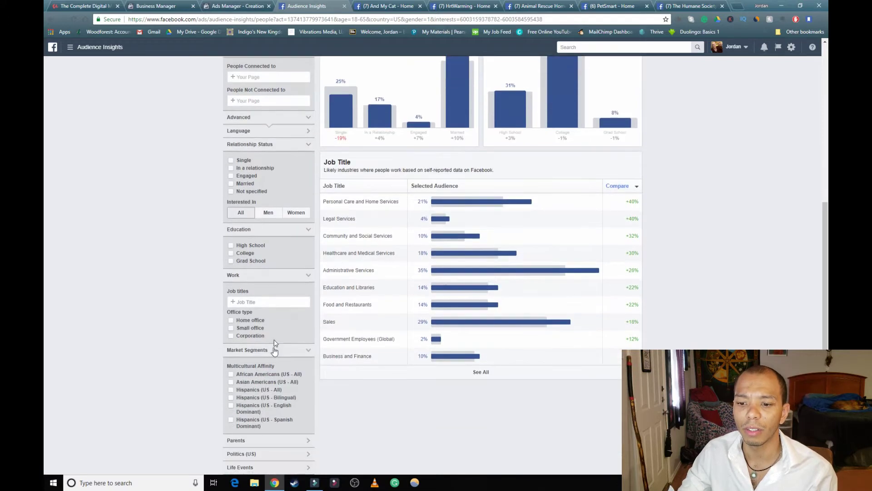
Step: Expand the Parents and Life Events filters and look through their options
click(267, 440)
scroll(268, 419, down, 1)
scroll(268, 419, down, 1)
click(268, 467)
scroll(285, 409, down, 2)
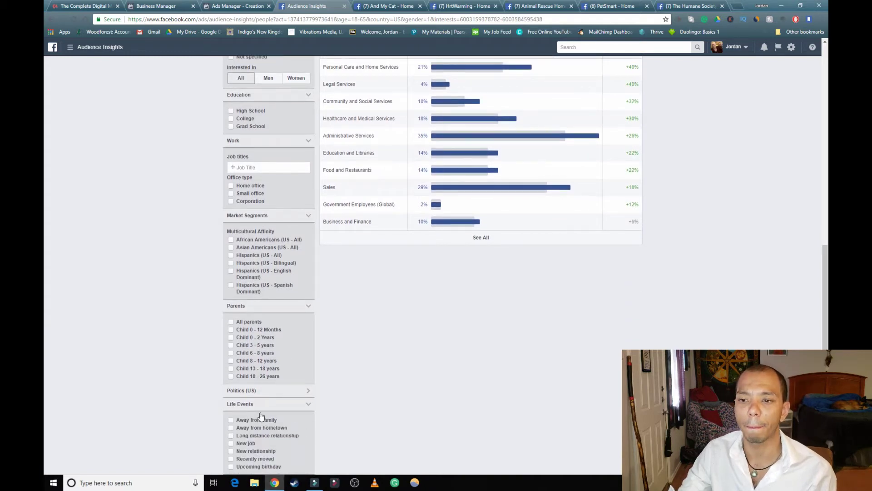
Step: Go back to the audience summary and highlight its monthly active people figure
scroll(260, 413, up, 7)
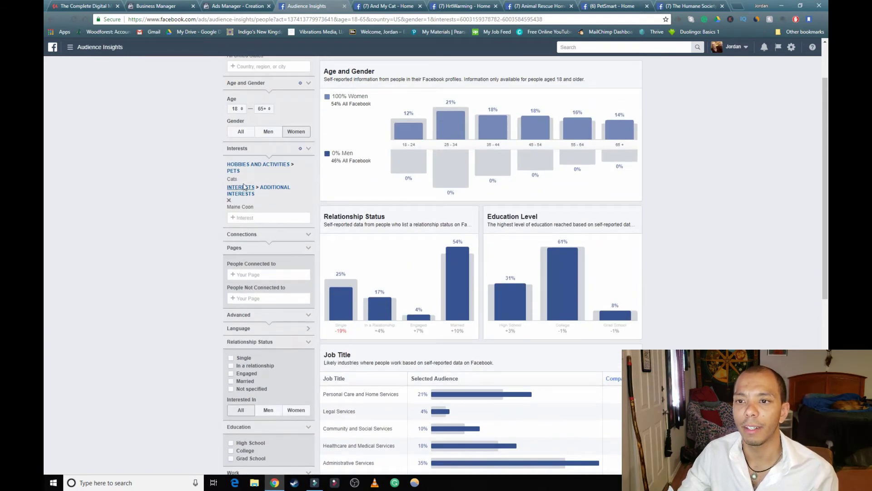
scroll(264, 142, up, 2)
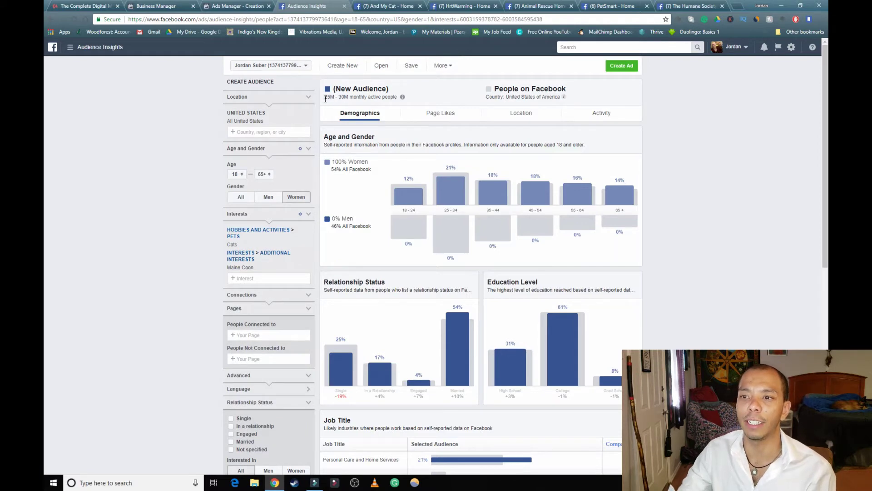
drag(326, 97, 391, 98)
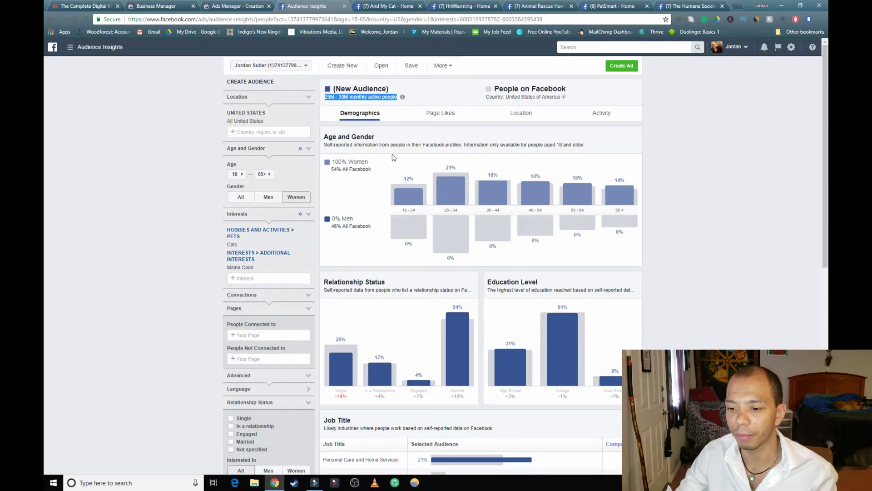
Step: Sort the job title table by Job Title and highlight the Administrative Services entry
scroll(393, 182, down, 5)
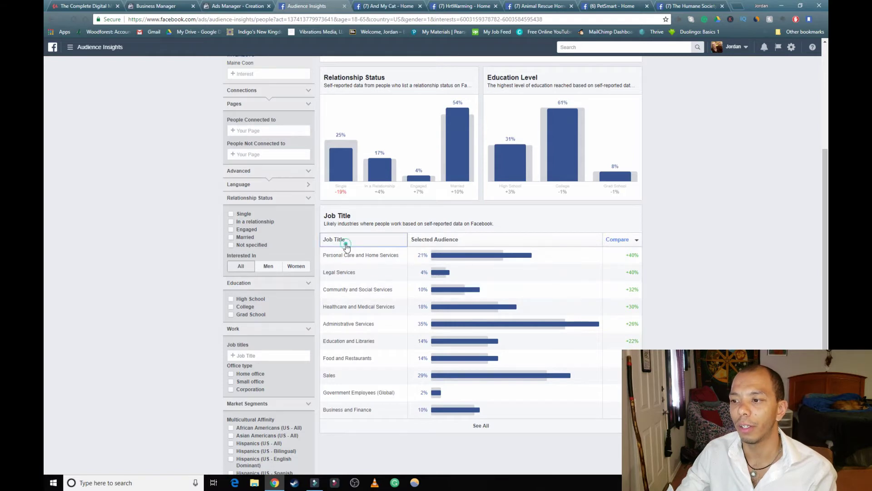
click(346, 245)
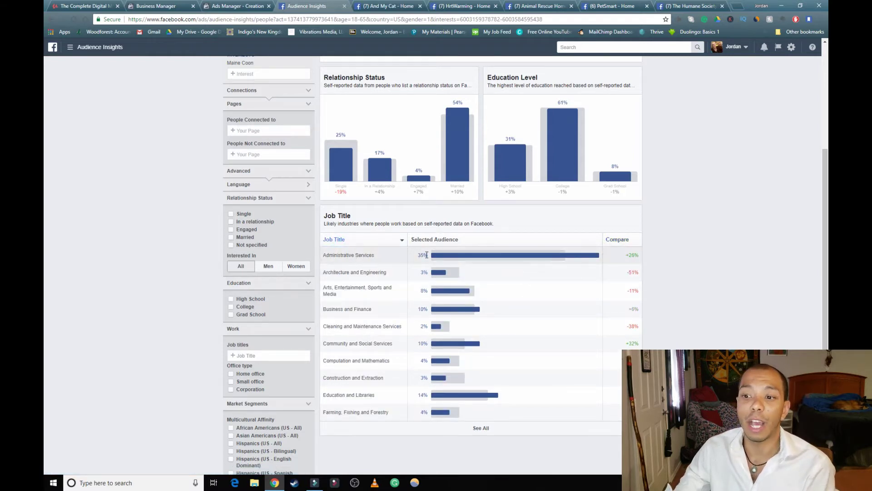
drag(386, 255, 323, 255)
scroll(361, 182, up, 3)
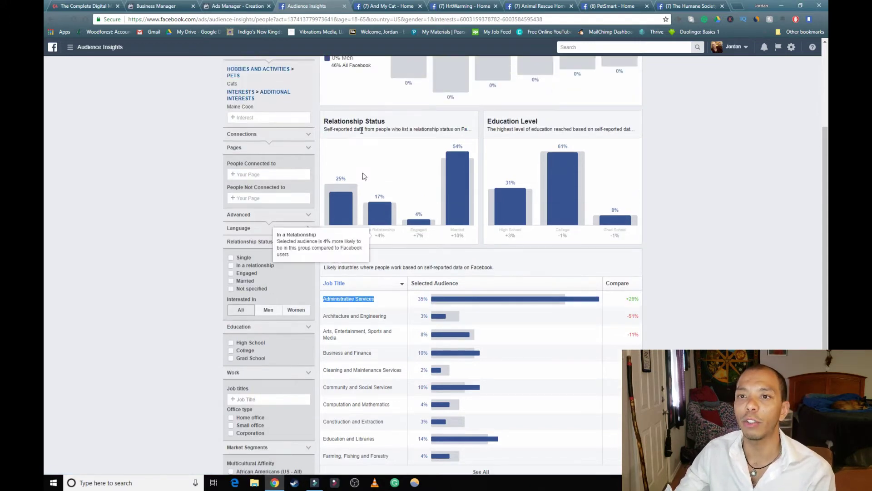
Step: In the Ads Manager ad set's audience, replace the United States location with the state of Kansas
click(255, 5)
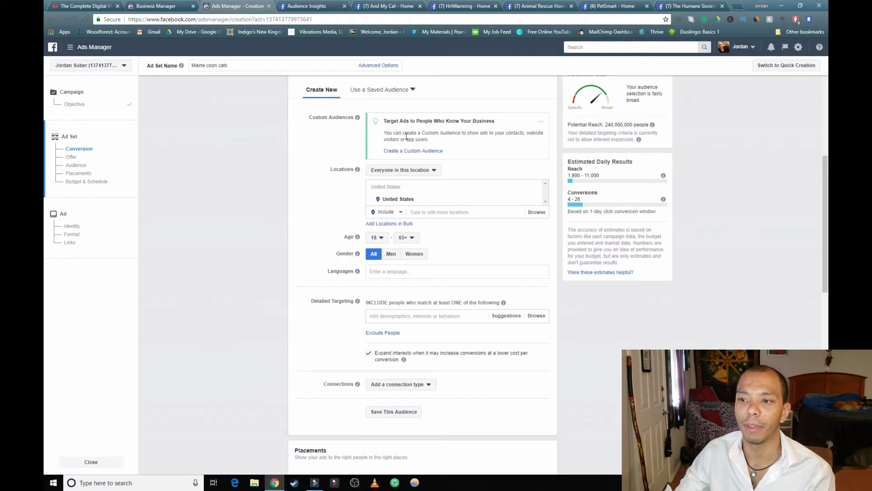
click(440, 214)
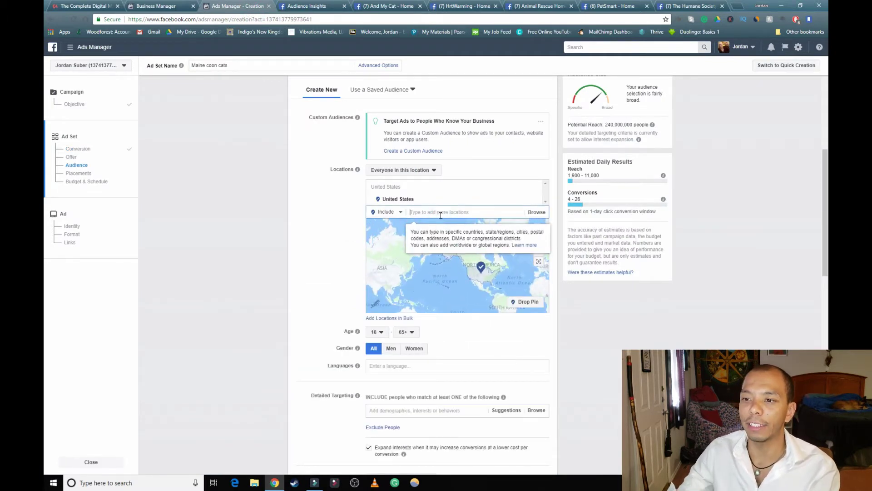
scroll(441, 216, up, 1)
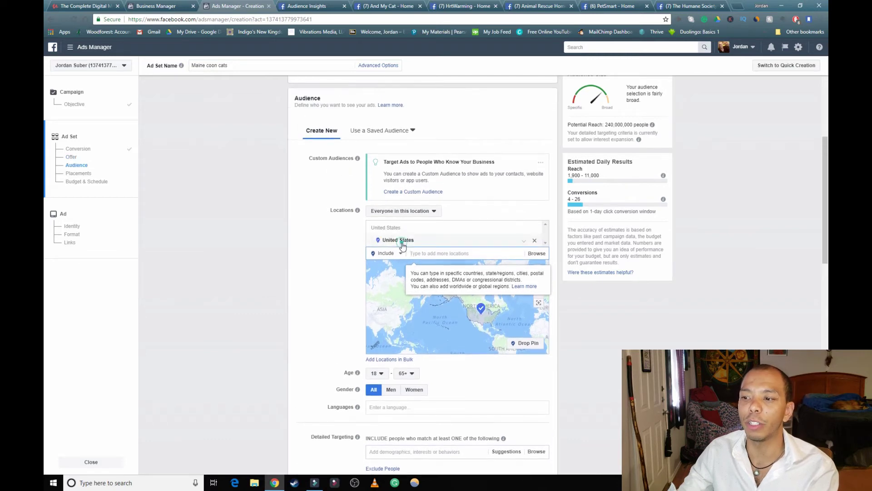
click(535, 240)
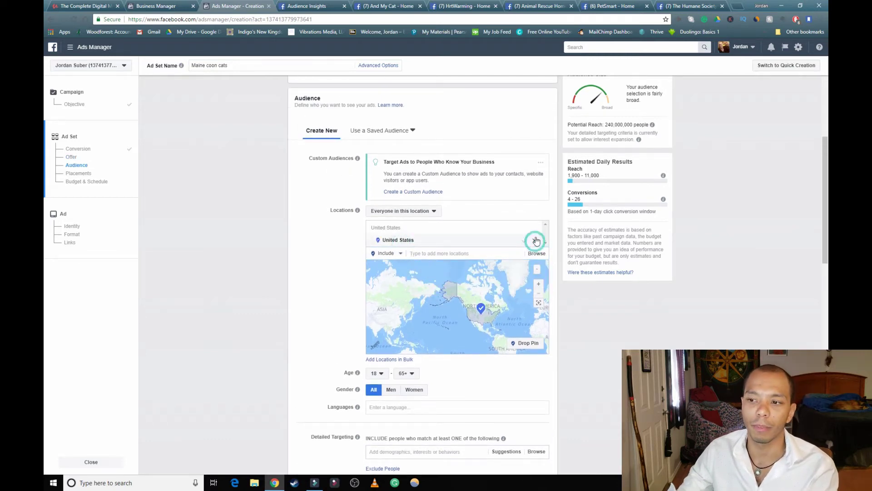
click(449, 231)
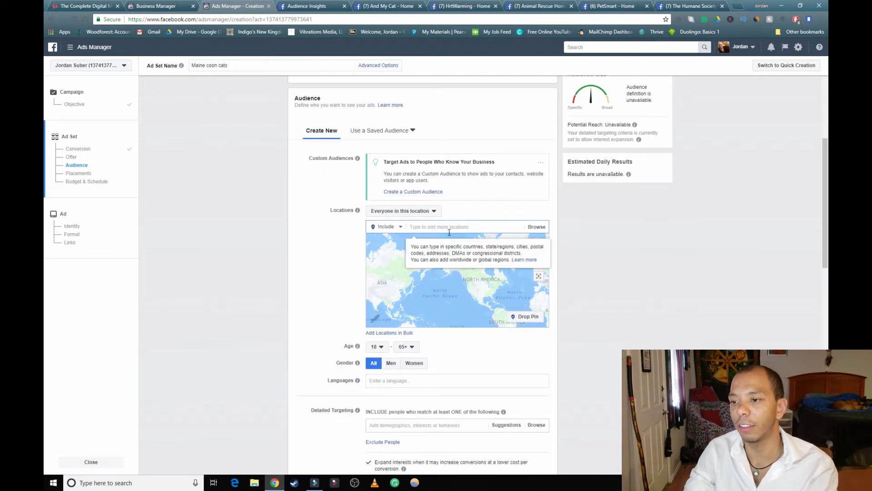
text(kansas)
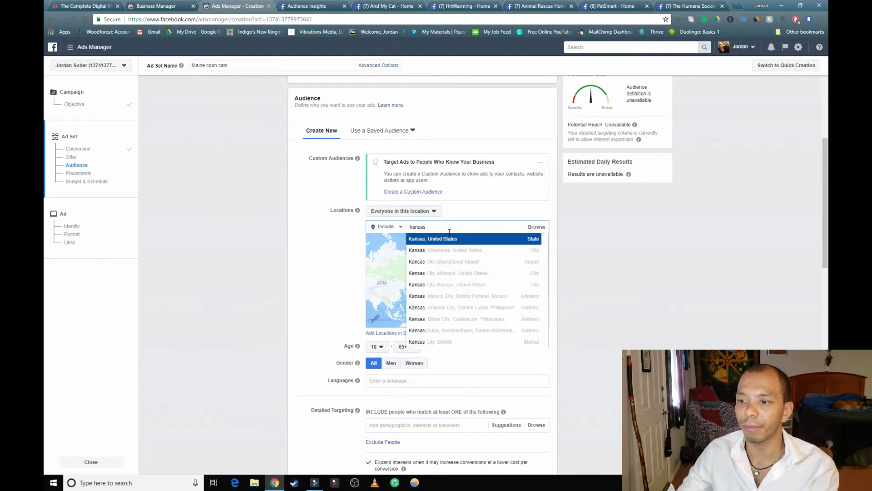
click(449, 244)
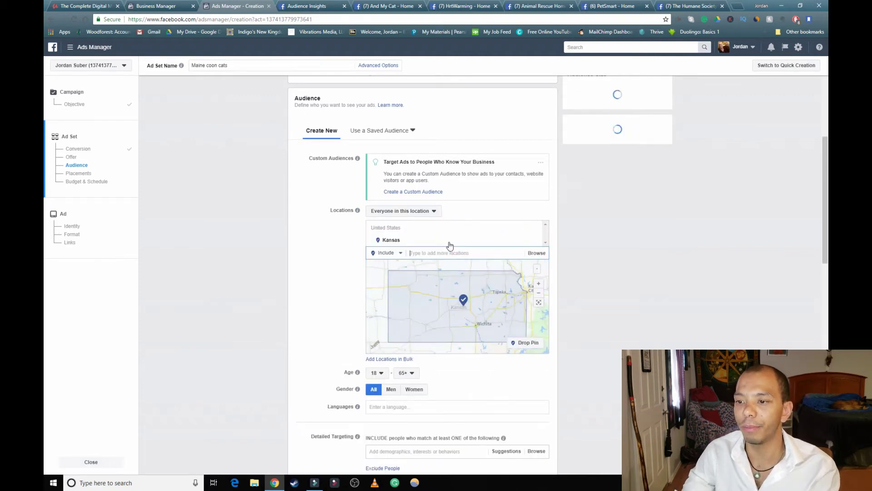
Step: Add the state of Arizona to the ad set's included locations
text(arizona)
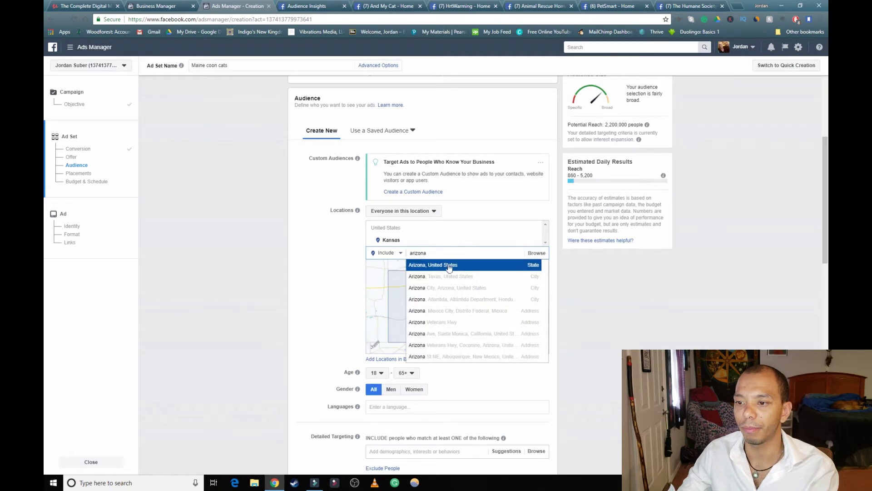
click(449, 263)
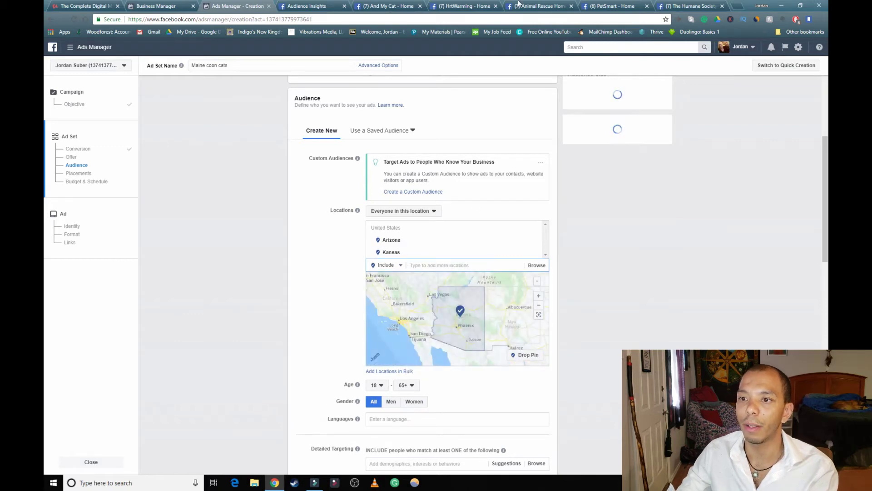
Step: Switch to Audience Insights and view the top cities in the new audience's location breakdown
click(370, 5)
click(329, 5)
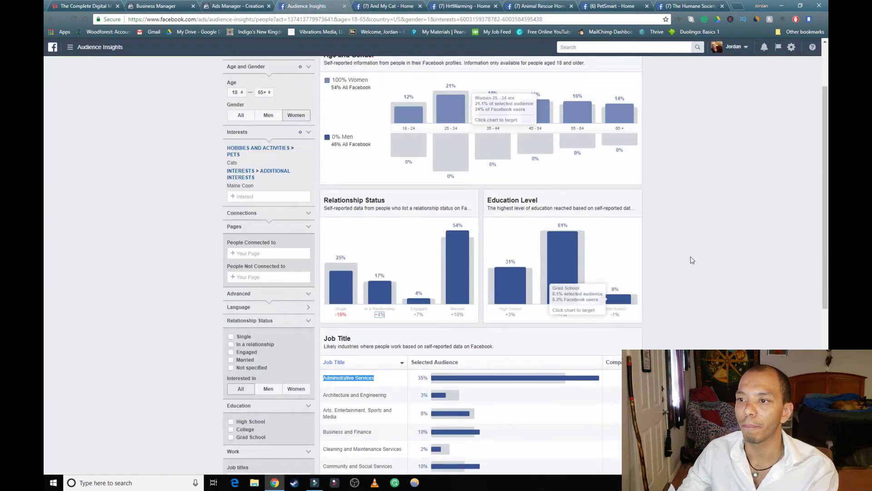
scroll(689, 257, up, 3)
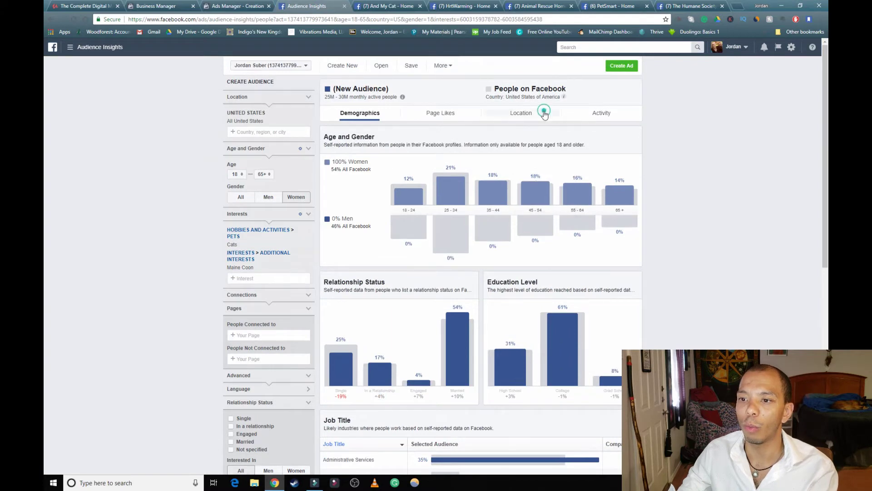
click(543, 113)
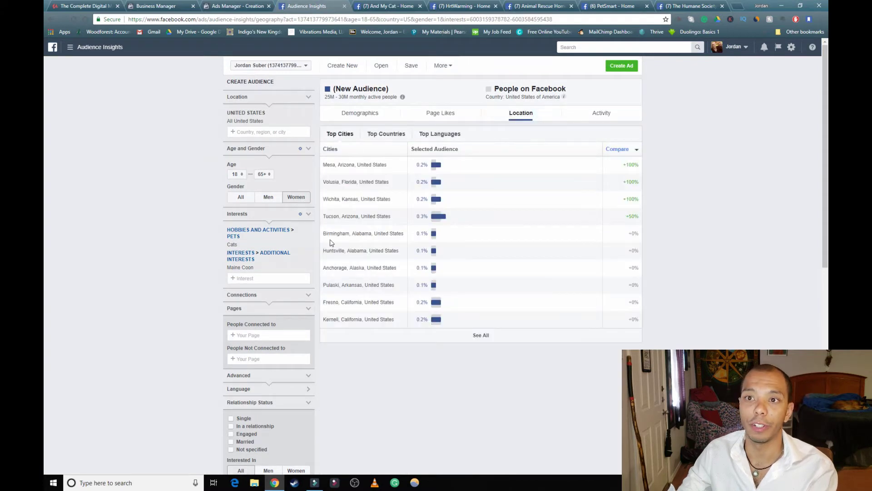
Step: Return to Ads Manager and add the state of Florida to the ad set's included locations
click(238, 6)
text(flor)
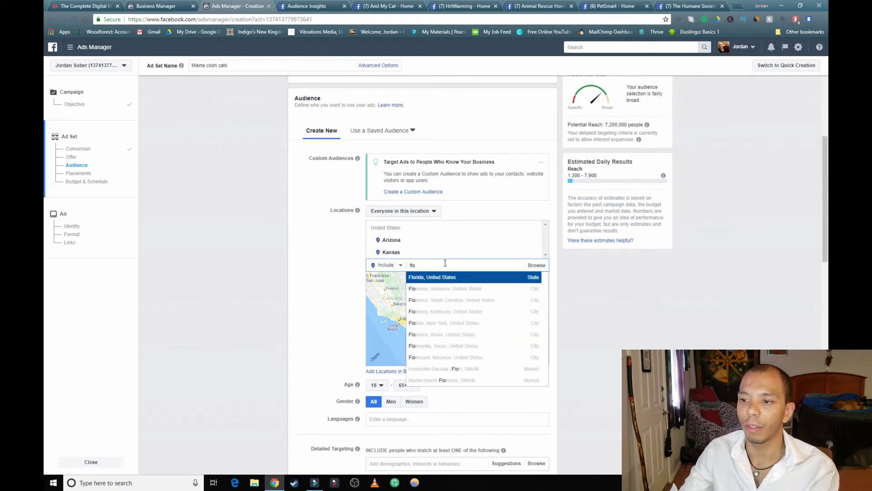
click(444, 277)
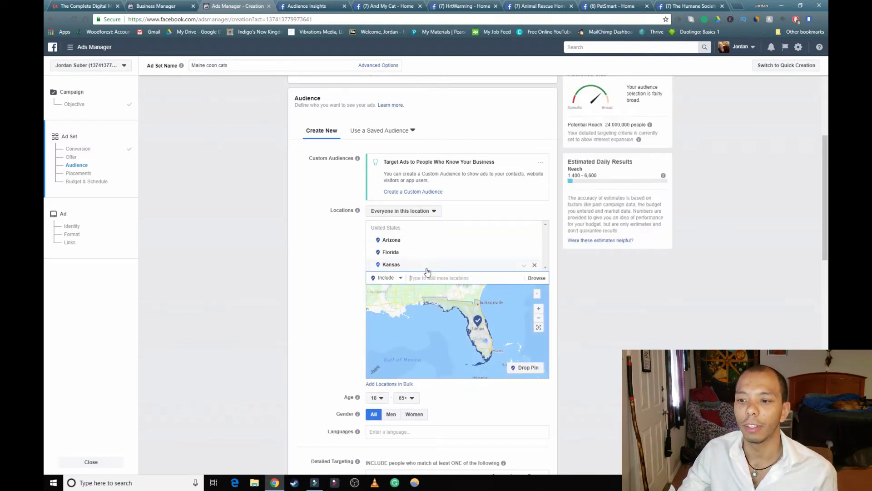
Step: Set the ad set audience's age range to 25 through 55
scroll(427, 272, down, 2)
scroll(385, 239, down, 2)
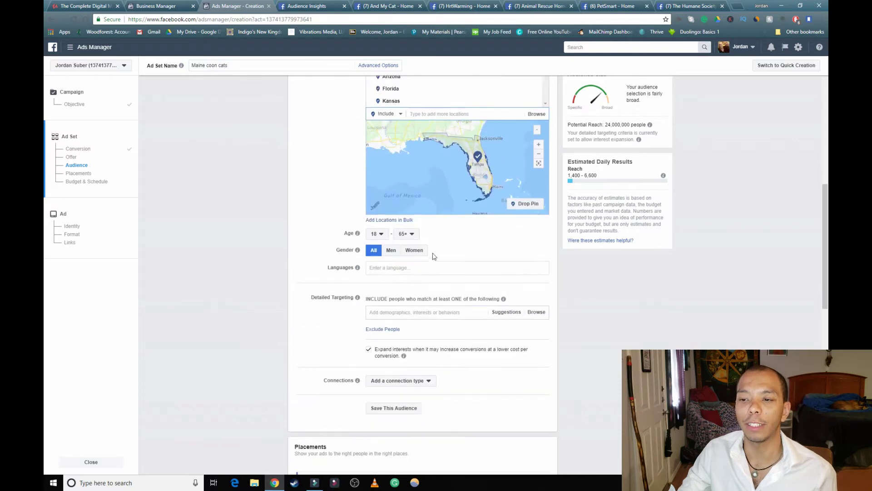
click(384, 235)
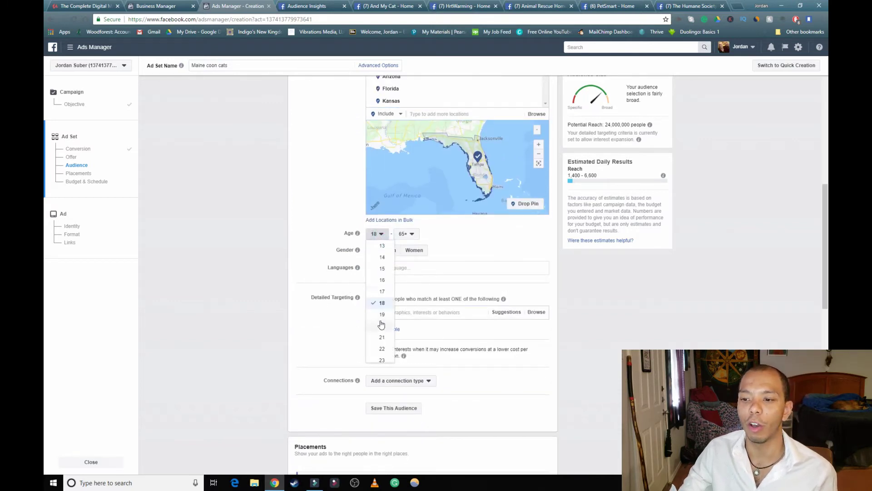
click(382, 342)
click(408, 236)
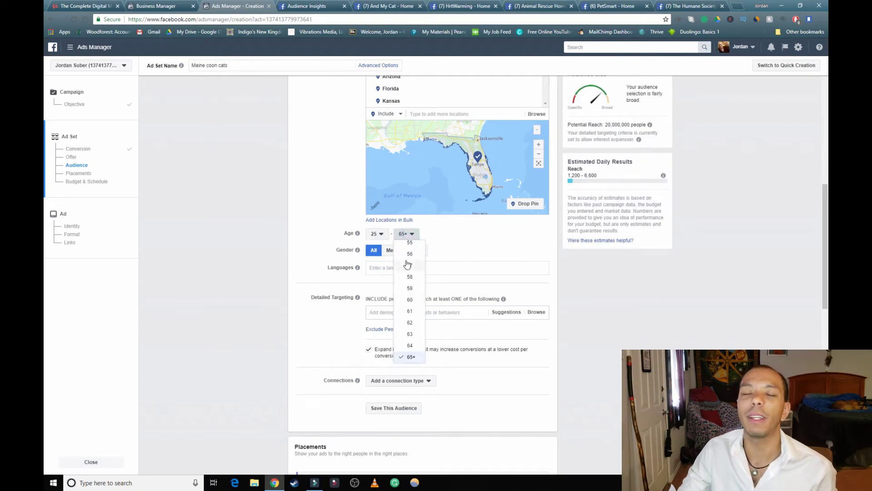
click(409, 243)
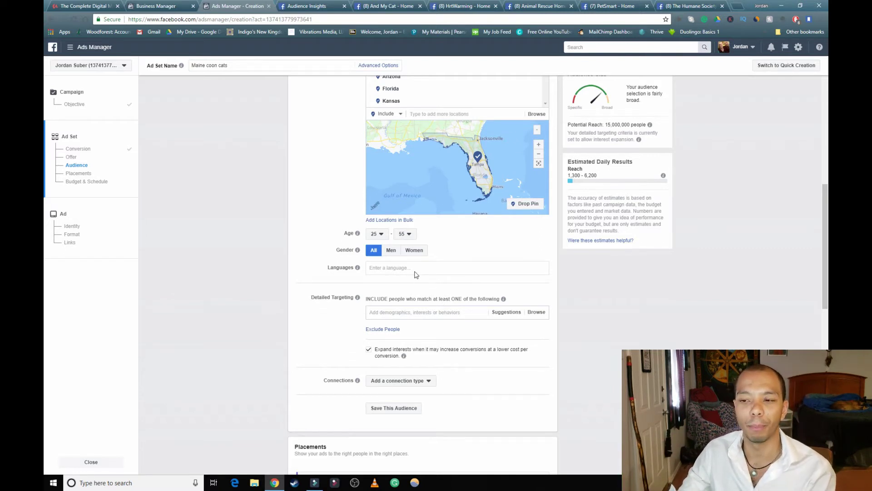
Step: Limit the audience's gender to Women and its language to English (All)
click(414, 250)
click(412, 268)
text(english)
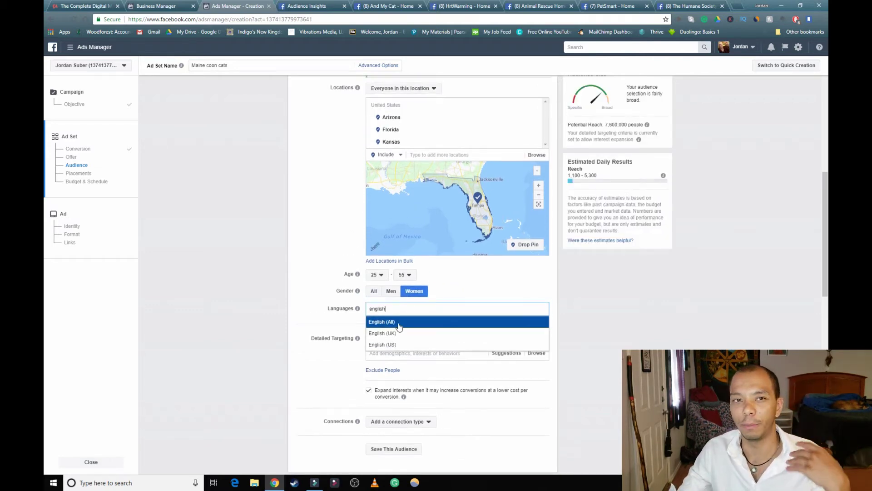
click(399, 321)
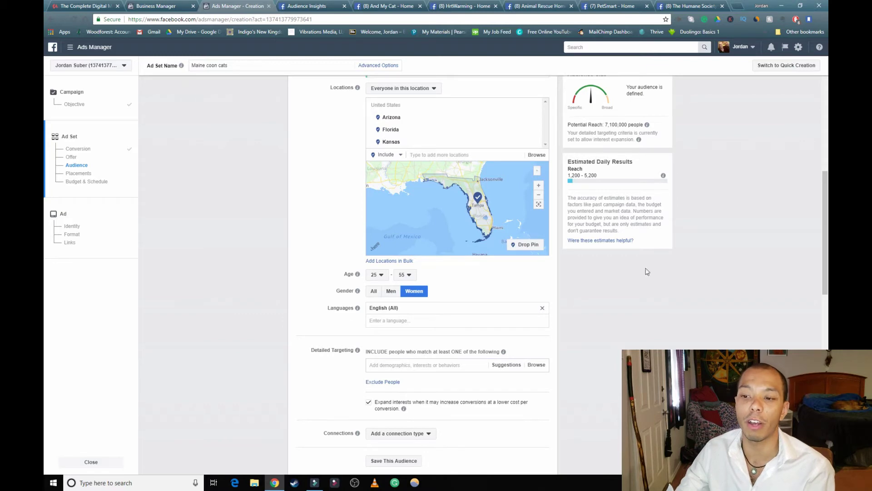
Step: Include people with the Cat Lovers and Cats interests in the audience's detailed targeting
scroll(395, 325, down, 4)
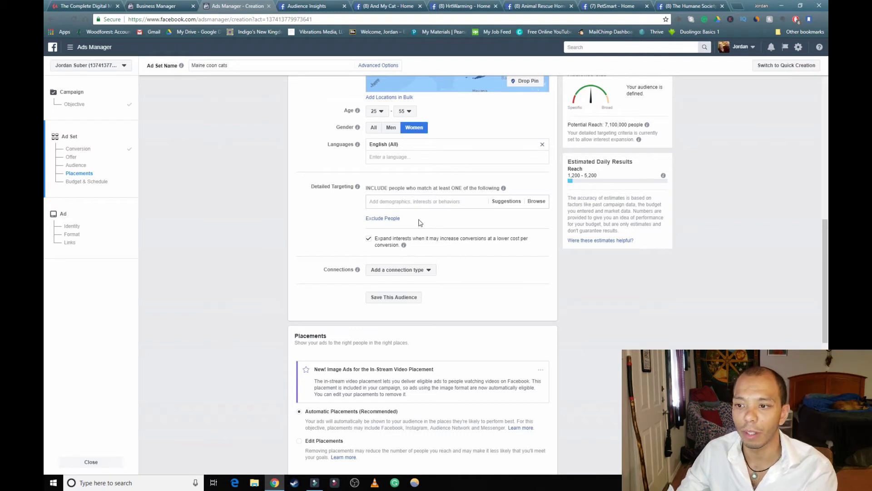
click(434, 202)
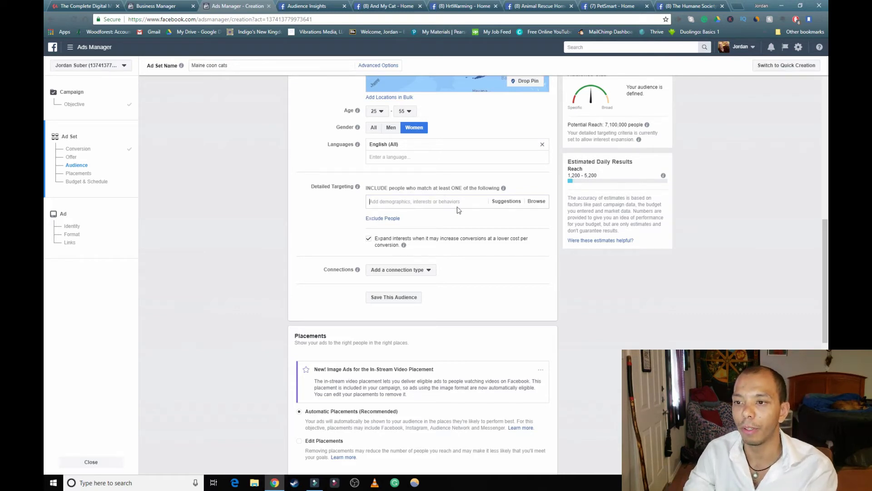
text(m)
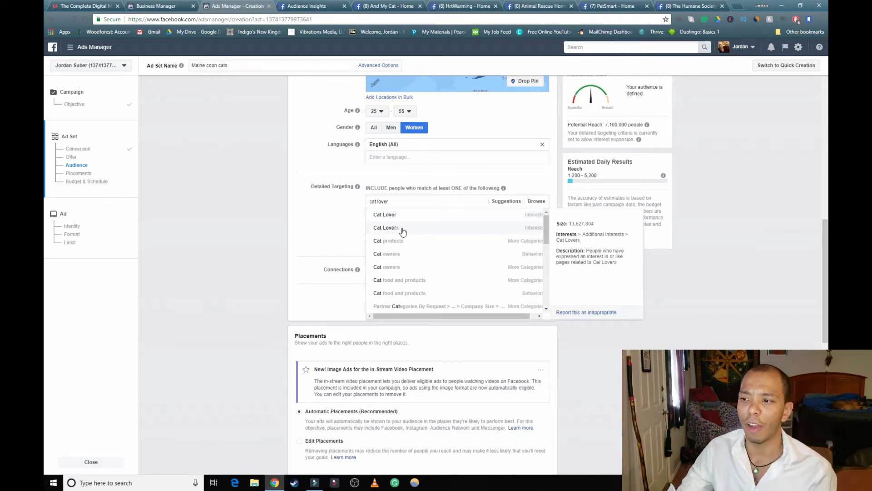
click(506, 228)
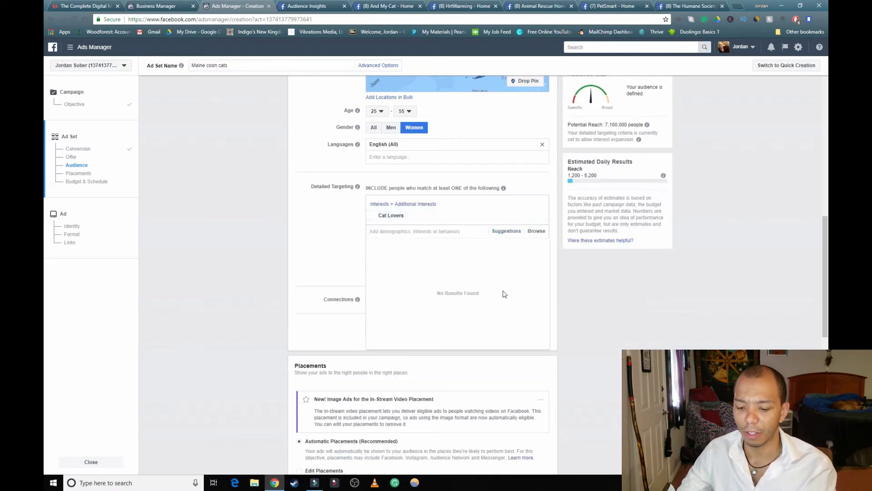
text(cats)
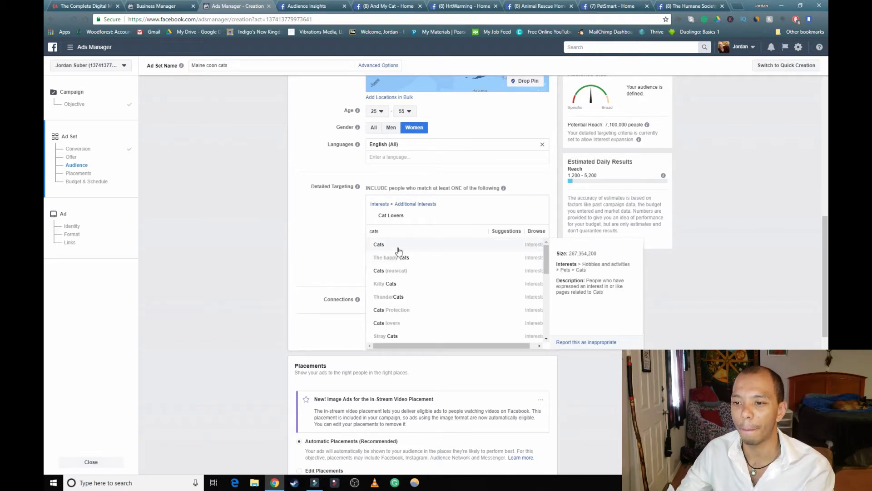
click(398, 247)
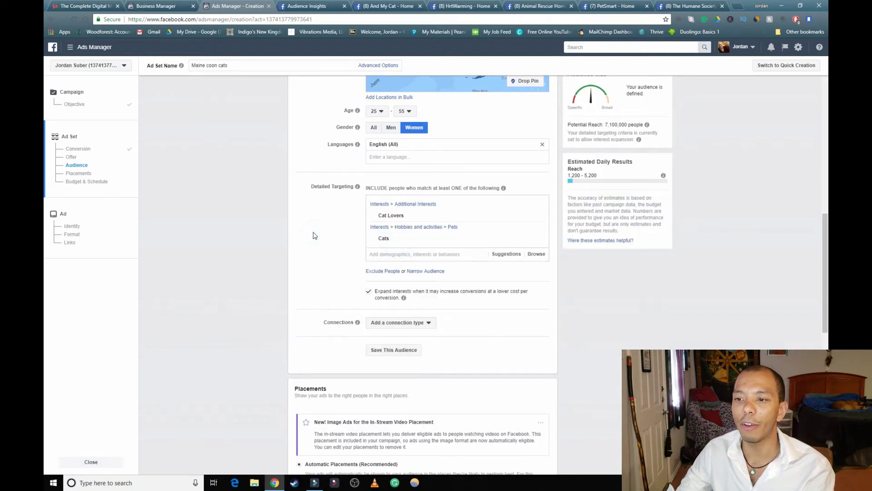
Step: Add an exclusion to the detailed targeting, searching for cat haters first and choosing the Dog Lovers interest instead
click(368, 271)
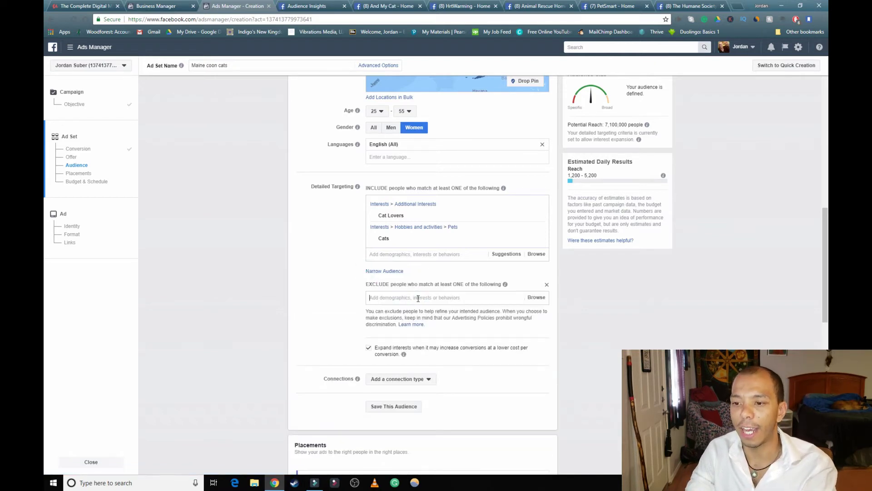
text(cat haters)
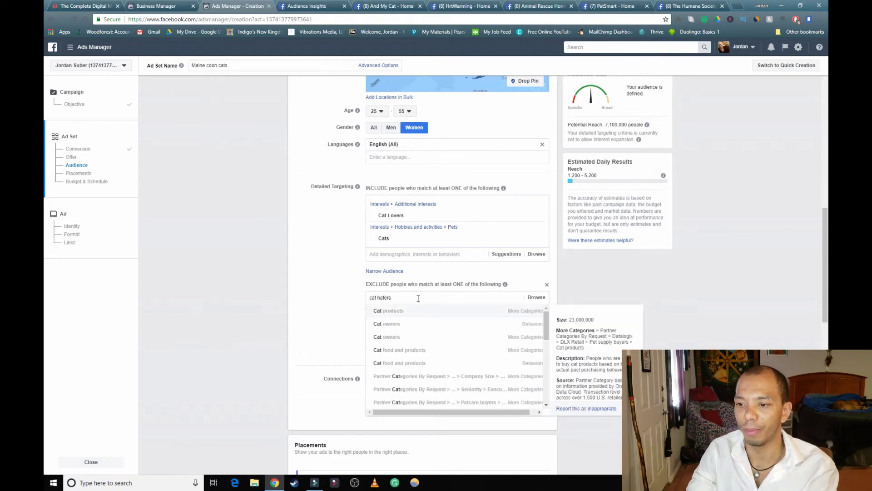
key(BackSpace)
text(dog lovers)
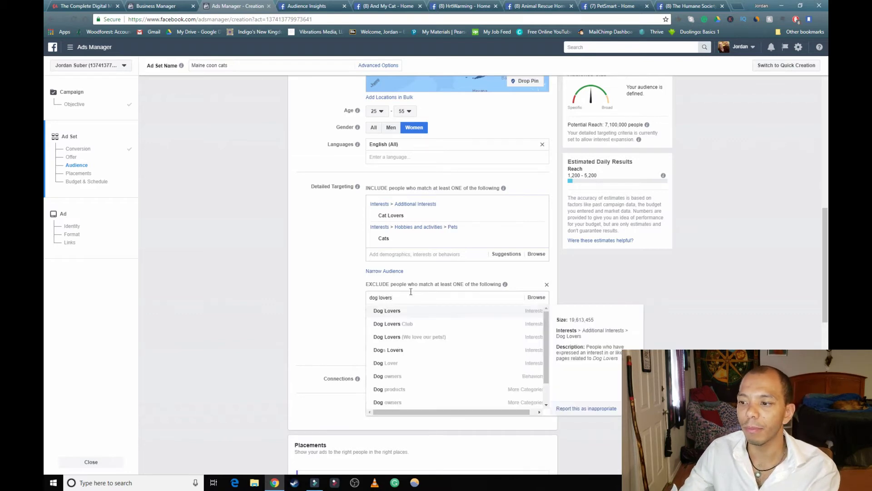
click(476, 313)
click(305, 333)
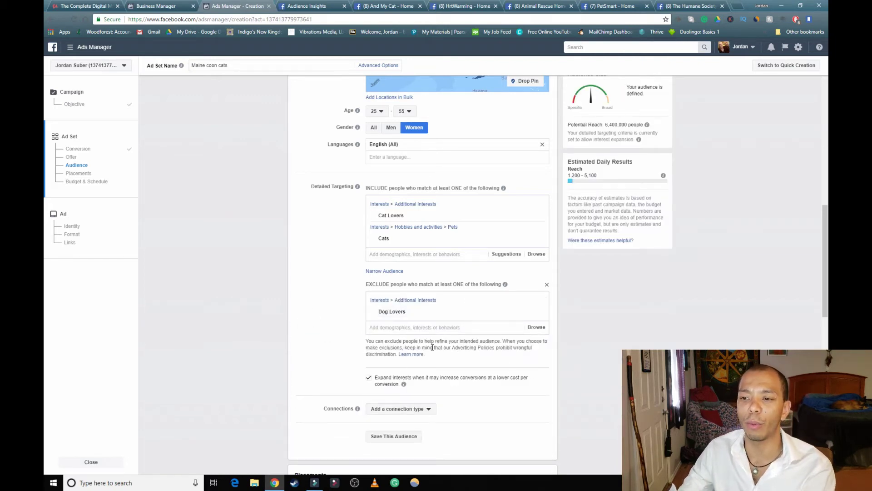
Step: Narrow the audience to people who must also match the Maine Coon or Cats interest
mouse_move(473, 318)
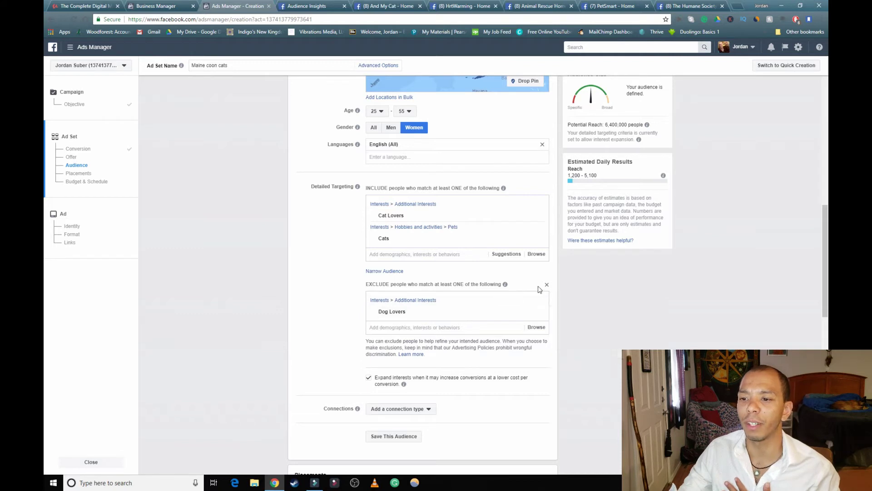
click(390, 271)
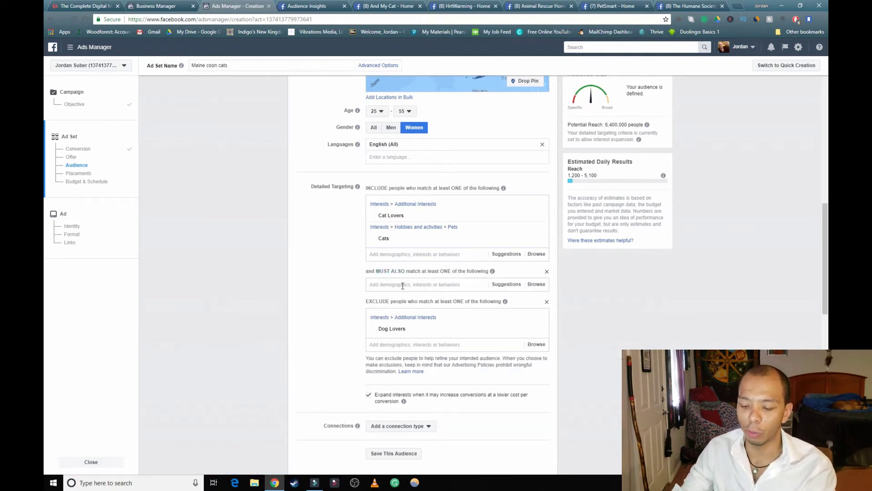
click(403, 285)
text(maine)
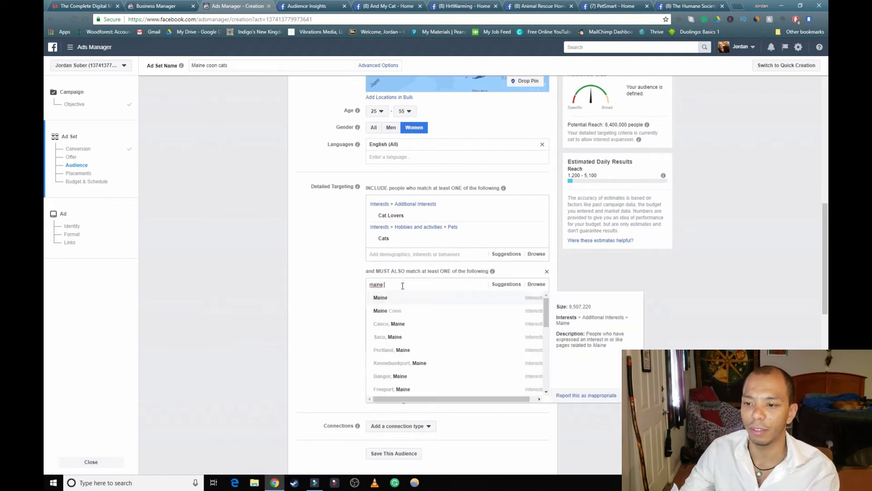
click(405, 311)
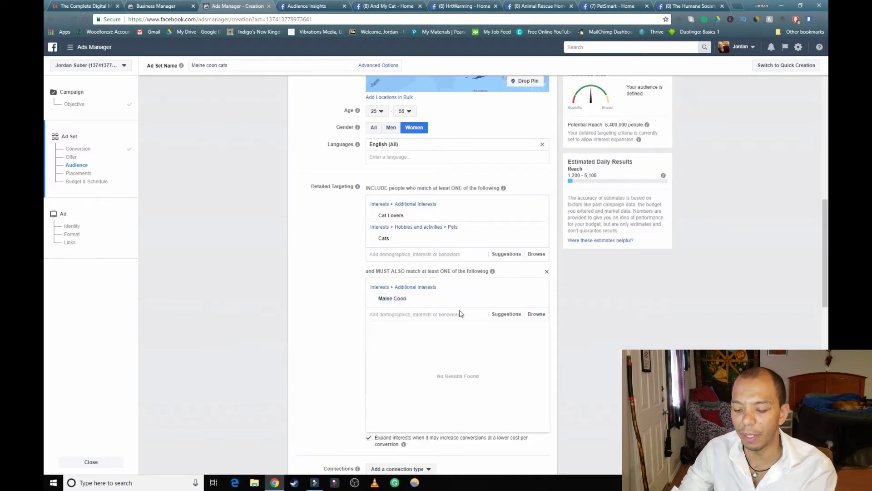
text(cats)
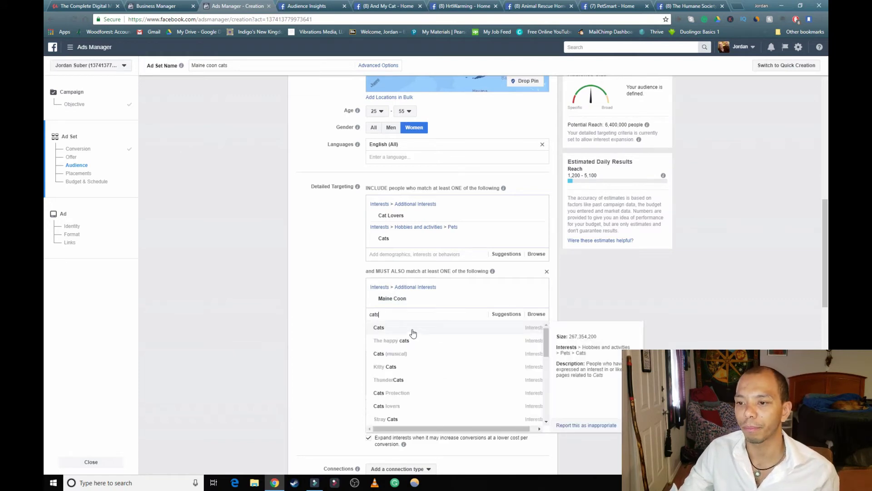
click(413, 331)
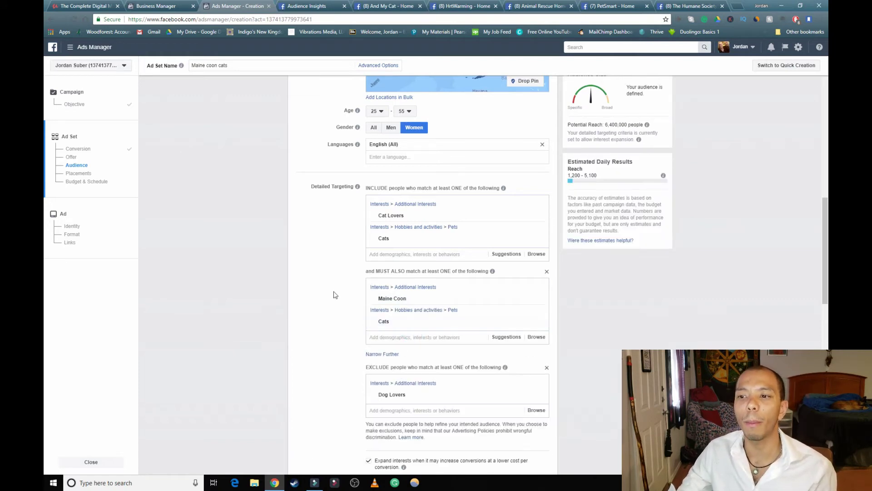
Step: Add the Married relationship status and the $50,000 - $74,999 income bracket to the included detailed targeting
scroll(448, 279, down, 2)
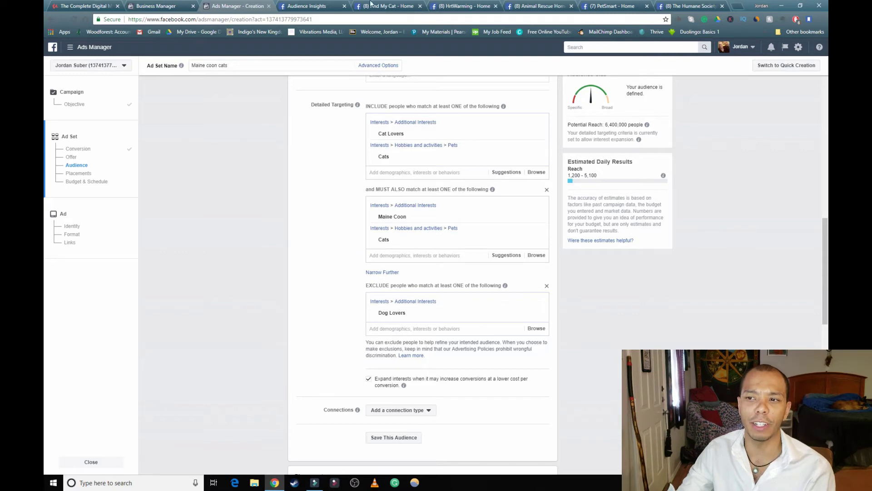
click(402, 174)
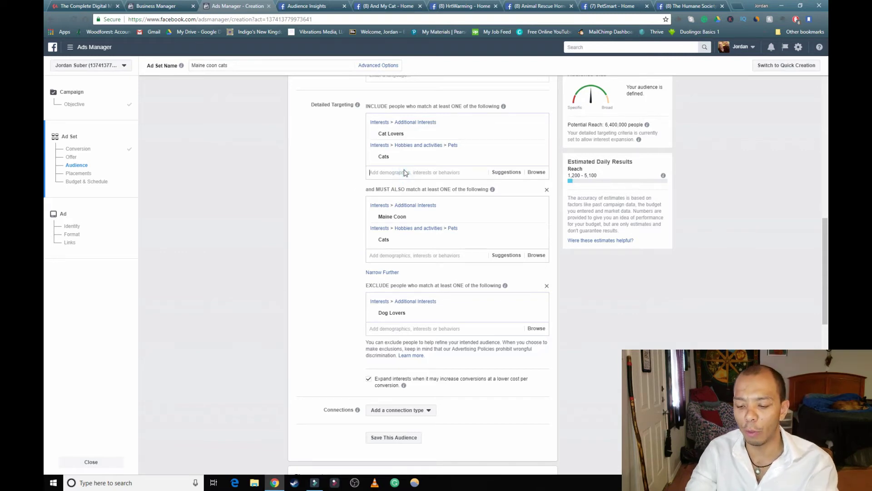
text(married)
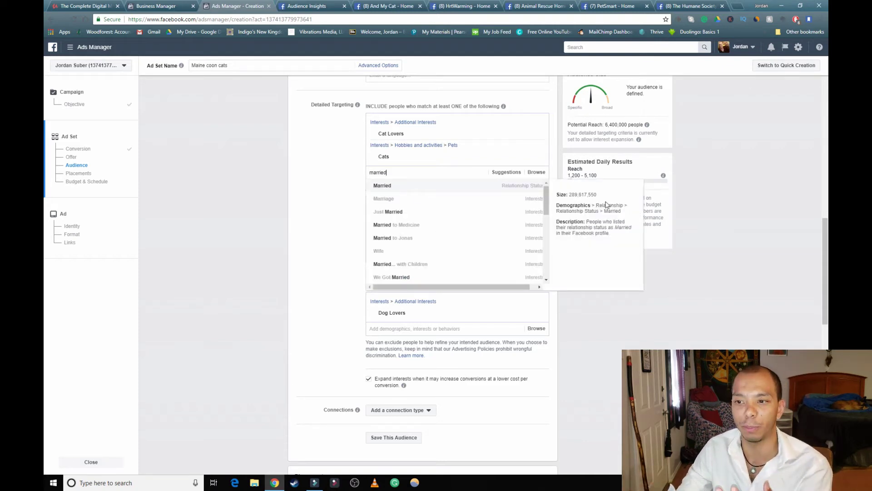
click(399, 184)
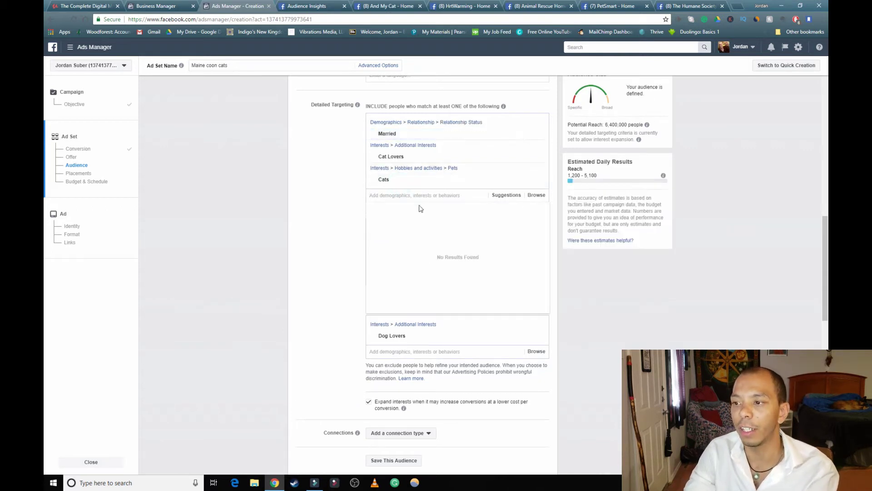
text(income)
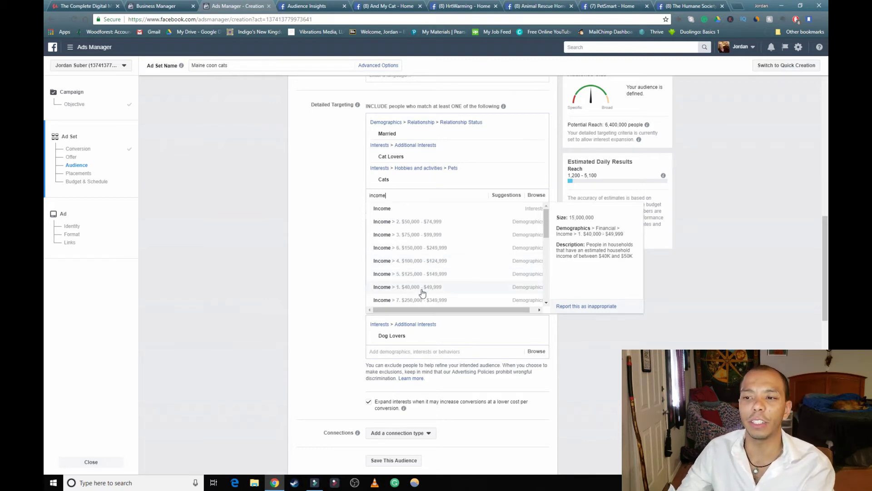
click(418, 222)
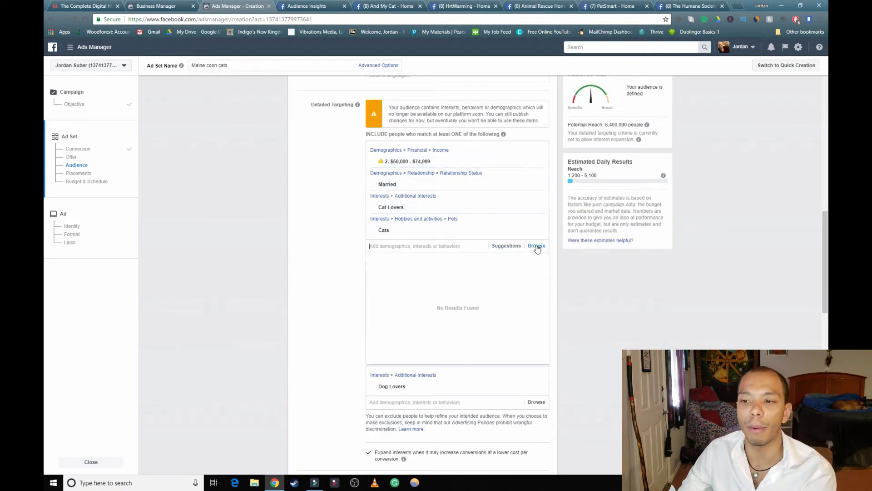
Step: Add the $40,000 - $49,999, $75,000 - $99,999 and $100,000 - $124,999 income brackets to the included detailed targeting
click(537, 247)
scroll(468, 245, down, 3)
scroll(469, 245, up, 2)
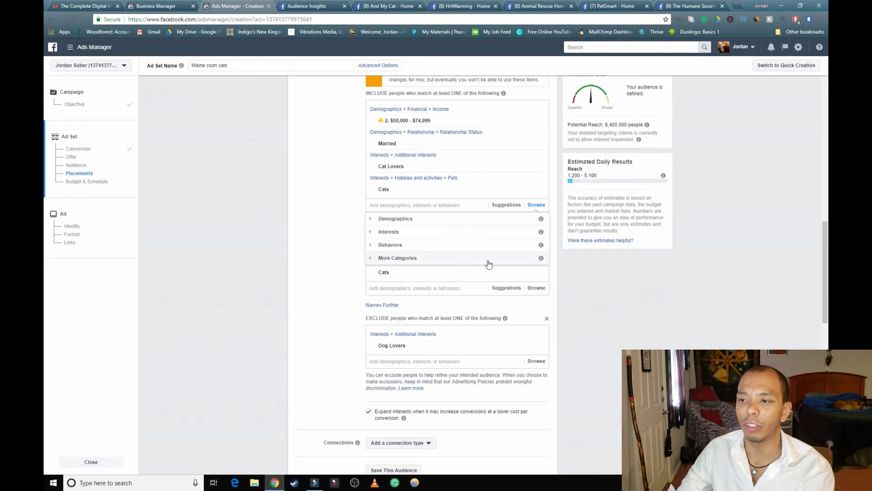
click(435, 220)
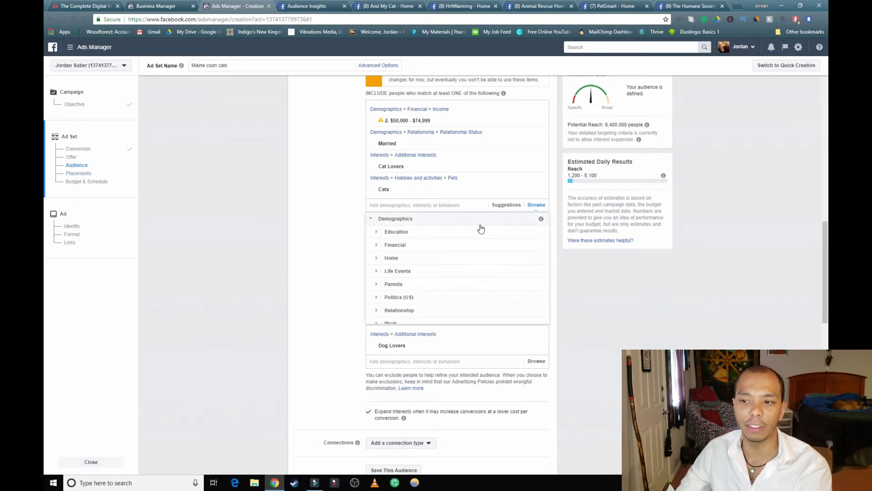
click(403, 247)
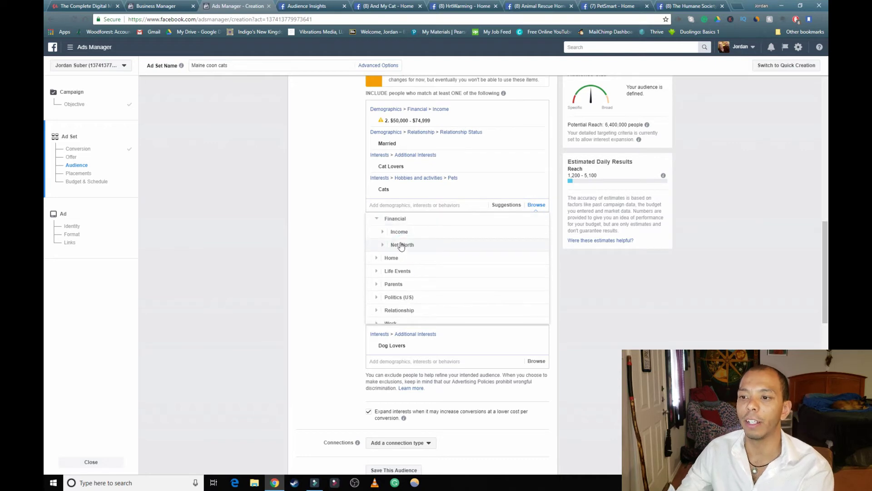
click(402, 232)
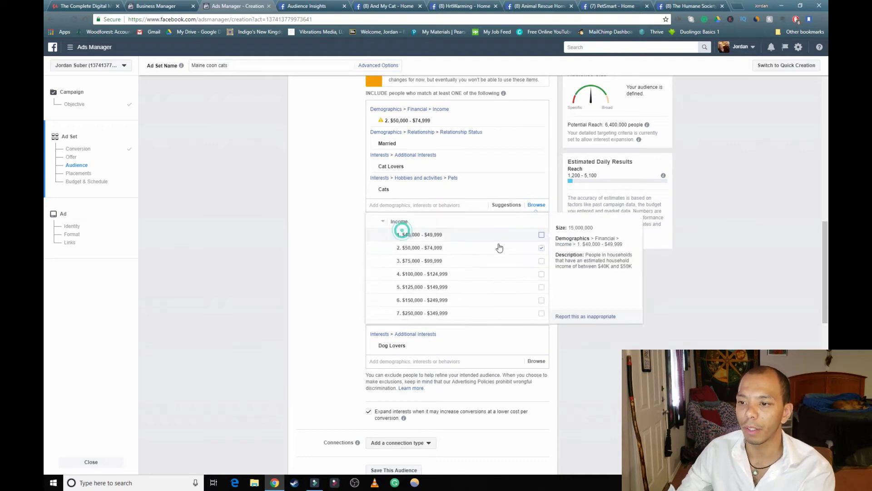
click(542, 258)
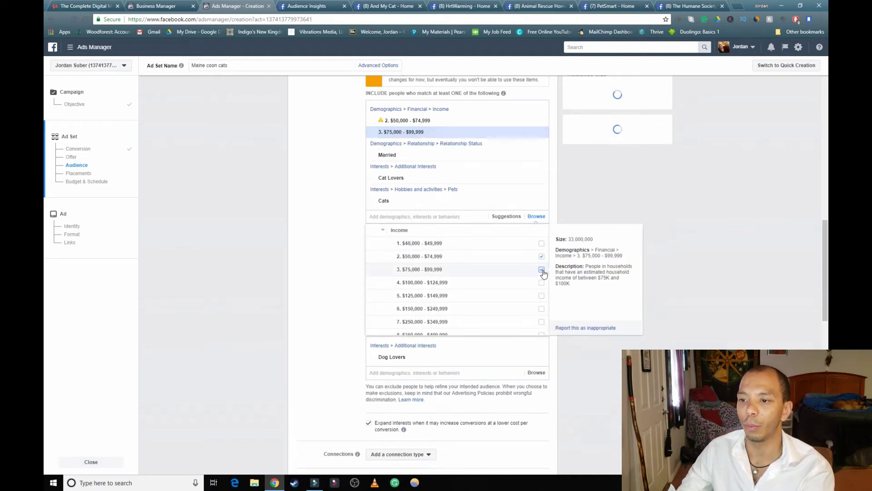
click(542, 268)
click(542, 233)
click(542, 269)
click(541, 287)
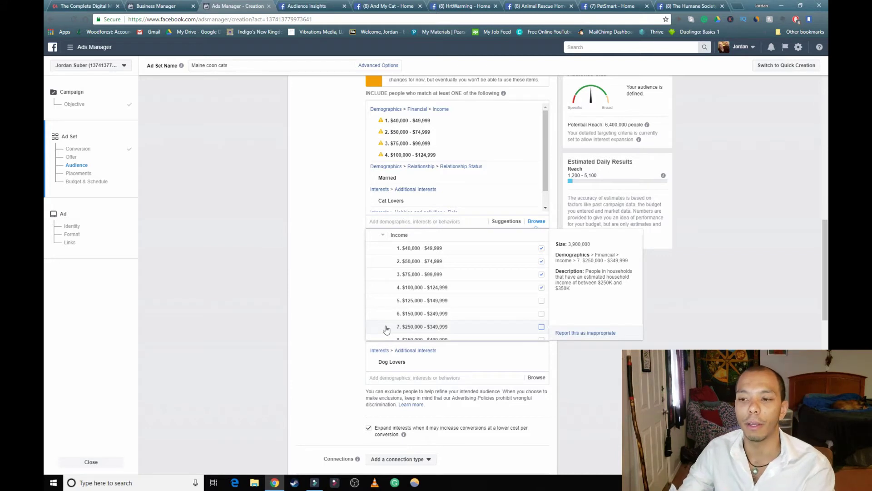
click(336, 313)
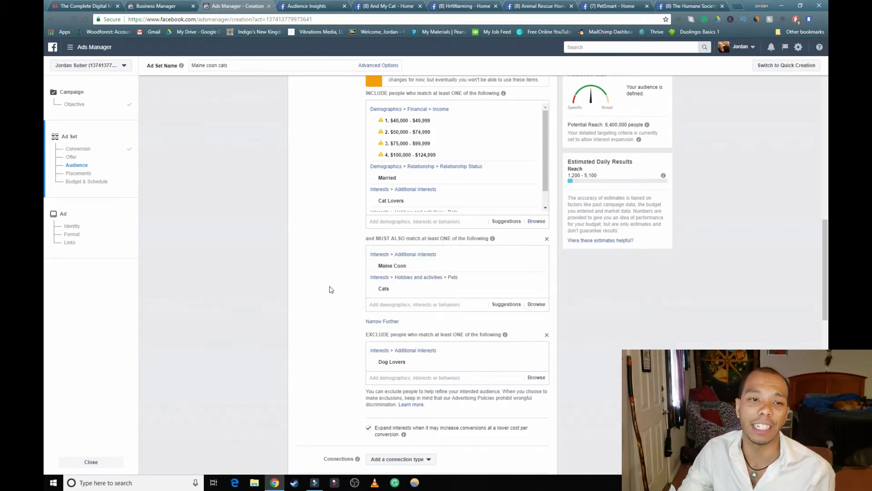
Step: Include the Associate degree, College grad, High school grad and In grad school education levels in the detailed targeting
click(537, 222)
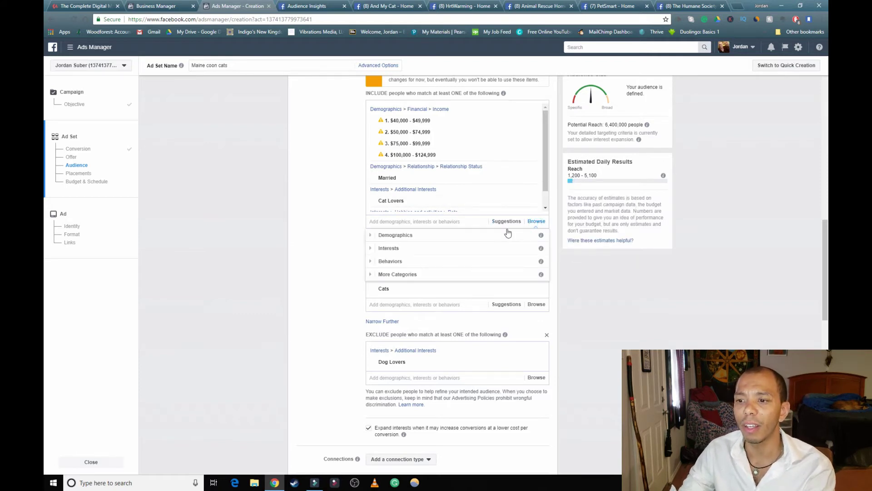
click(396, 235)
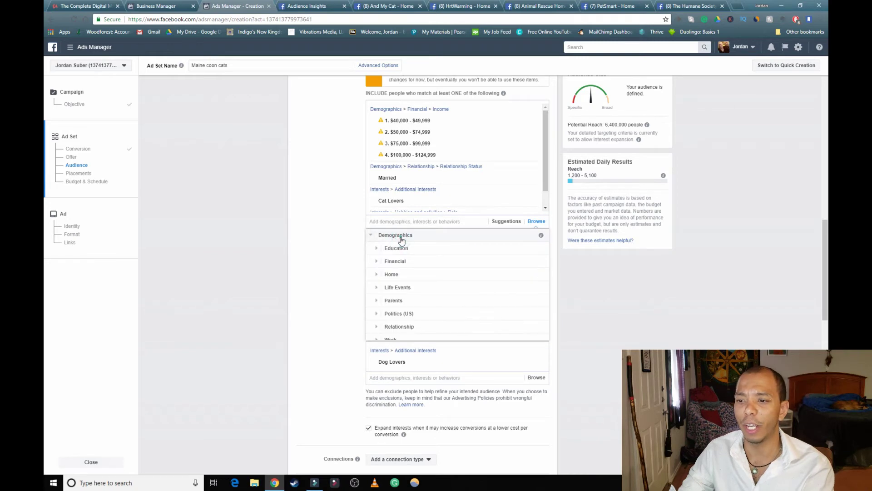
click(405, 251)
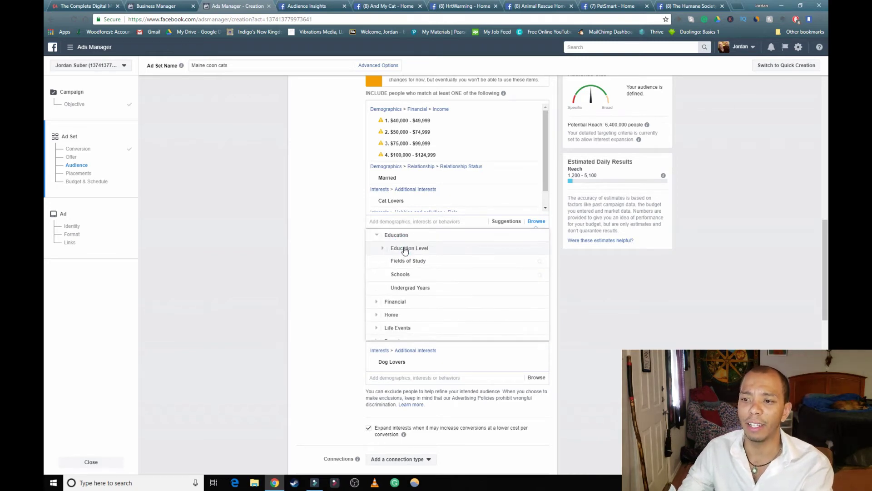
click(405, 248)
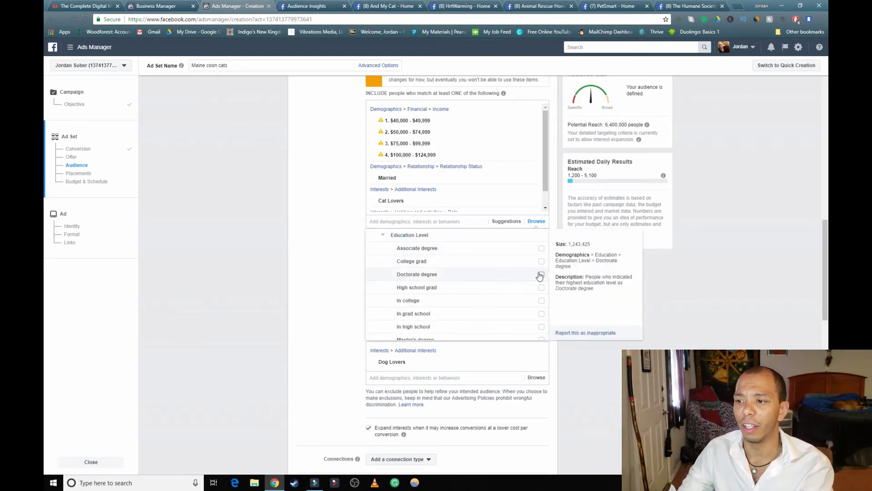
click(542, 249)
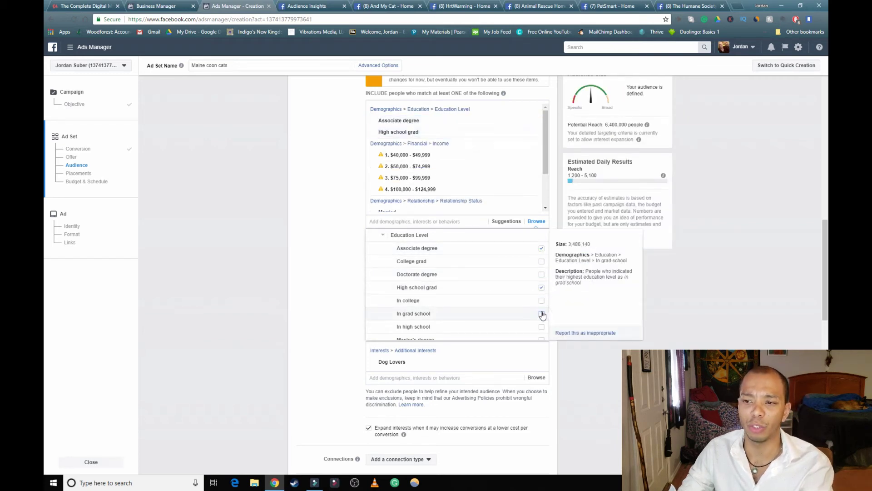
click(542, 314)
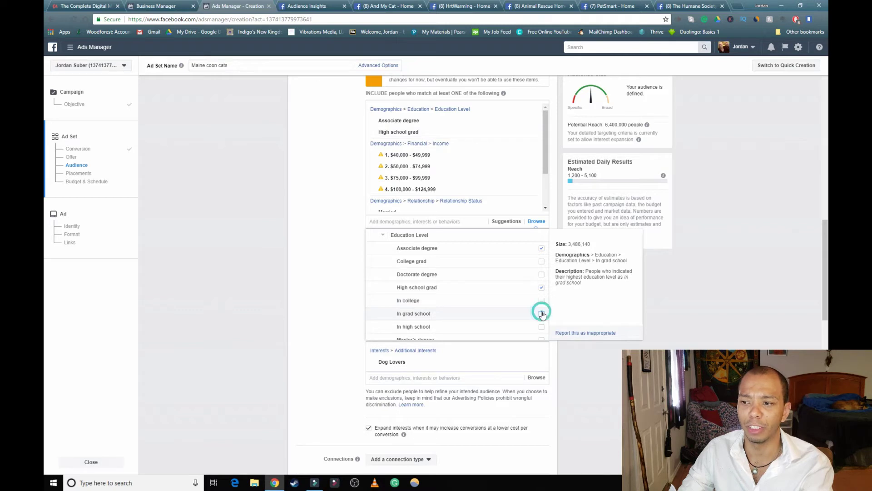
click(542, 263)
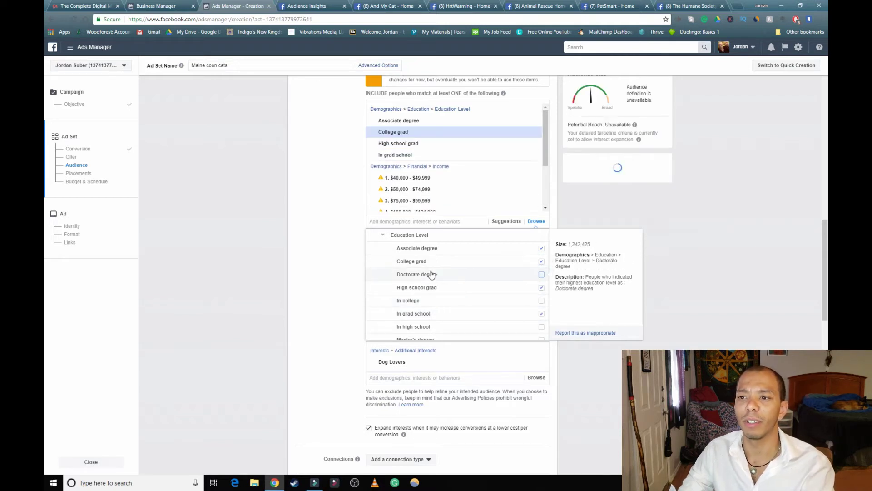
click(285, 265)
Step: Look through the Behaviors categories available for the included detailed targeting
click(536, 222)
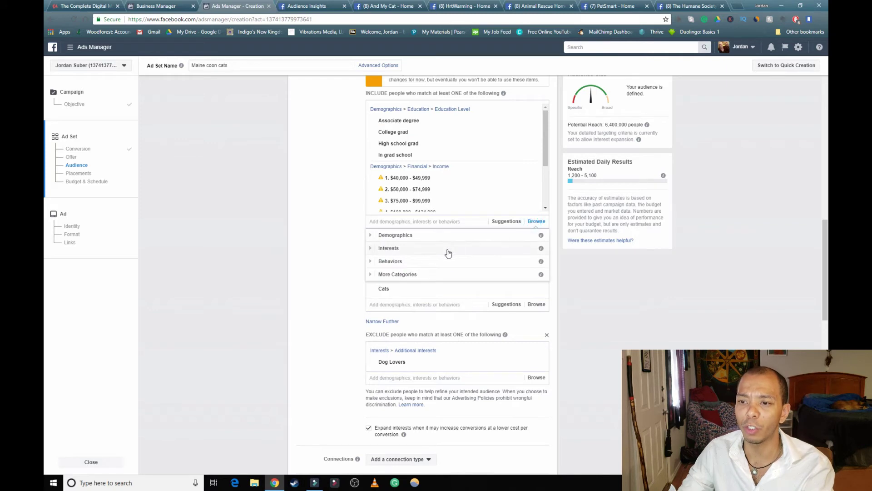
scroll(416, 259, down, 1)
click(390, 236)
scroll(425, 243, down, 1)
scroll(424, 244, down, 5)
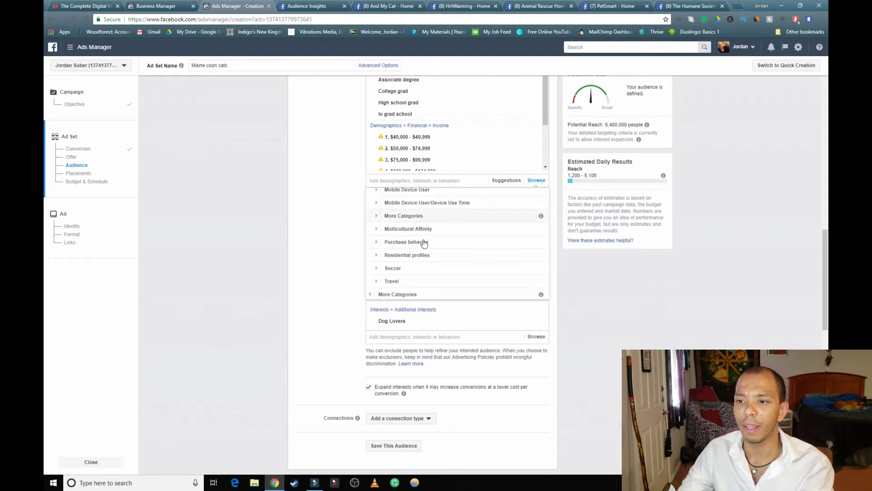
scroll(424, 243, down, 2)
scroll(424, 243, up, 4)
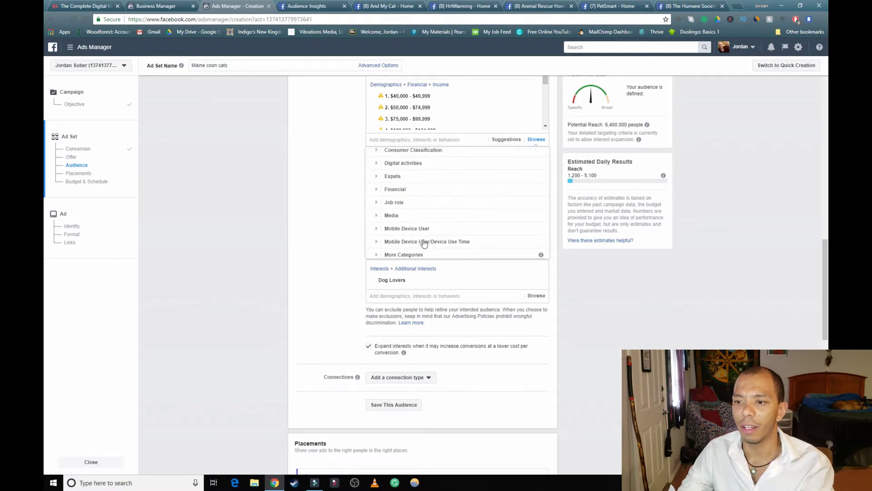
scroll(424, 243, up, 4)
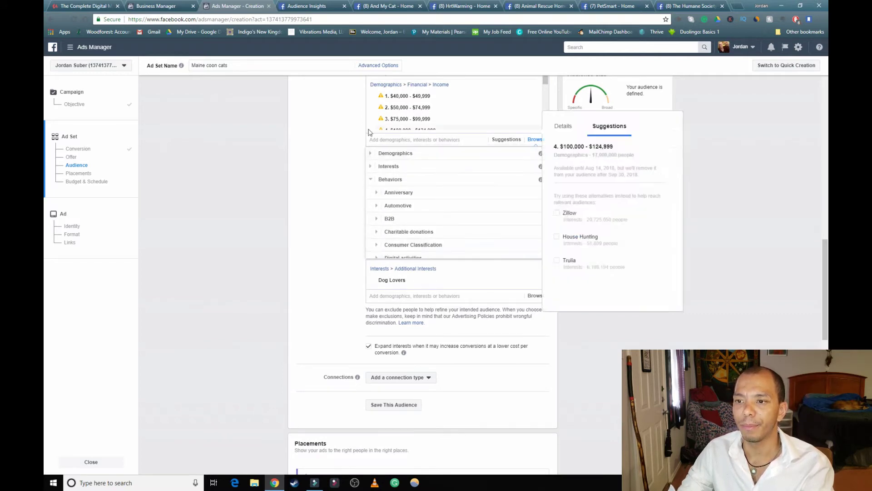
Step: Add the Pet food interest from the Pets group of Hobbies and activities to the included detailed targeting
click(396, 167)
scroll(410, 227, down, 1)
click(411, 191)
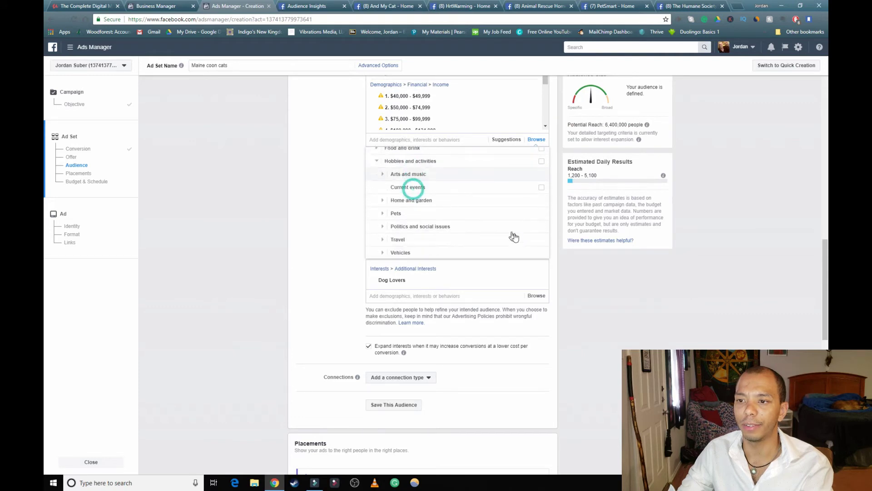
scroll(391, 200, down, 1)
click(400, 165)
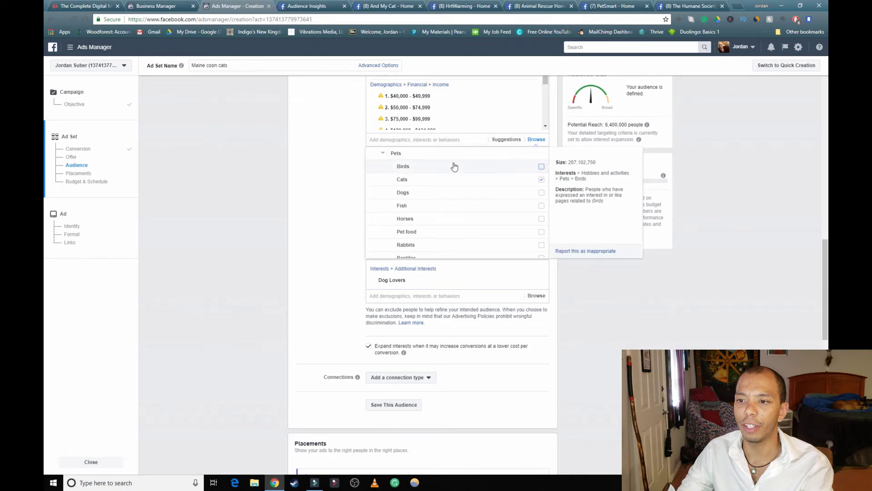
scroll(447, 199, down, 3)
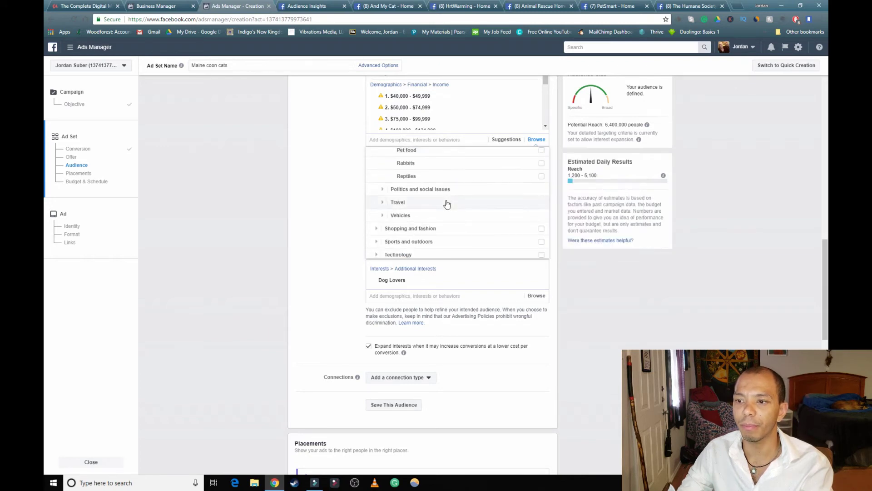
scroll(449, 248, up, 3)
scroll(447, 244, up, 3)
scroll(440, 232, down, 5)
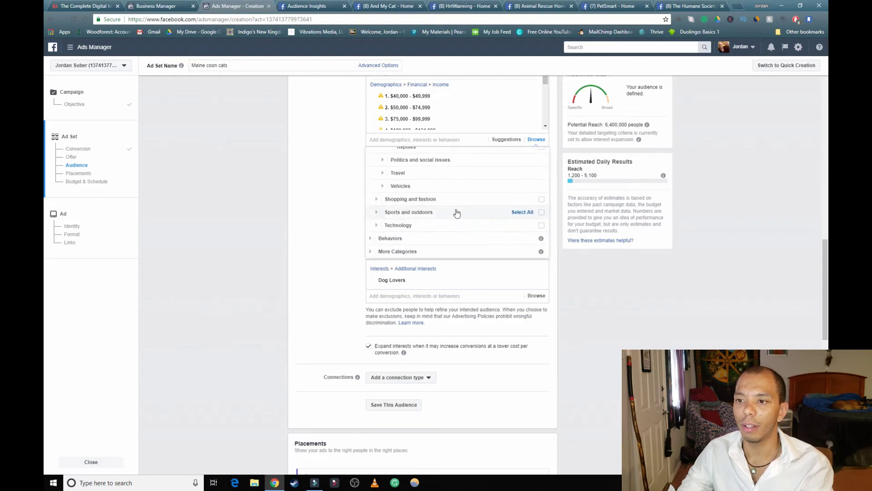
scroll(436, 214, up, 5)
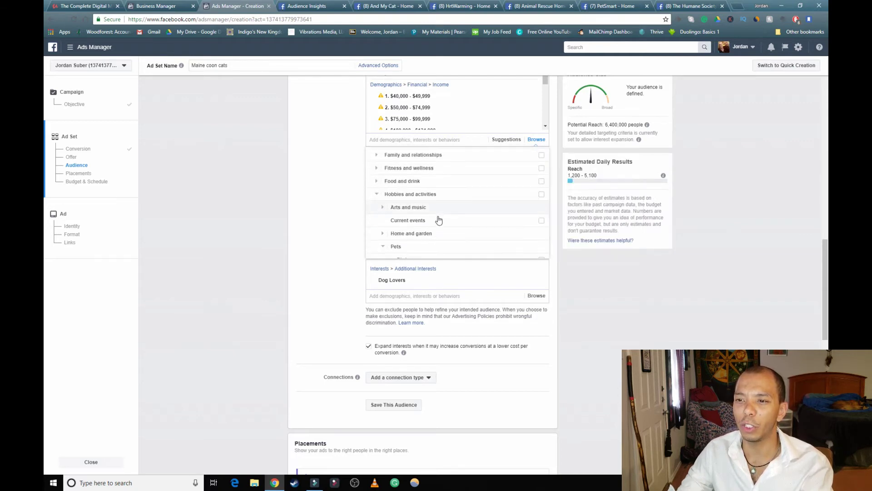
scroll(438, 220, down, 4)
scroll(438, 219, up, 4)
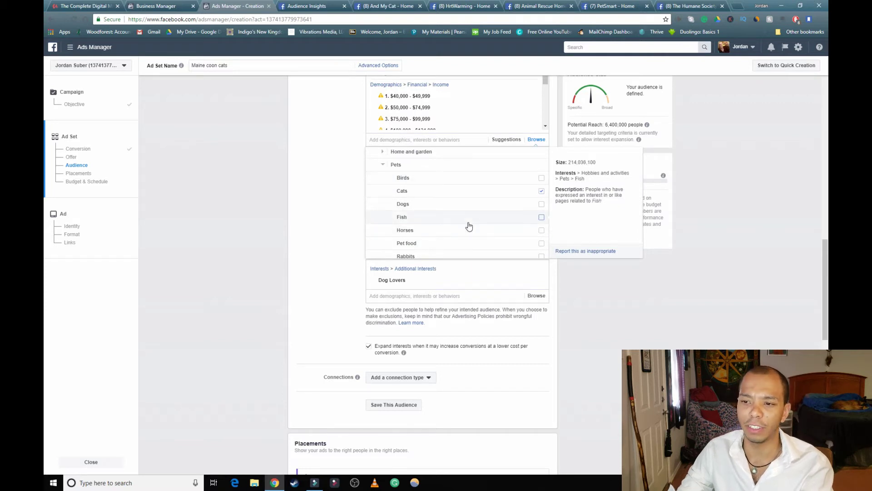
click(496, 248)
click(301, 249)
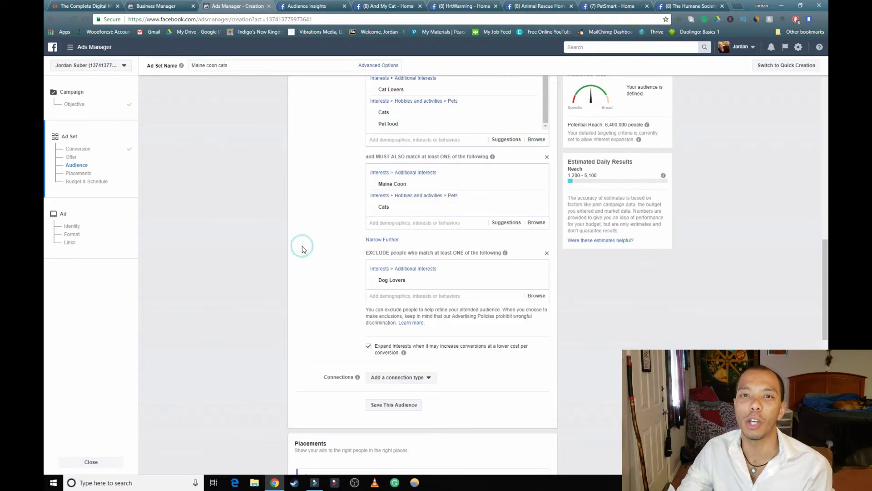
Step: Review the detailed targeting criteria, the potential reach and estimated daily results, and the audience's location, age and gender settings
scroll(304, 250, up, 2)
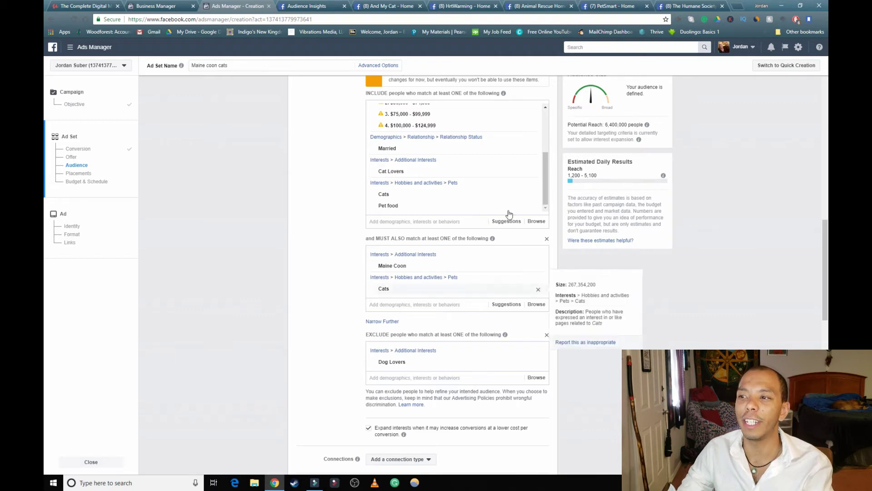
scroll(424, 178, up, 3)
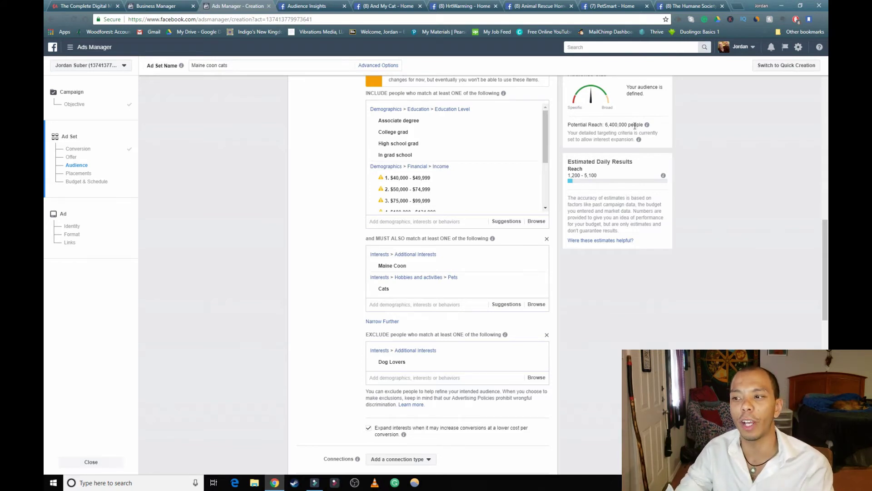
drag(608, 180, 785, 197)
click(785, 197)
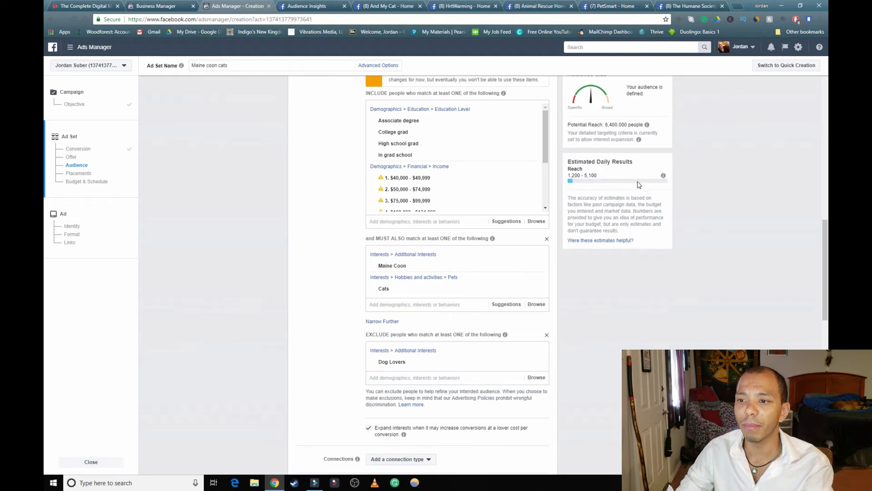
scroll(409, 168, up, 3)
scroll(381, 101, up, 4)
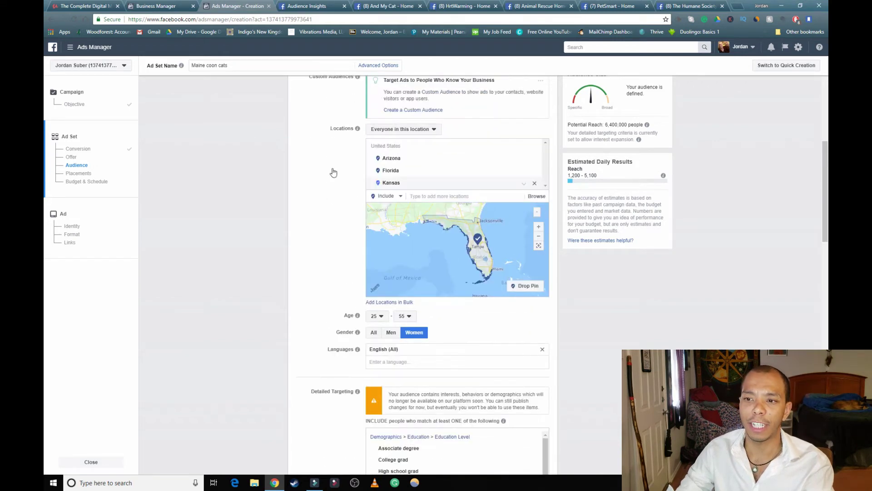
Step: Add a Facebook Pages connection to the audience that excludes people who like your Page
scroll(437, 300, down, 6)
scroll(454, 301, down, 4)
scroll(422, 318, down, 2)
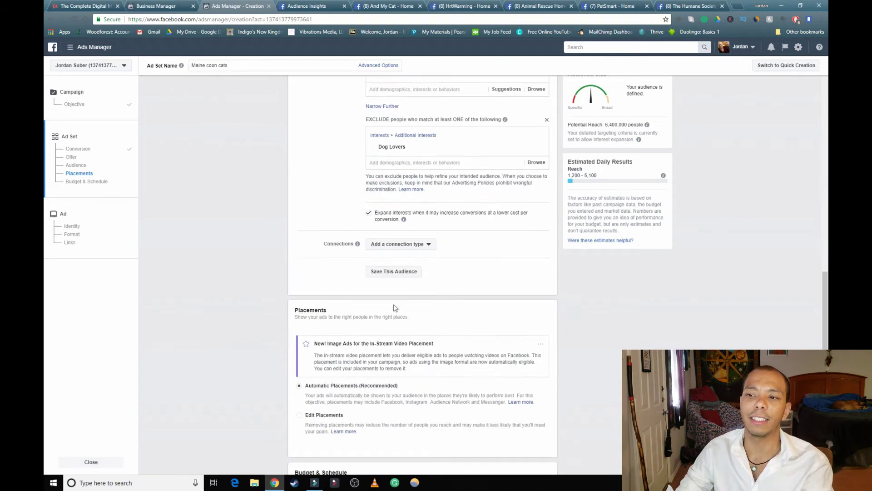
click(425, 214)
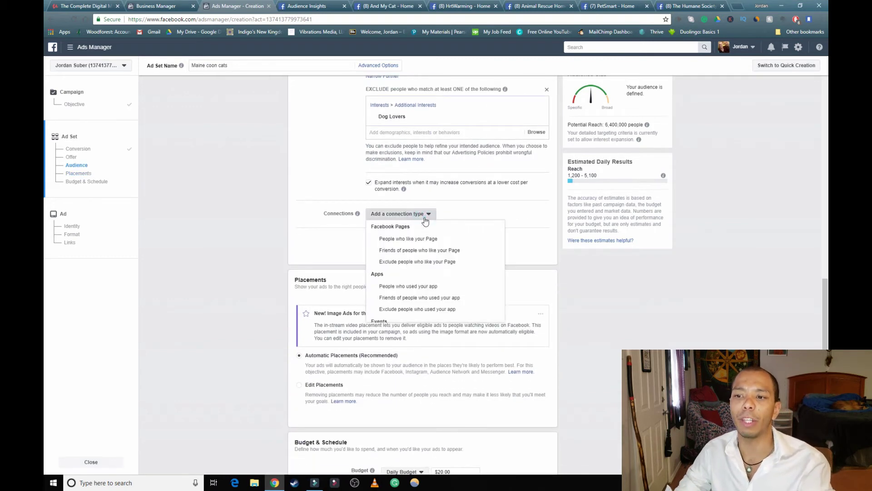
click(451, 262)
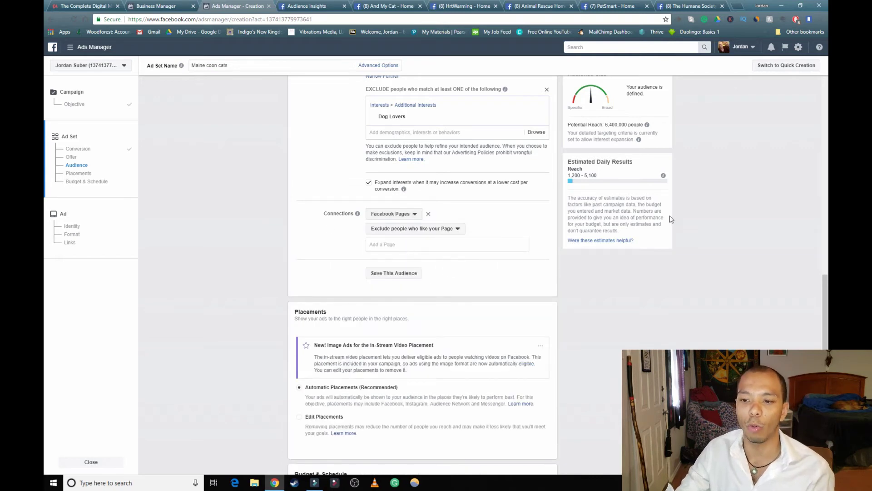
Step: Review the ad set's placements and its budget and schedule settings, including the weekly spending limit
scroll(407, 293, down, 3)
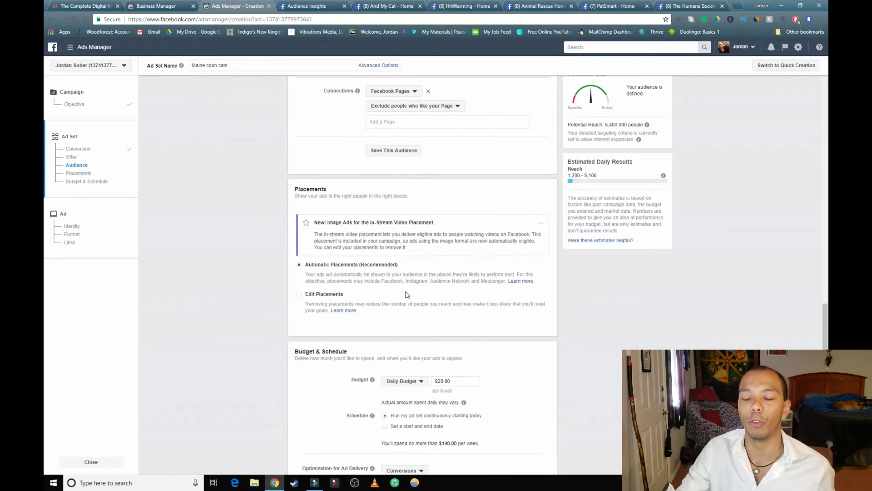
scroll(407, 298, down, 2)
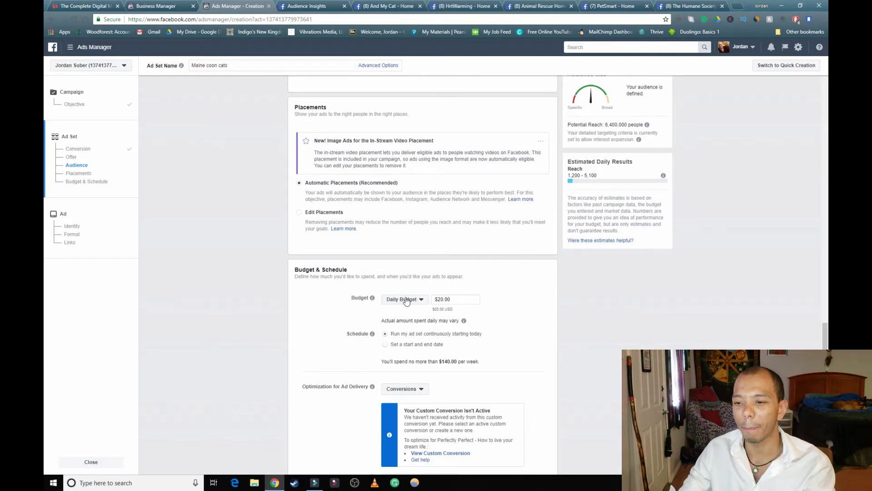
scroll(448, 342, down, 3)
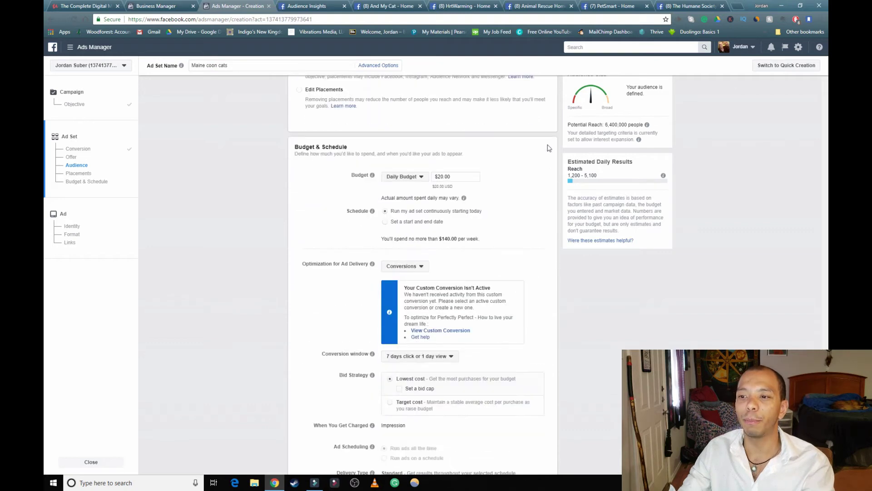
click(471, 177)
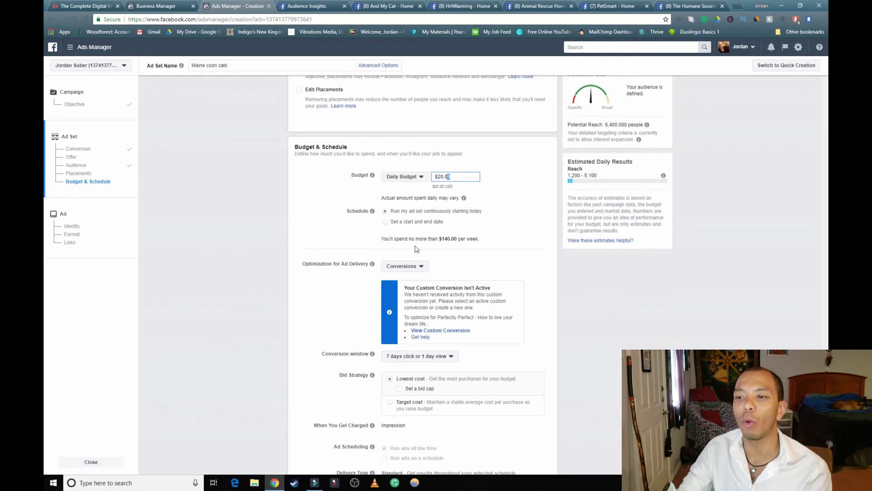
drag(382, 241, 512, 241)
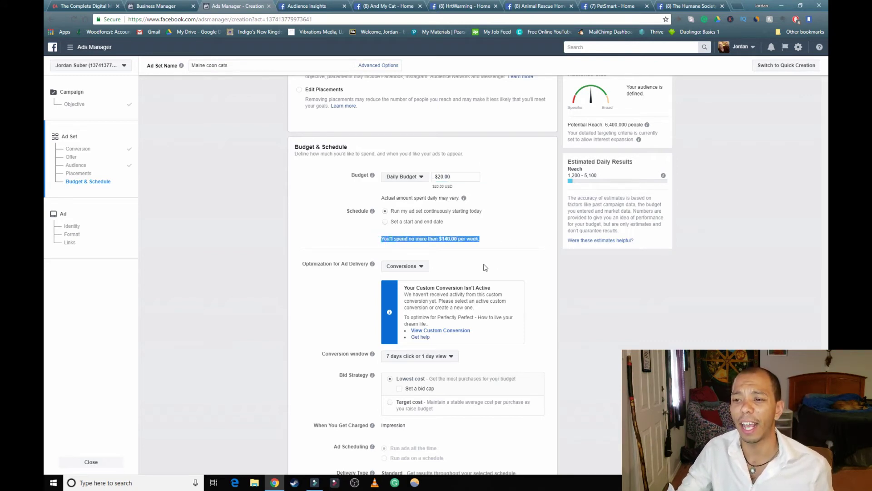
scroll(485, 267, down, 2)
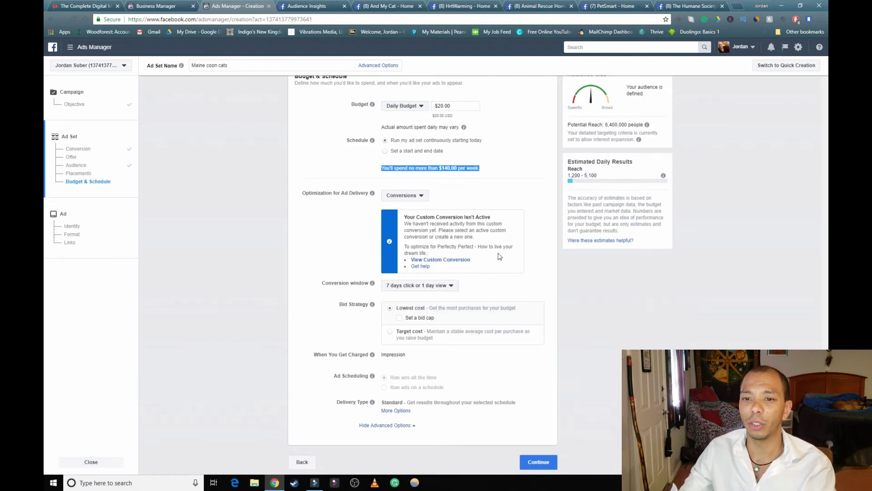
Step: Copy the page name "And My Cat" from its Facebook page for use in the detailed targeting
scroll(431, 386, up, 7)
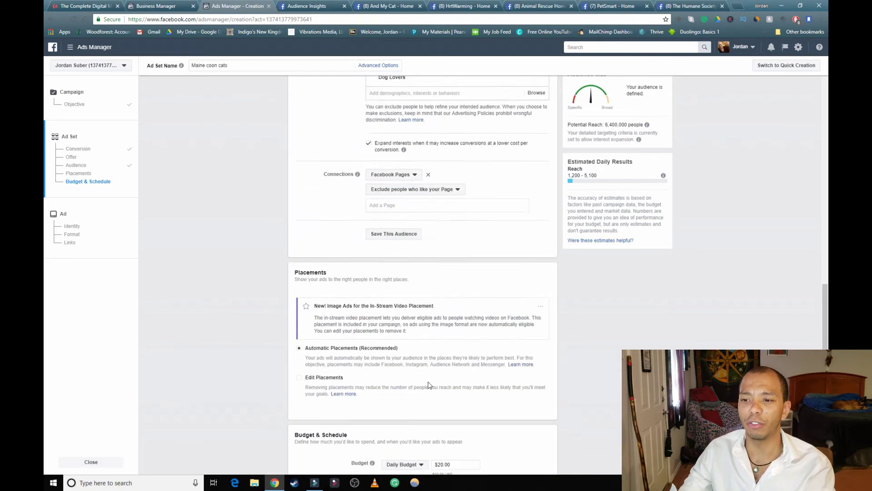
scroll(430, 386, up, 6)
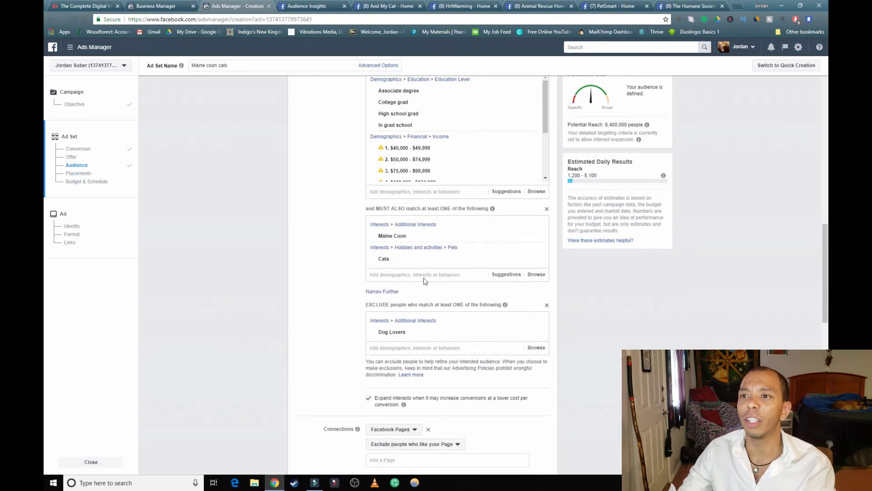
click(390, 7)
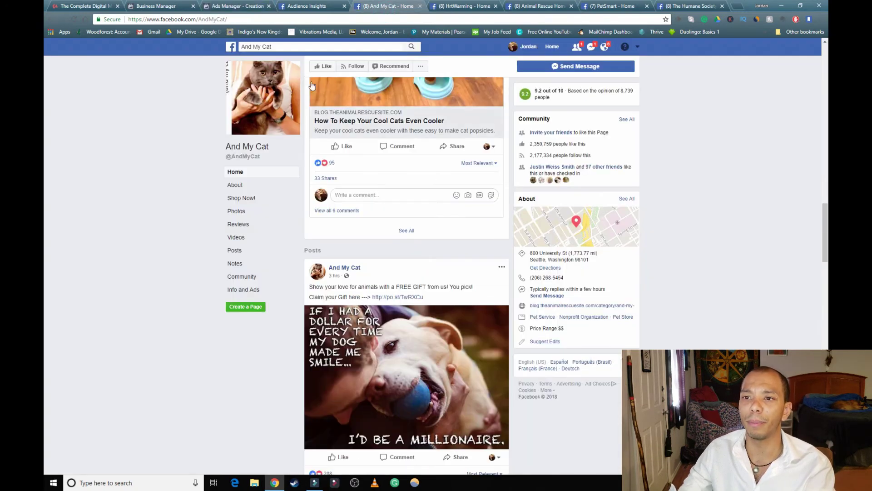
scroll(380, 160, up, 15)
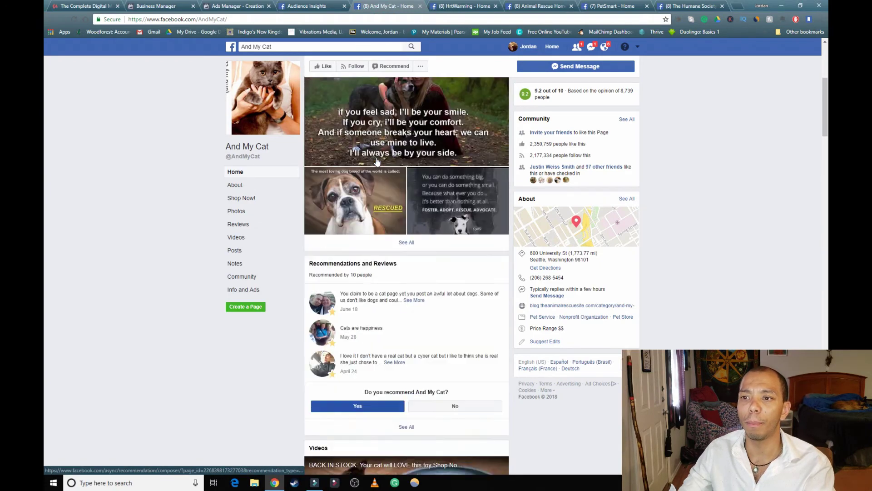
scroll(377, 161, up, 5)
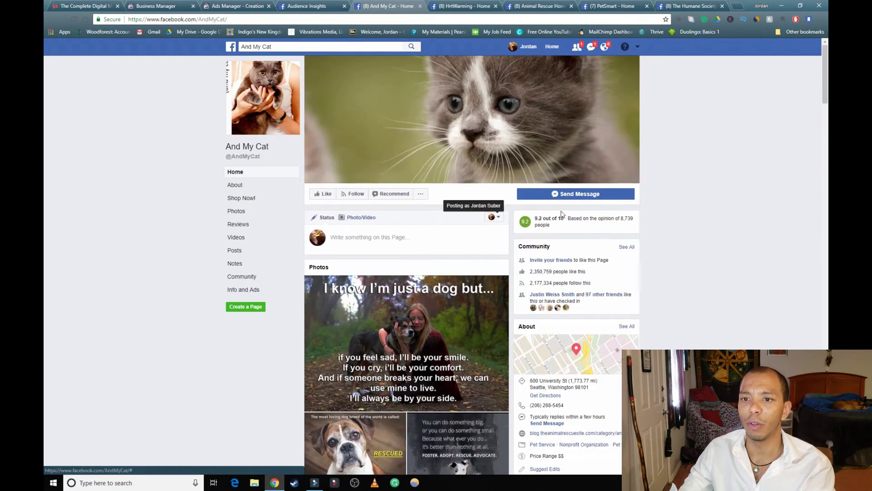
mouse_move(220, 147)
mouse_down()
mouse_move(280, 146)
mouse_move(229, 146)
mouse_up()
right_click(244, 145)
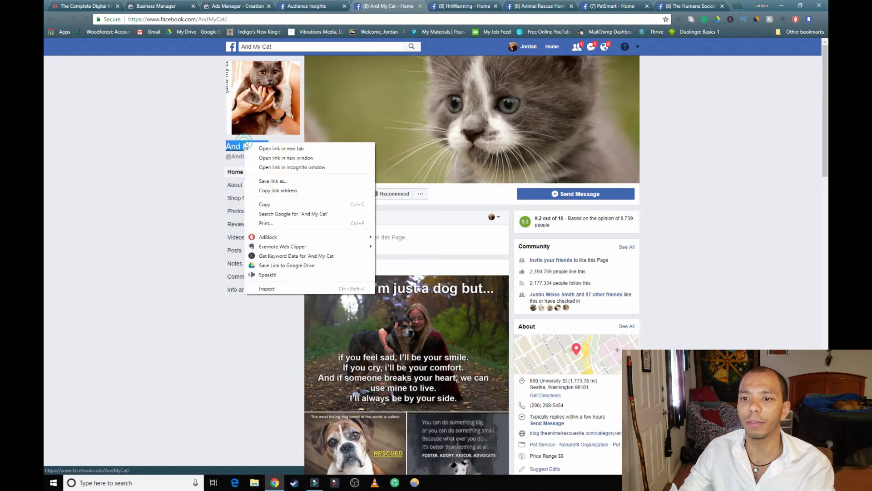
click(264, 205)
Step: Try to find "And My Cat" as an interest for the first included group of the ad set's detailed targeting
click(306, 6)
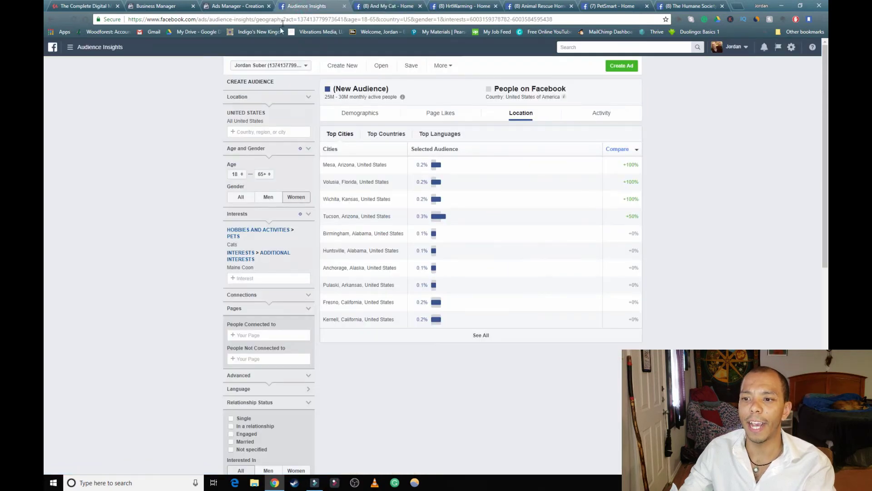
click(246, 7)
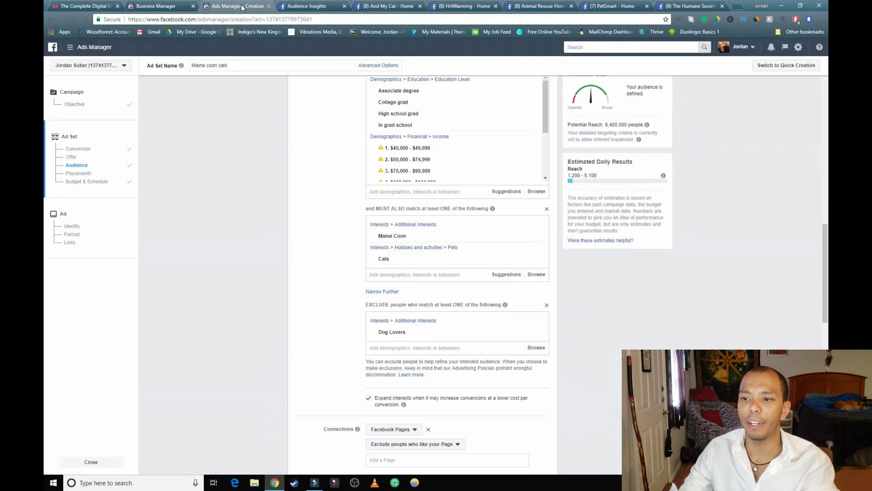
right_click(417, 273)
right_click(399, 191)
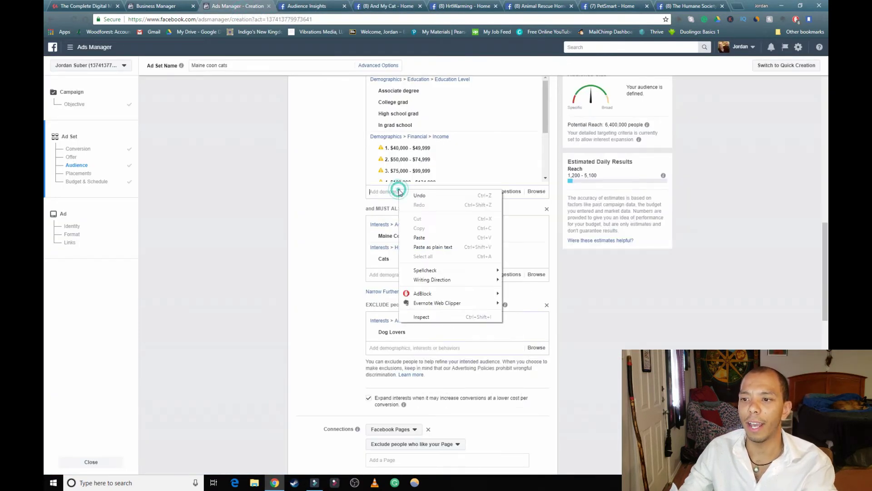
click(434, 237)
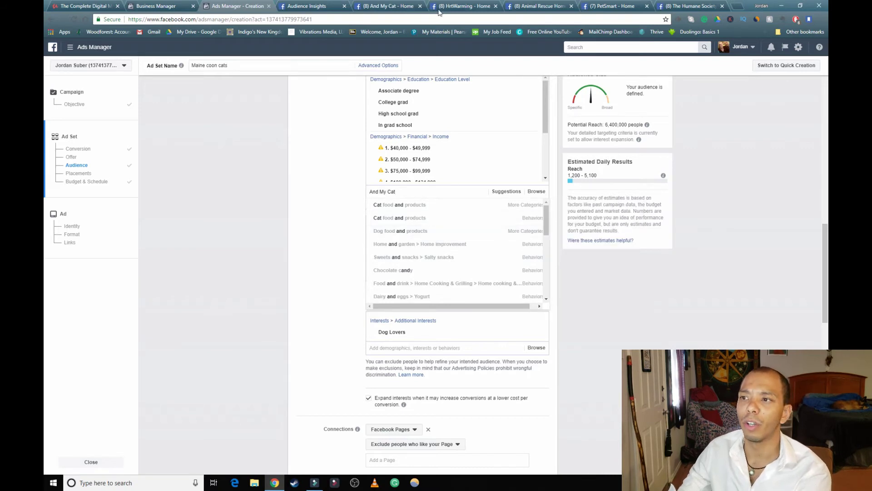
Step: Copy the page name "Animal Rescue Home" from its Facebook page
click(527, 6)
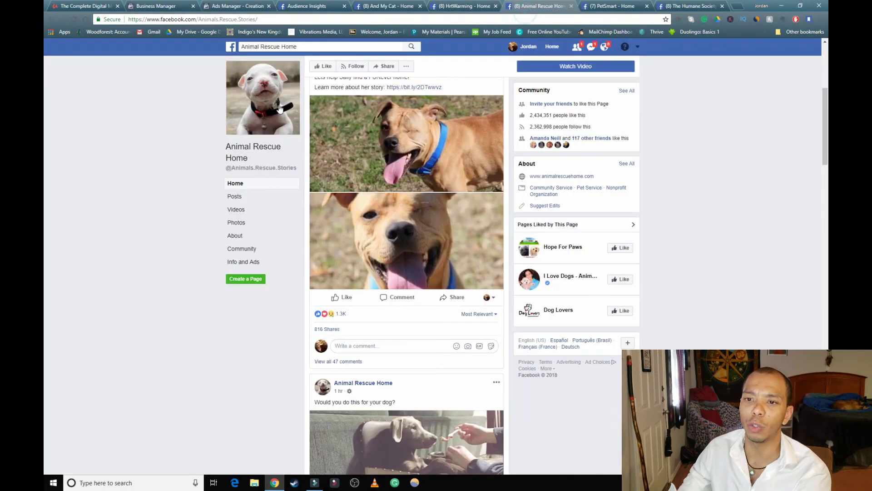
mouse_move(220, 142)
mouse_down()
mouse_move(267, 156)
mouse_move(227, 146)
mouse_up()
click(265, 157)
right_click(233, 151)
click(267, 208)
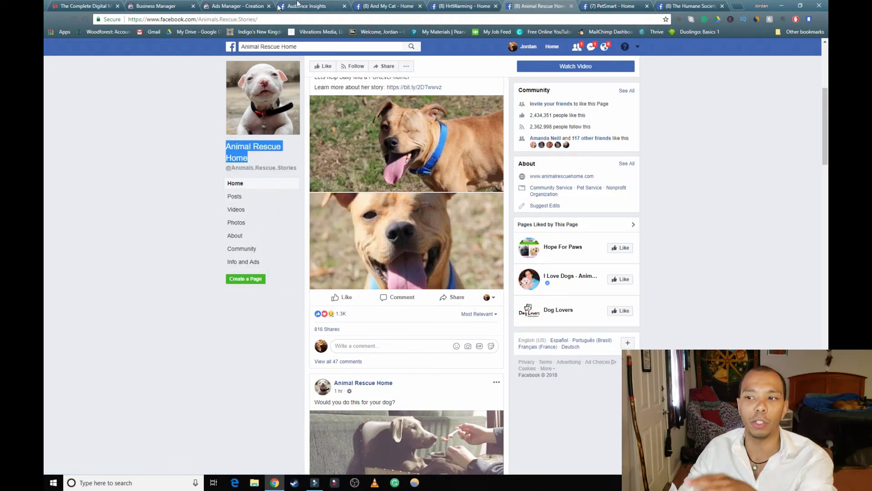
Step: Replace the search text in the first included targeting group with the copied name and add the Animal Rescue Home interest
click(241, 6)
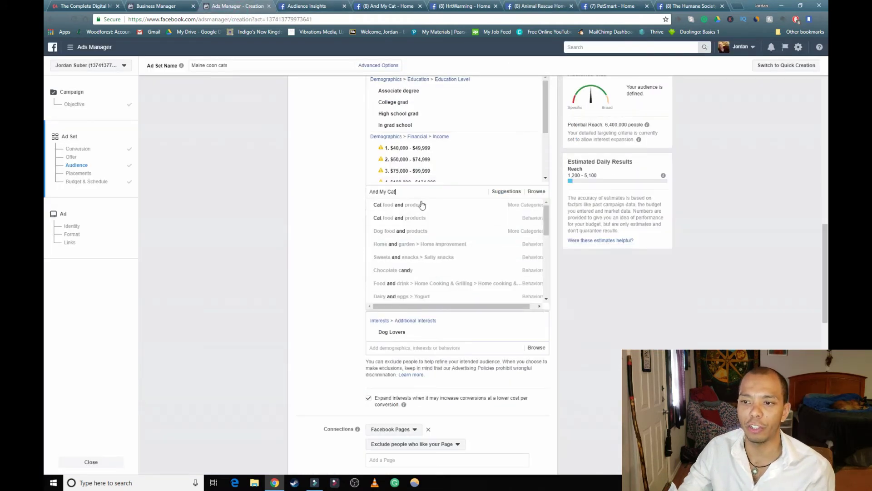
key(ctrl+a)
key(BackSpace)
right_click(383, 192)
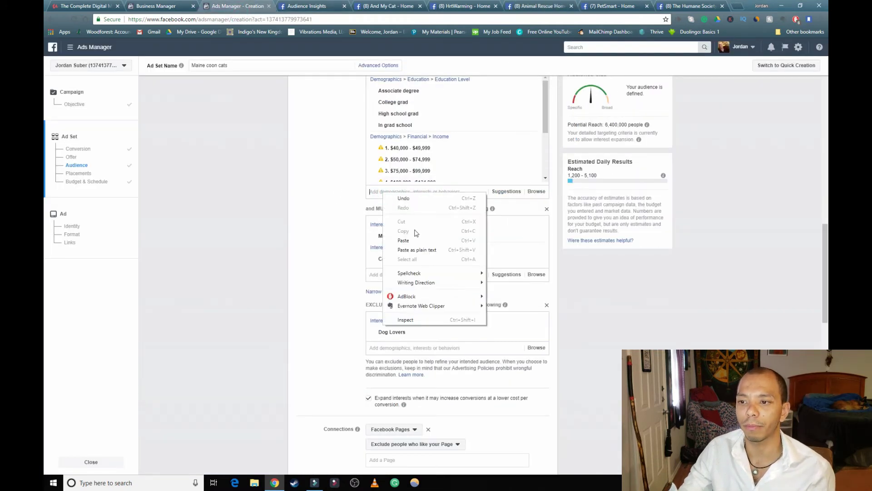
click(416, 242)
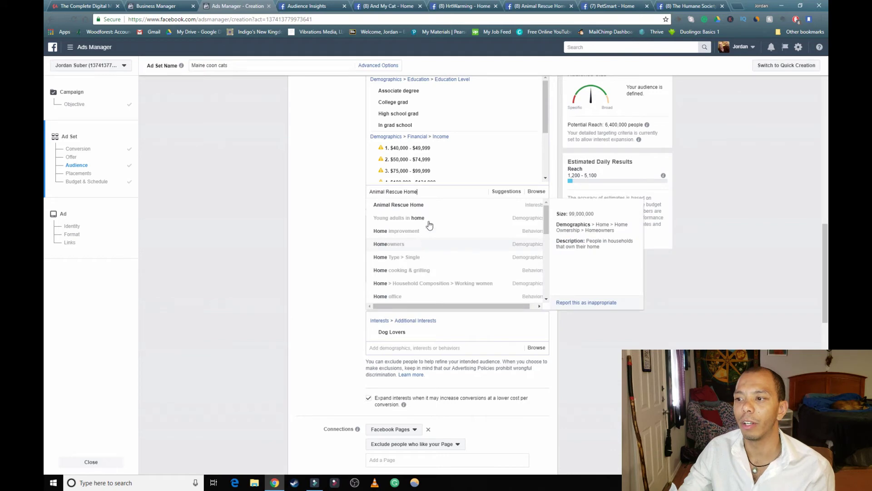
click(506, 208)
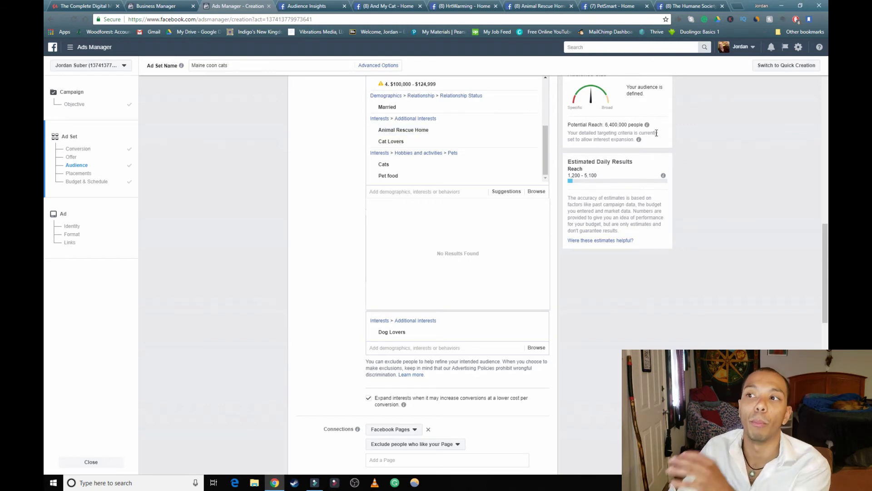
Step: Copy the page name "The Humane Society of the United States" from its Facebook page
click(604, 6)
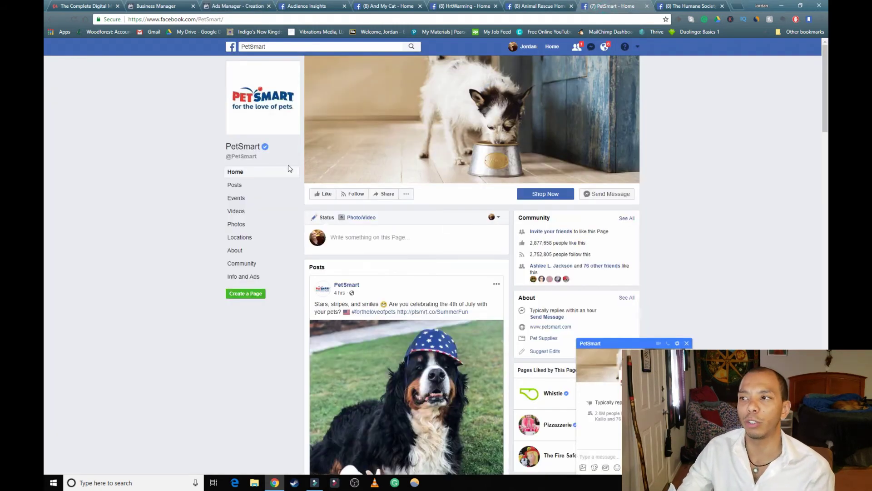
key(ctrl+Tab)
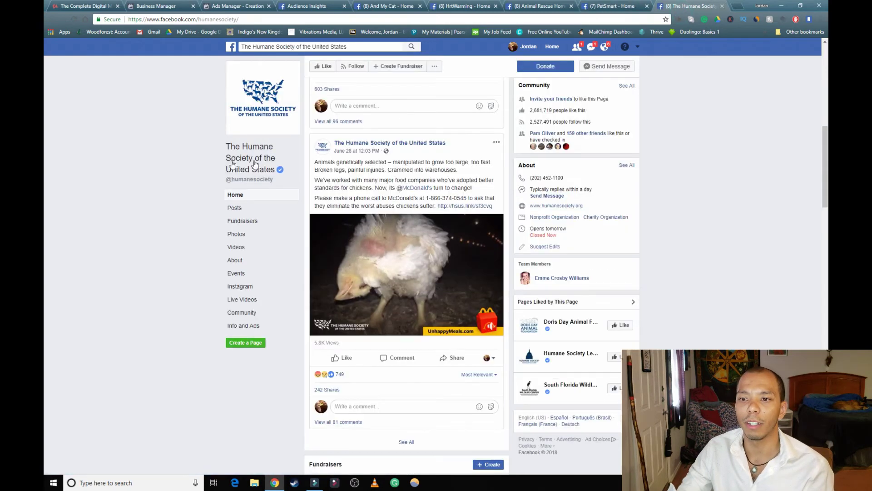
drag(276, 170, 231, 156)
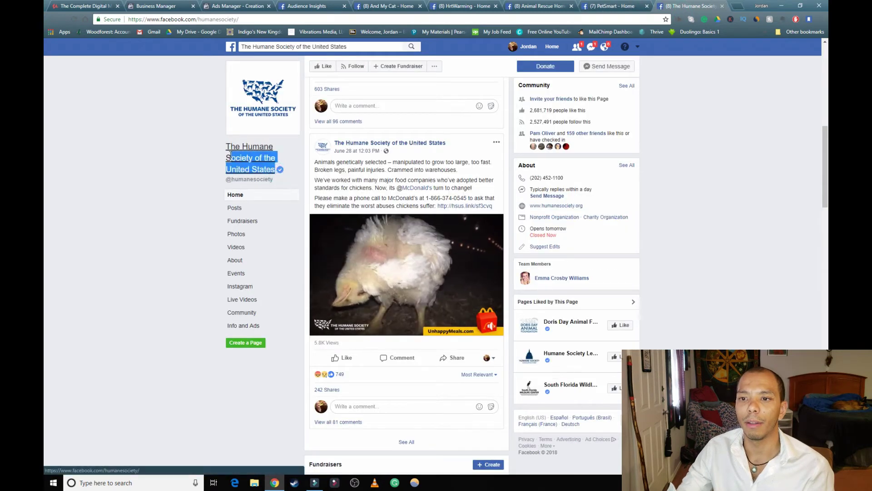
click(274, 162)
mouse_move(278, 173)
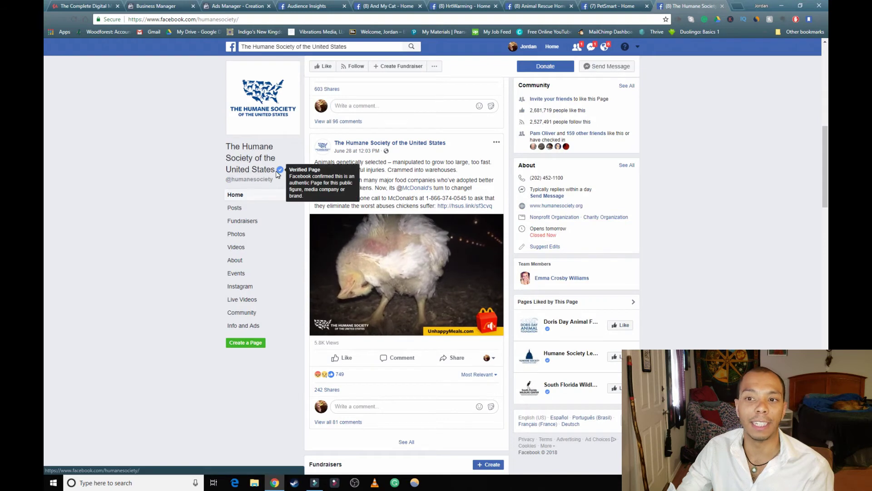
drag(276, 171, 230, 146)
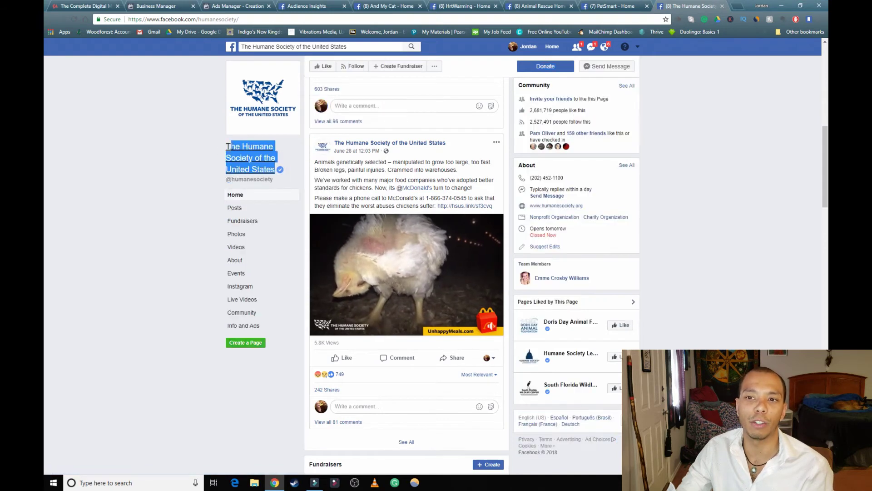
right_click(246, 151)
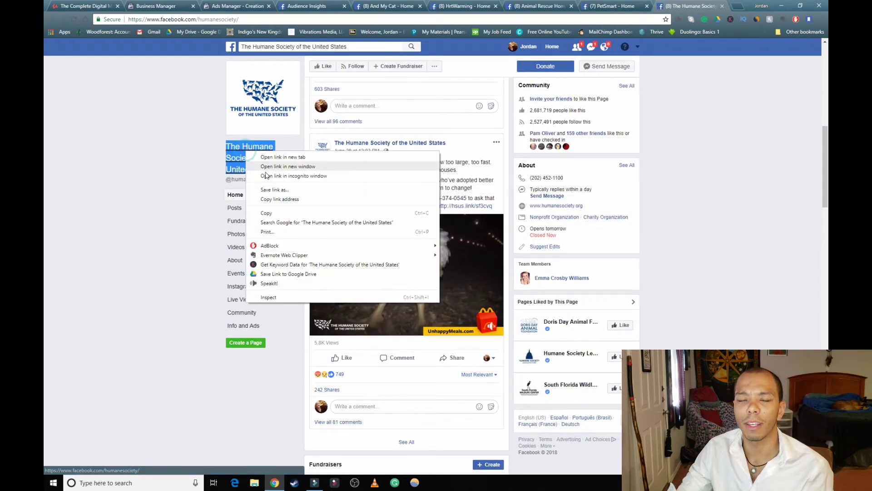
click(274, 214)
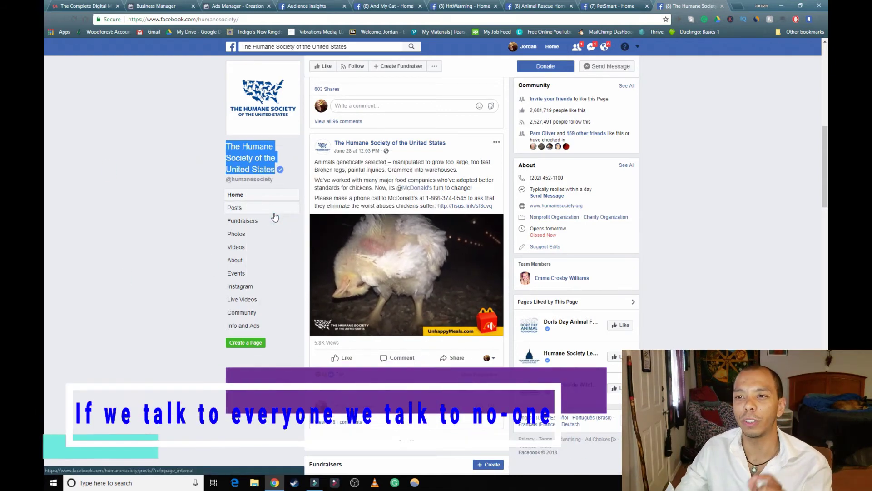
Step: Add the copied "The Humane Society of the United States" and PetSmart as interests in the first included group of the ad set's detailed targeting
click(302, 6)
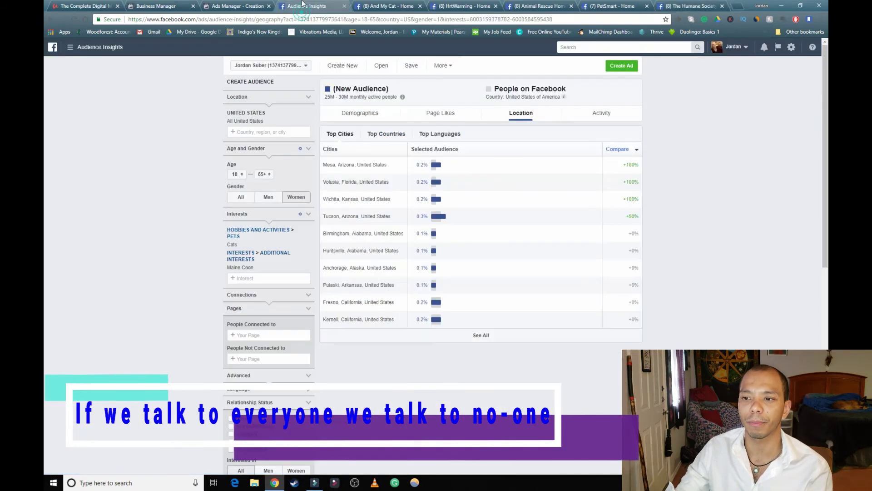
click(229, 6)
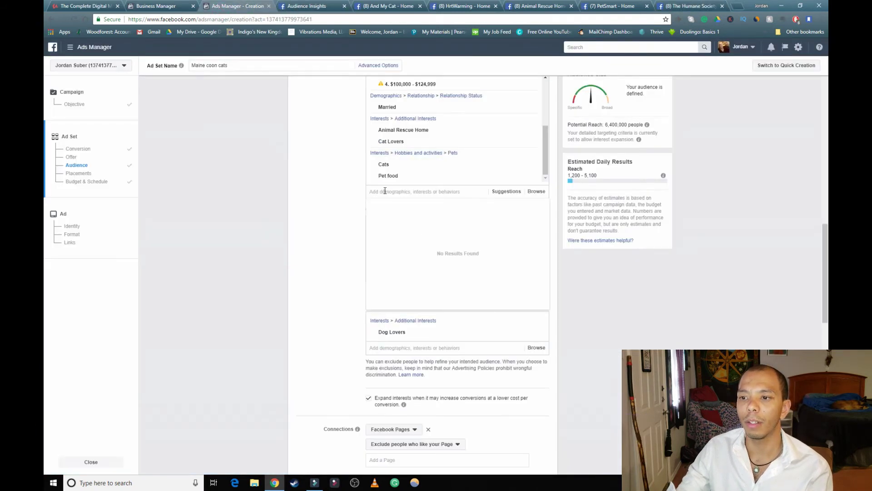
right_click(385, 191)
click(414, 236)
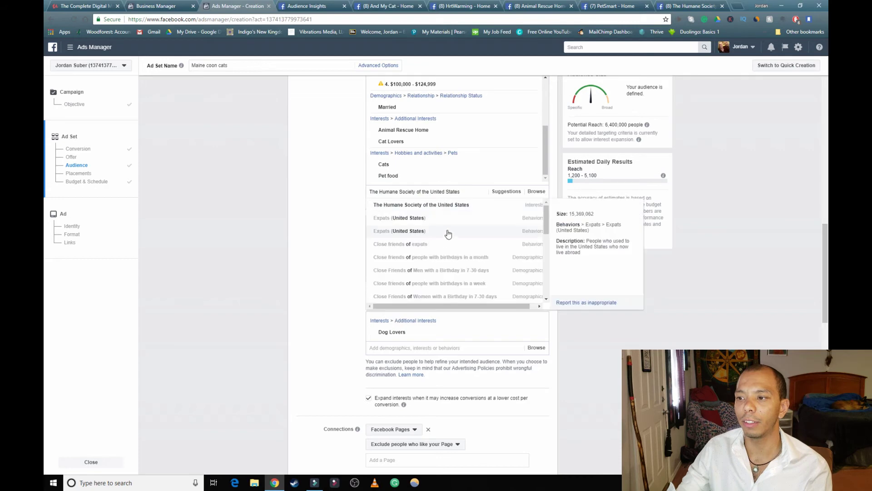
click(455, 205)
text(petsmart)
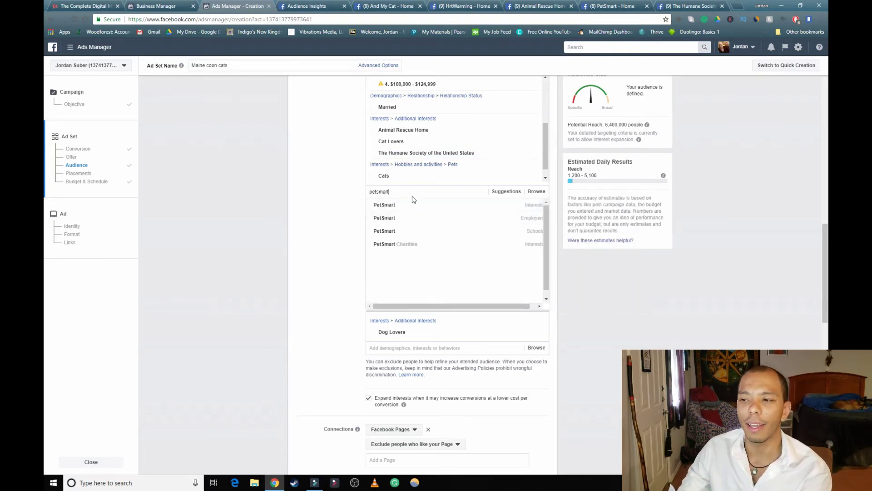
click(530, 207)
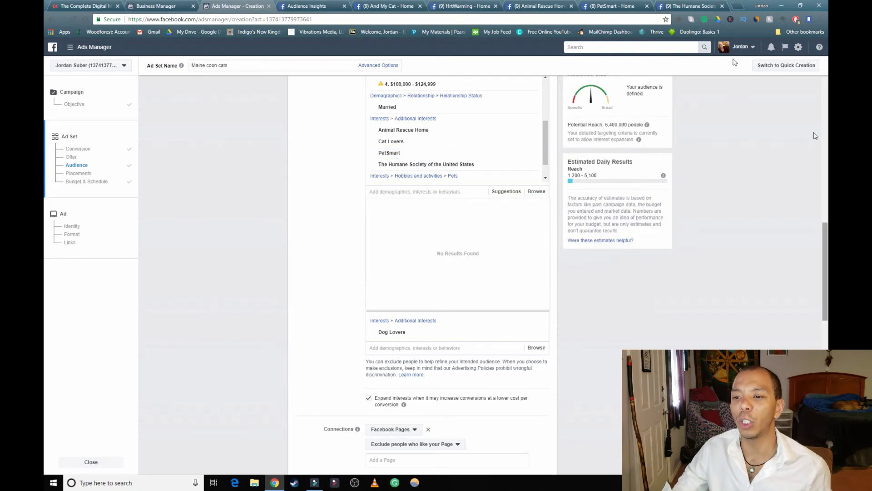
Step: Review the ad set's audience, placements, and budget and schedule settings
scroll(522, 246, up, 5)
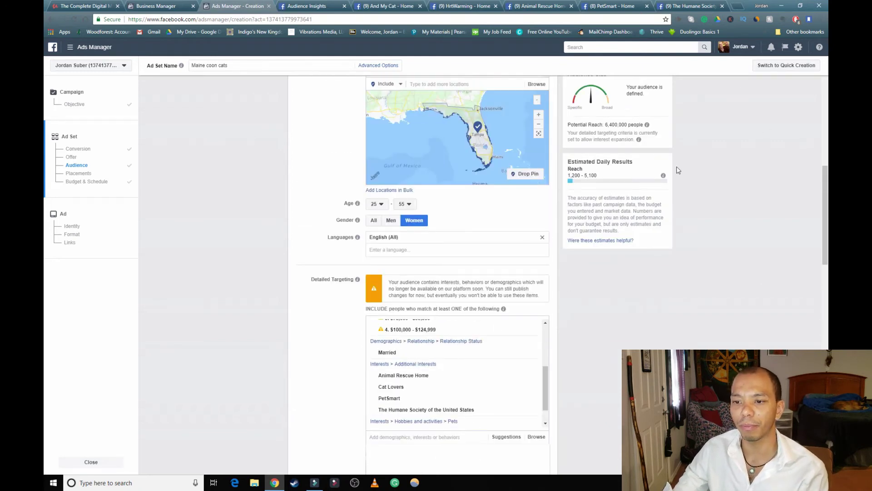
scroll(357, 237, up, 4)
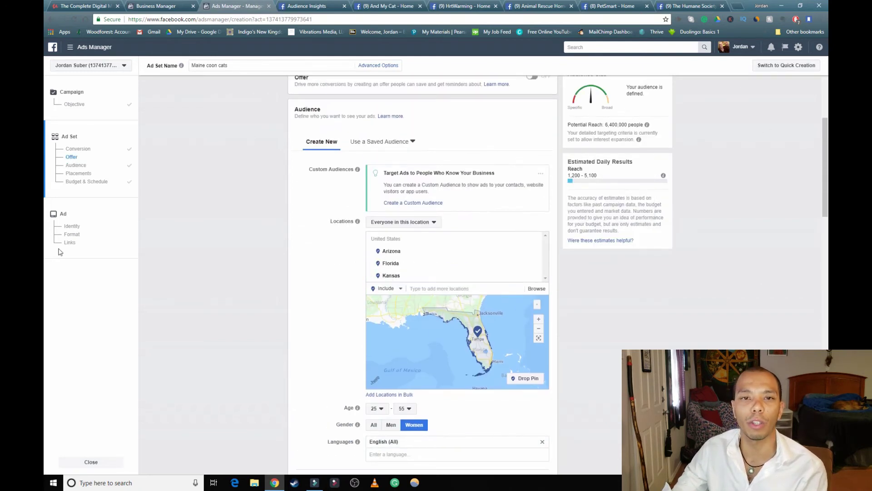
scroll(388, 214, up, 5)
scroll(391, 218, down, 13)
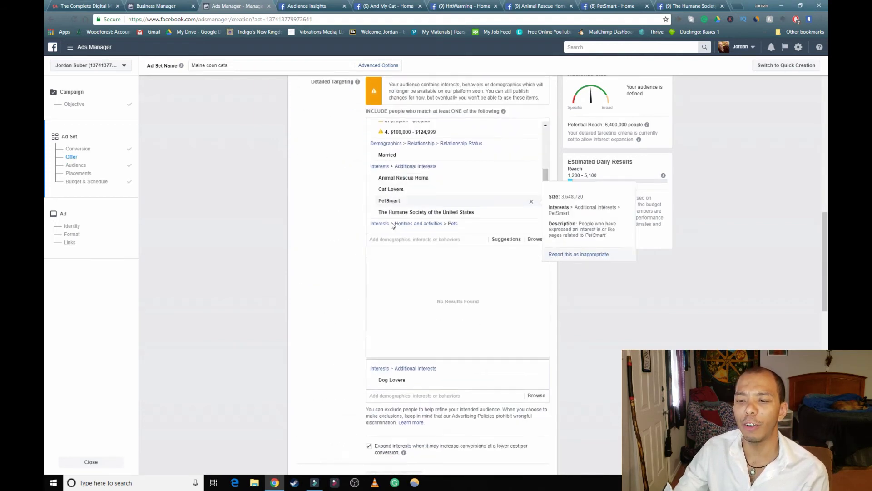
scroll(393, 225, down, 15)
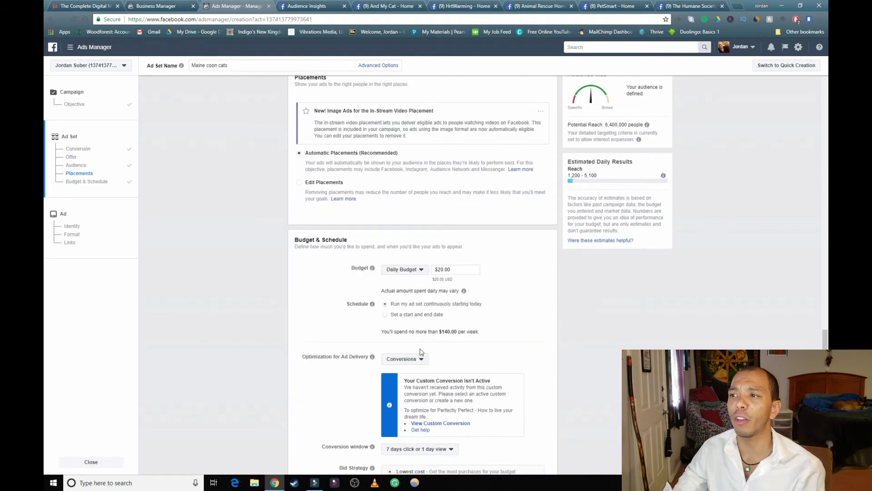
scroll(400, 341, down, 4)
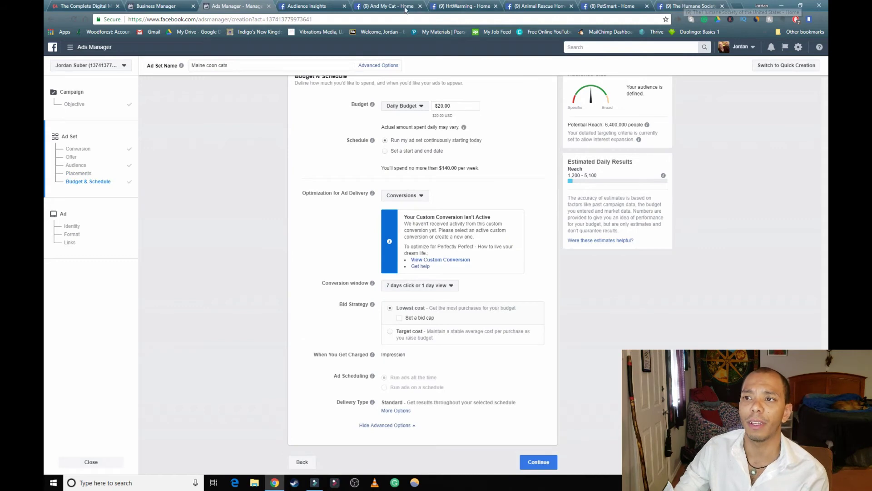
Step: Close the five Facebook page tabs from And My Cat through The Humane Society of the United States
click(420, 6)
click(421, 6)
click(421, 7)
click(420, 7)
click(420, 7)
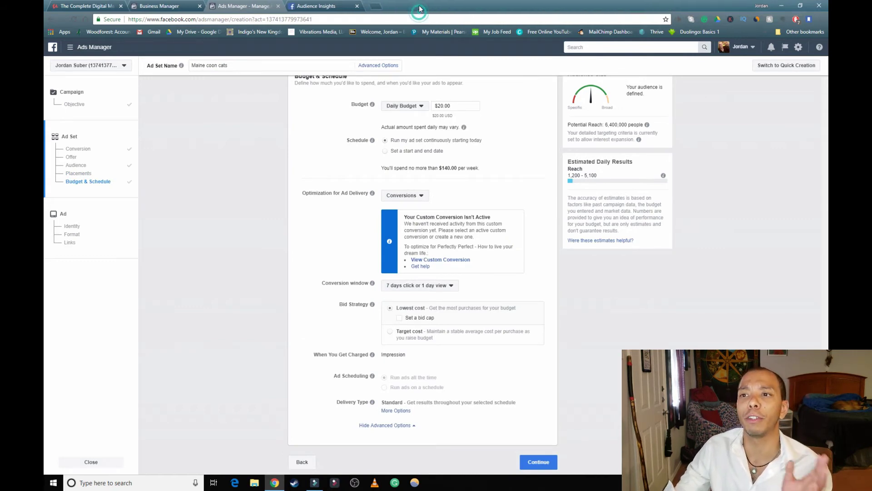
Step: Search Google for "cat toys" in a new browser tab
click(373, 6)
click(413, 162)
text(ca)
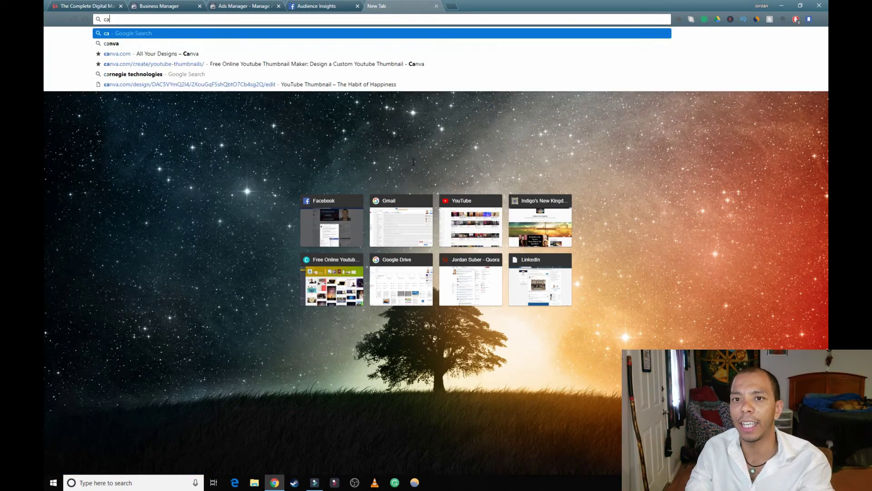
text(t toys)
key(Return)
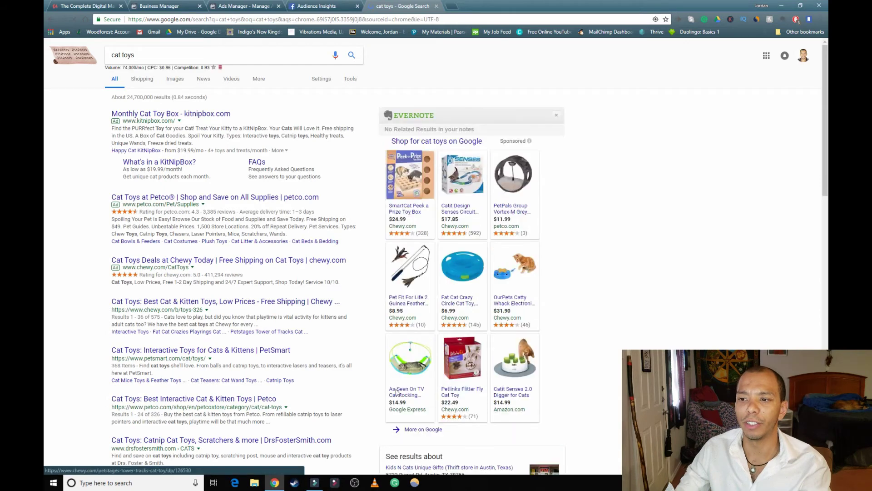
Step: Examine the search volume, result count and related keywords for the cat toys search
scroll(484, 195, down, 2)
scroll(136, 109, up, 2)
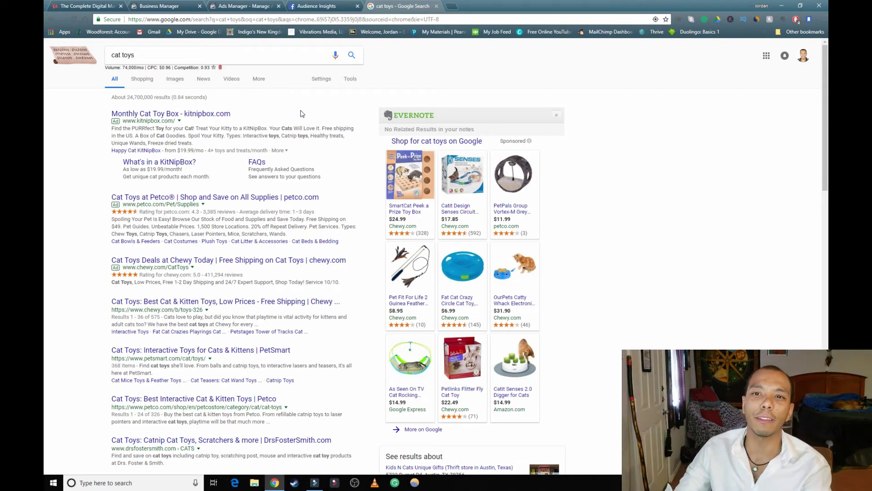
drag(124, 68, 146, 68)
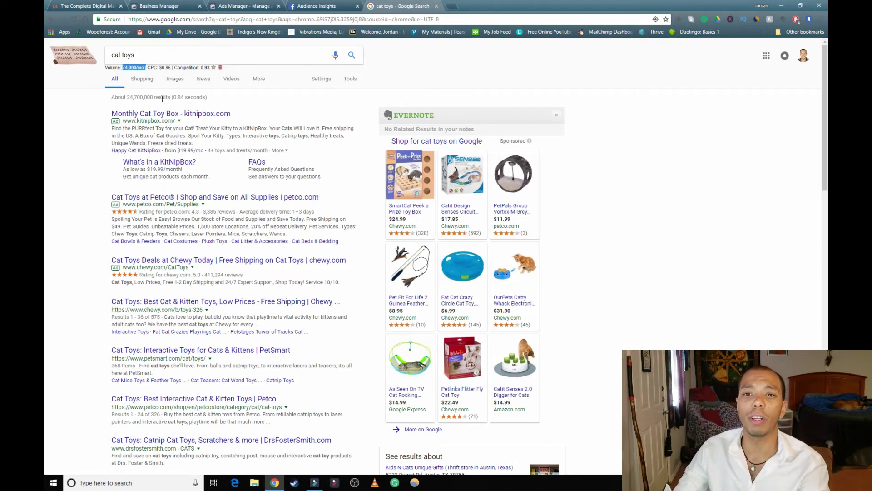
drag(109, 97, 210, 100)
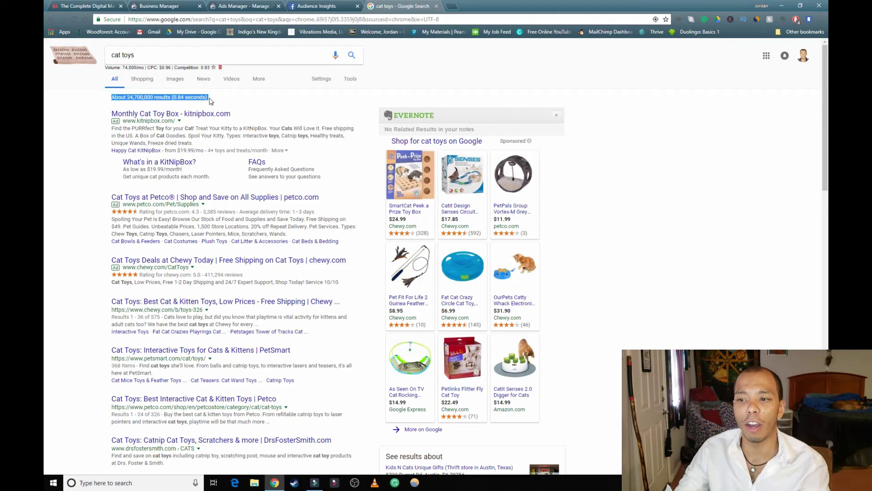
click(613, 267)
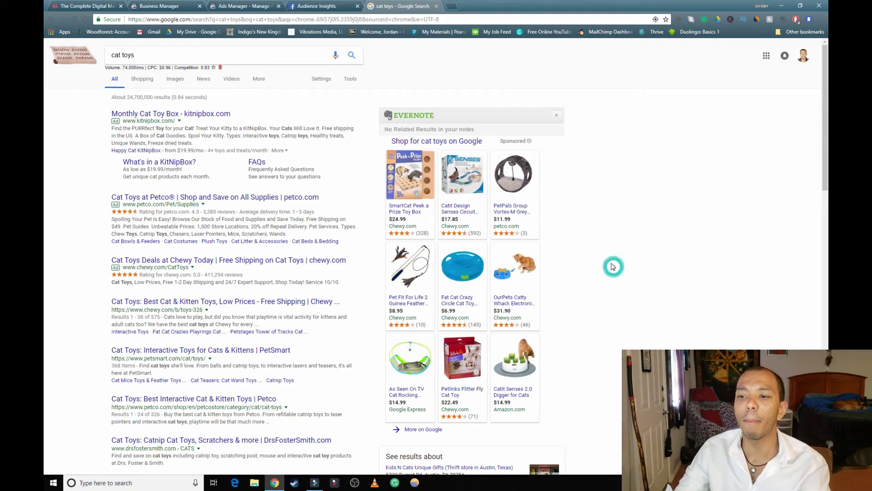
scroll(611, 259, down, 7)
scroll(666, 211, down, 2)
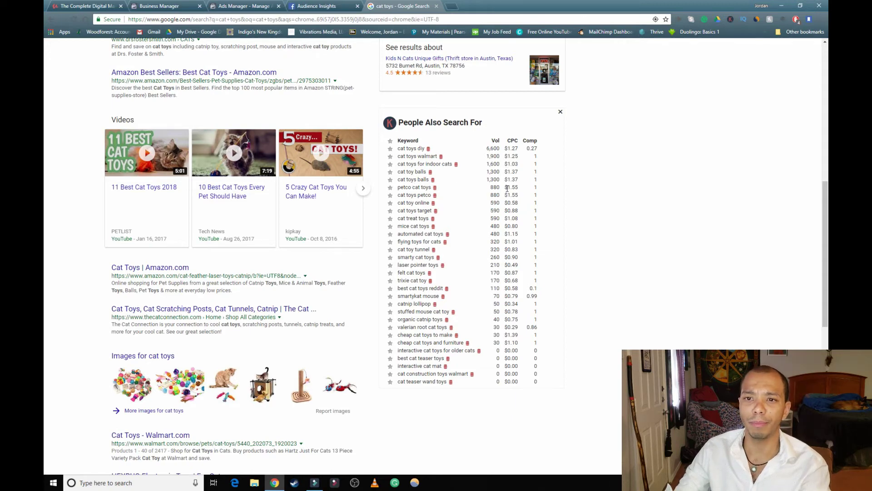
Step: Refine the Google search to "cat toys ball" and copy the search phrase
scroll(58, 136, up, 9)
click(187, 59)
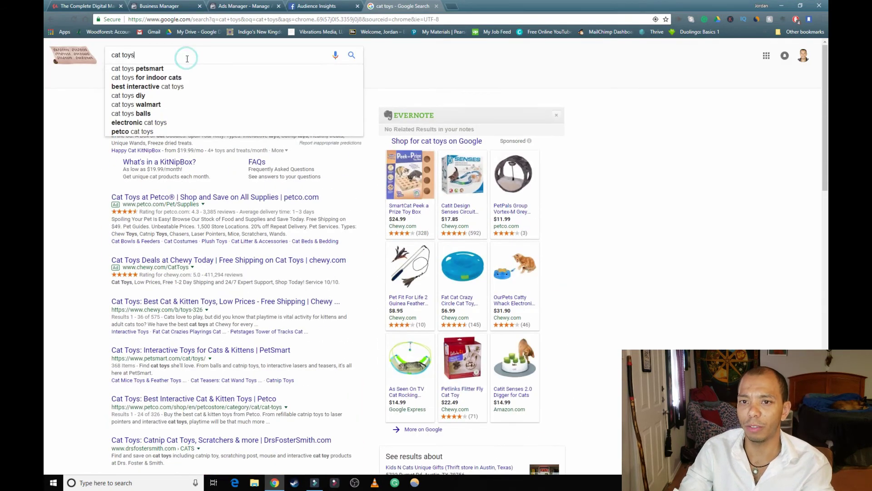
text(ball)
key(Return)
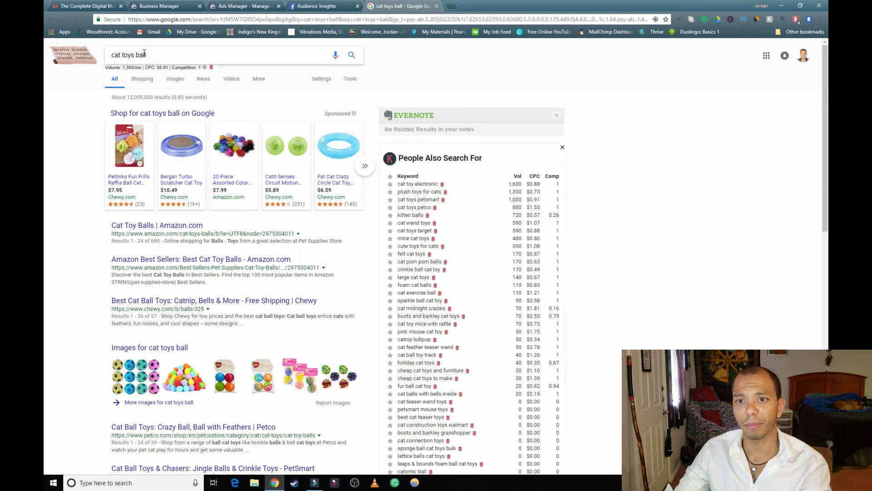
triple_click(160, 55)
right_click(128, 55)
click(149, 71)
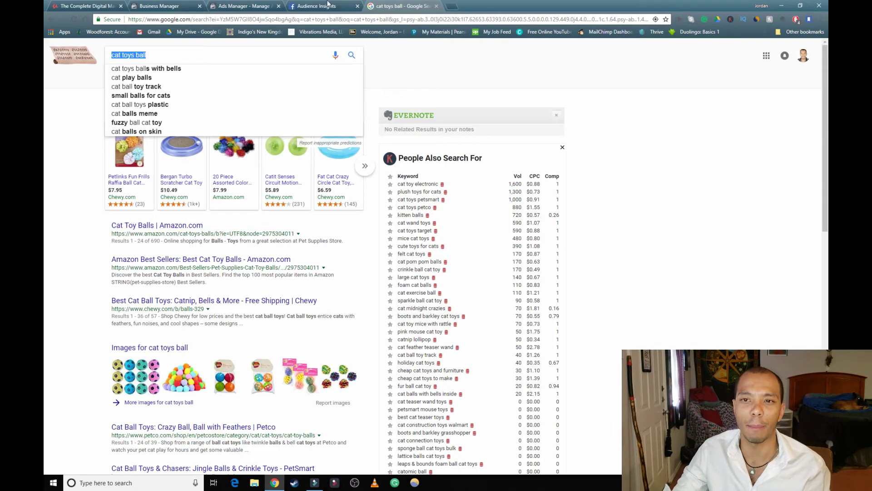
Step: Search the ad set's first included targeting group for the copied phrase and add the Toys purchase behavior
click(189, 6)
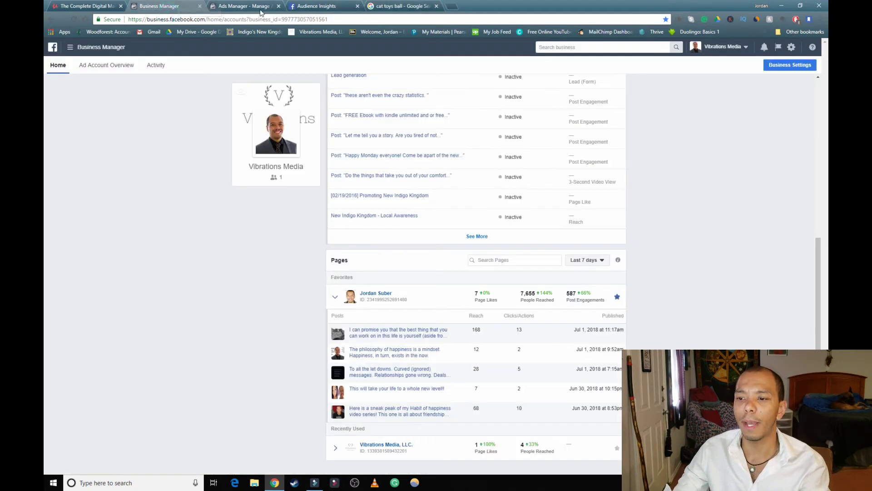
click(231, 6)
scroll(410, 287, up, 15)
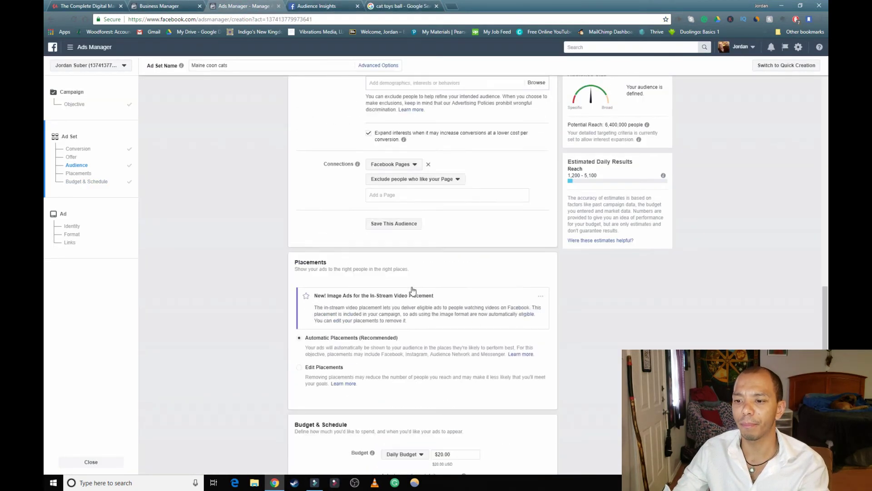
scroll(412, 290, down, 3)
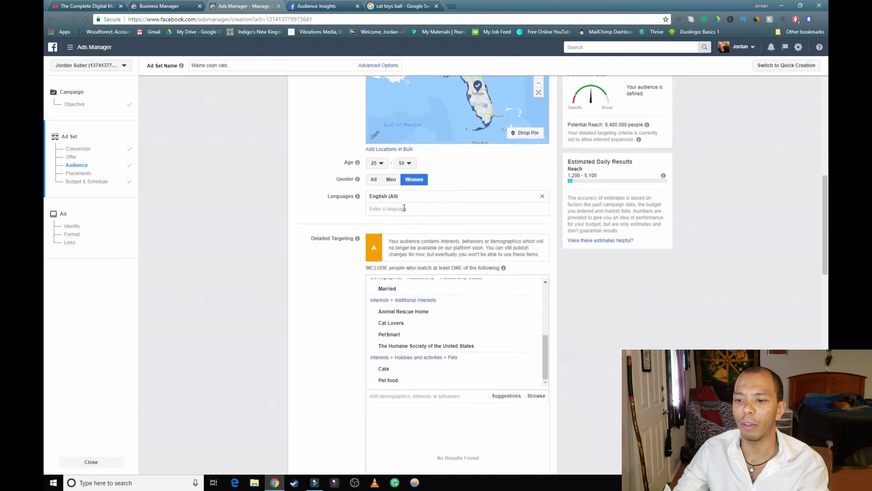
click(395, 396)
scroll(383, 368, down, 1)
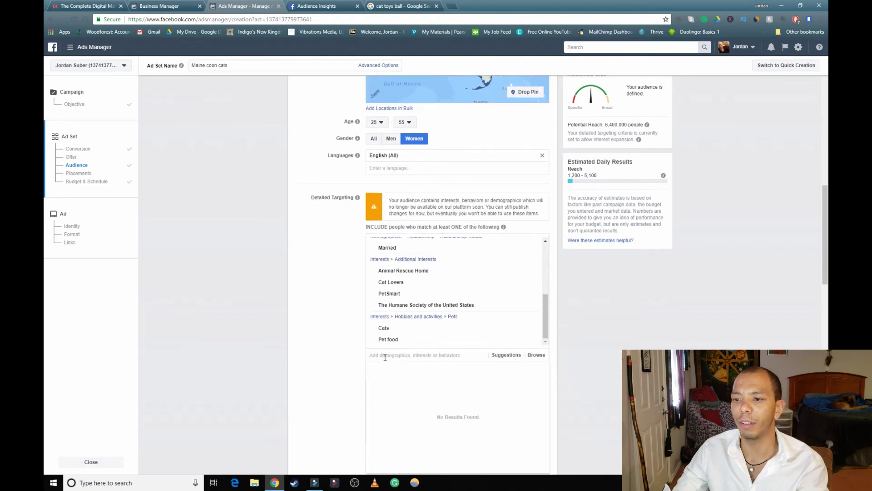
right_click(385, 357)
click(417, 274)
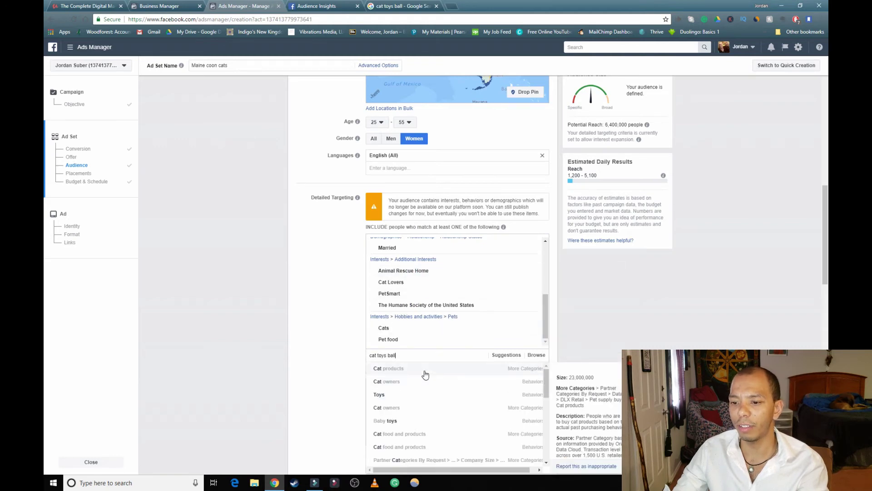
click(401, 396)
Step: Add Cat products from another search for "cat toys ball" and the Homeowners demographic to the first included targeting group
right_click(394, 356)
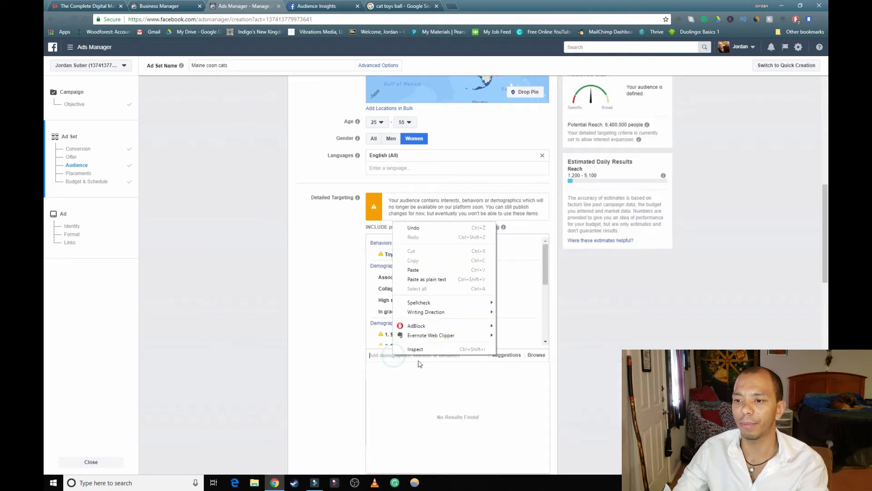
click(416, 269)
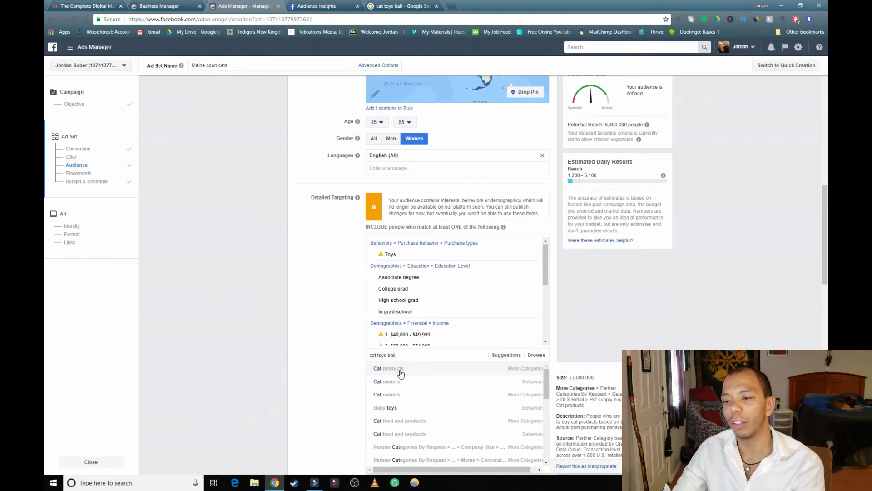
click(468, 374)
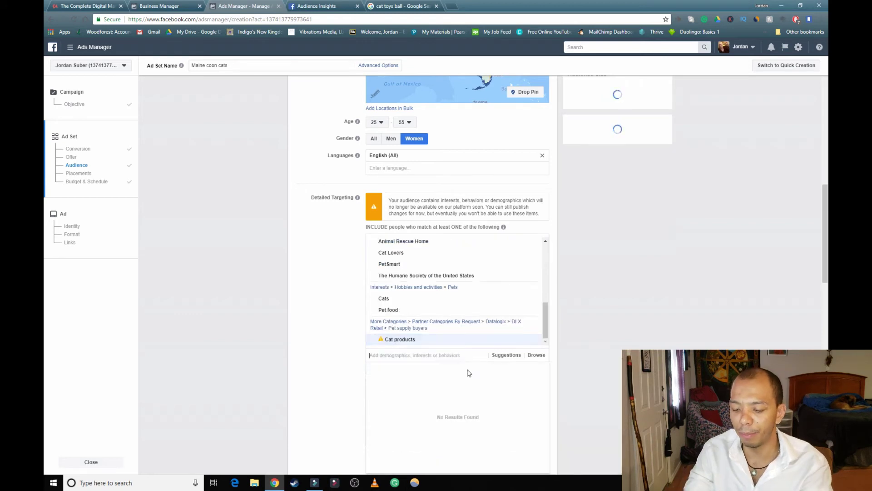
text(homeowners)
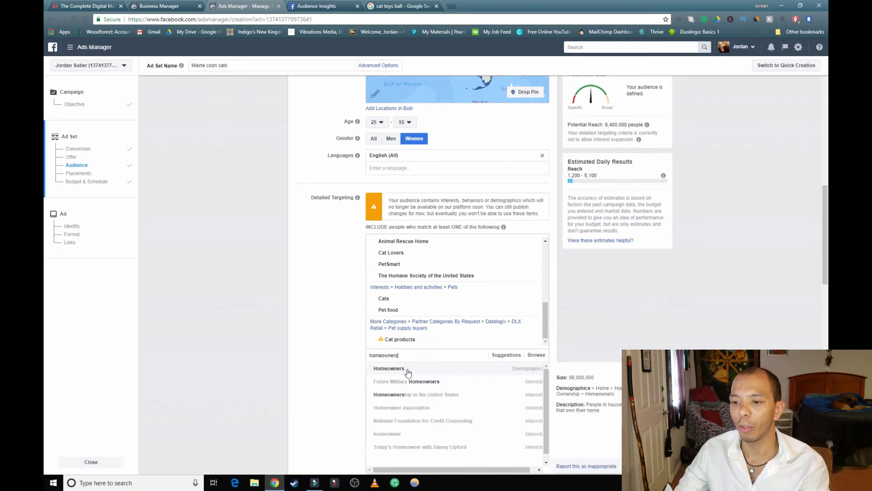
click(408, 372)
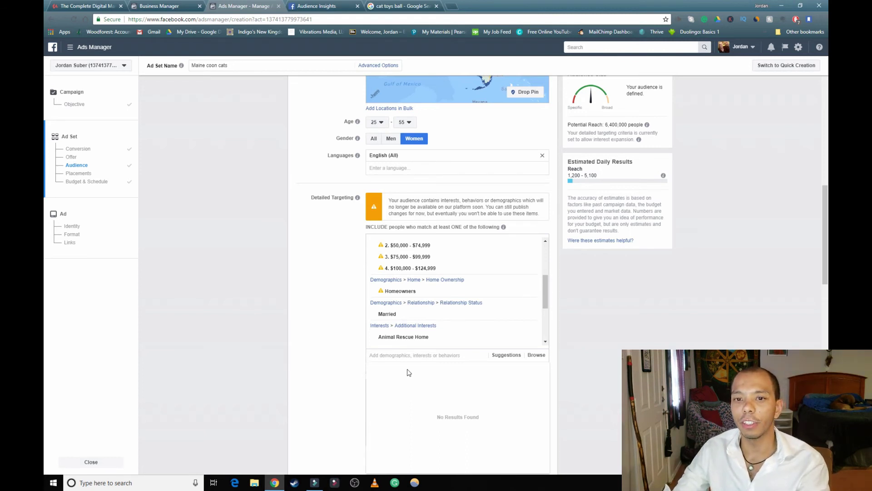
Step: Close the targeting suggestions and review the ad set's narrowing, exclusion, connections and budget settings
scroll(633, 254, down, 8)
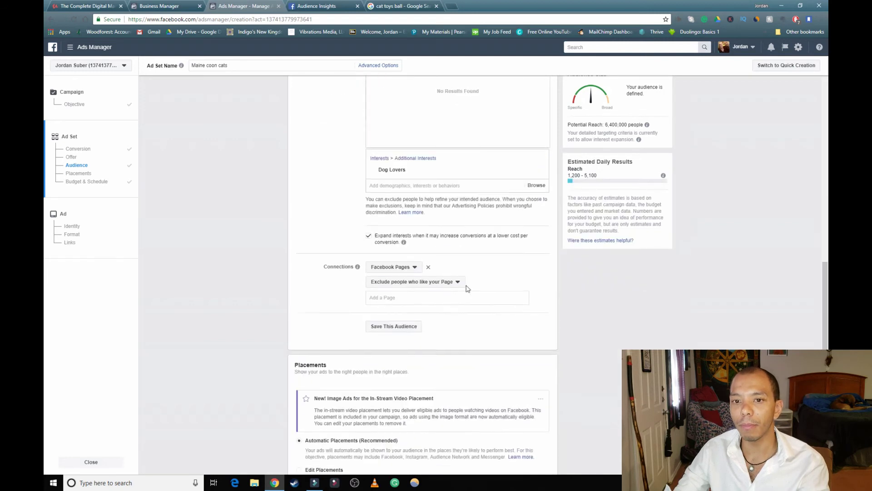
scroll(435, 291, down, 7)
scroll(433, 290, up, 7)
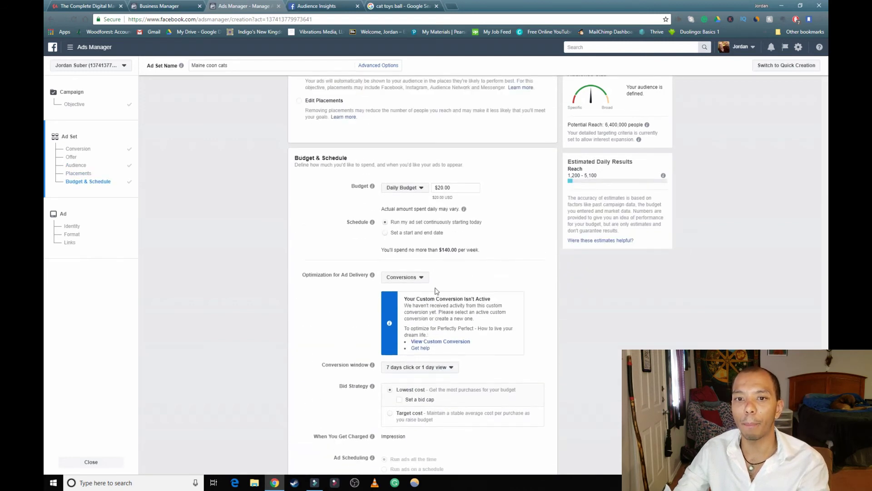
scroll(435, 290, up, 7)
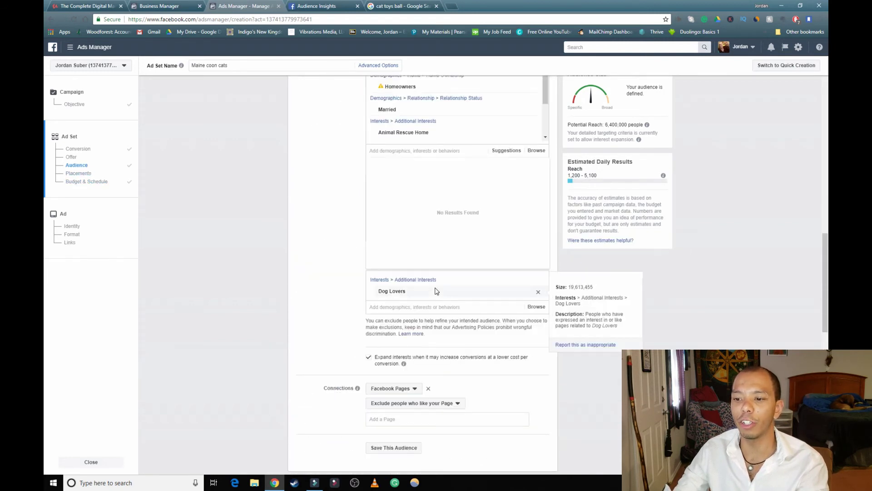
click(303, 284)
scroll(308, 300, down, 1)
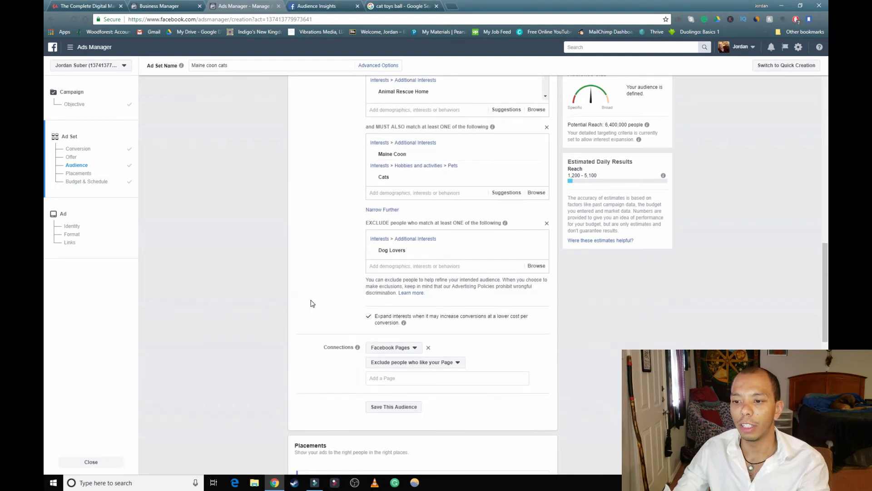
Step: Review the ad set's connection types and the Facebook Page connection choices
click(406, 347)
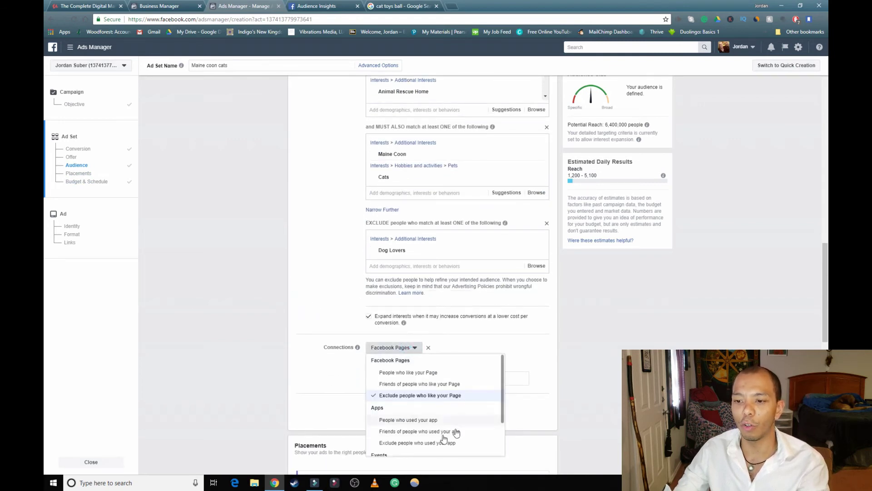
scroll(429, 420, down, 2)
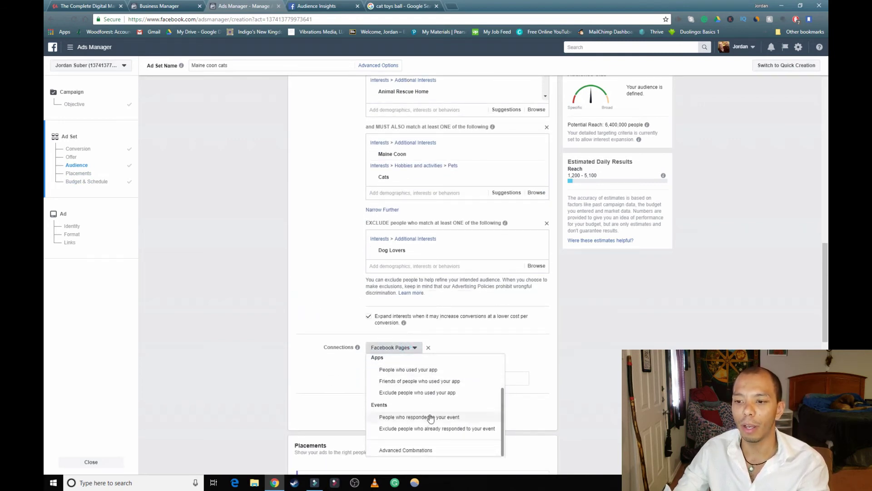
click(585, 370)
click(449, 362)
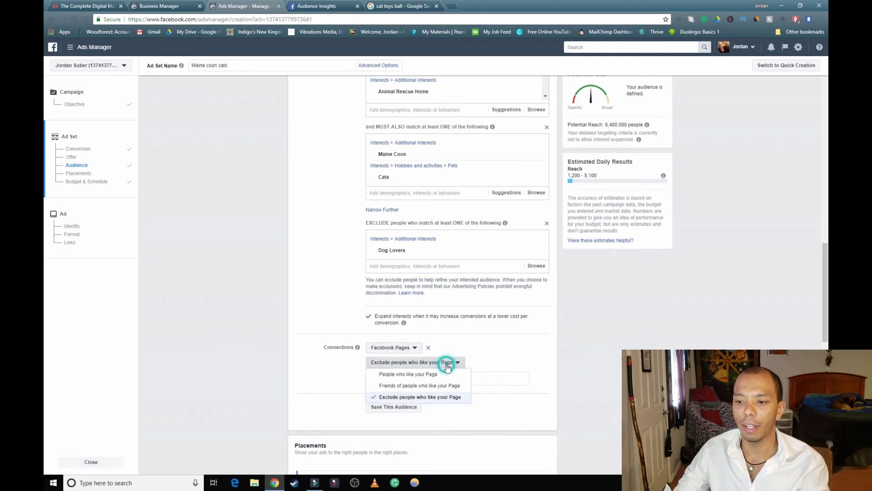
click(511, 354)
Step: Switch the ad set to edited placements and remove Facebook Instant Articles, In-Stream Videos, Right Column and Marketplace
scroll(406, 405, down, 3)
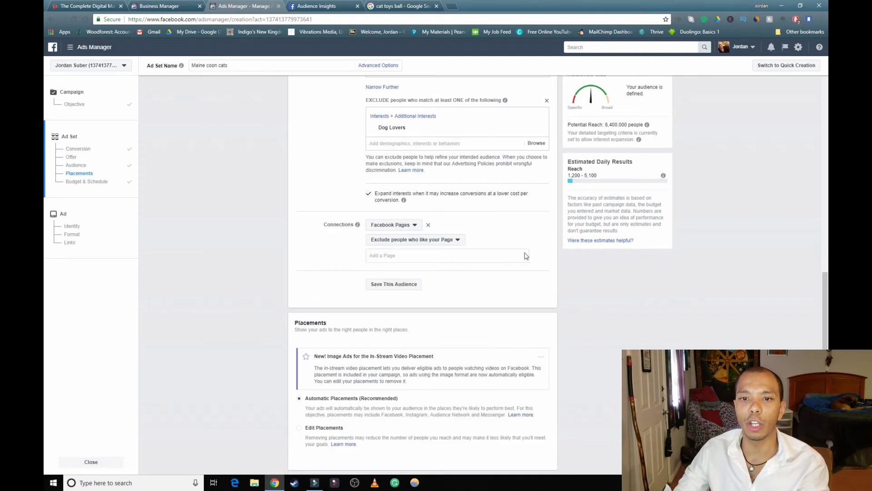
click(80, 174)
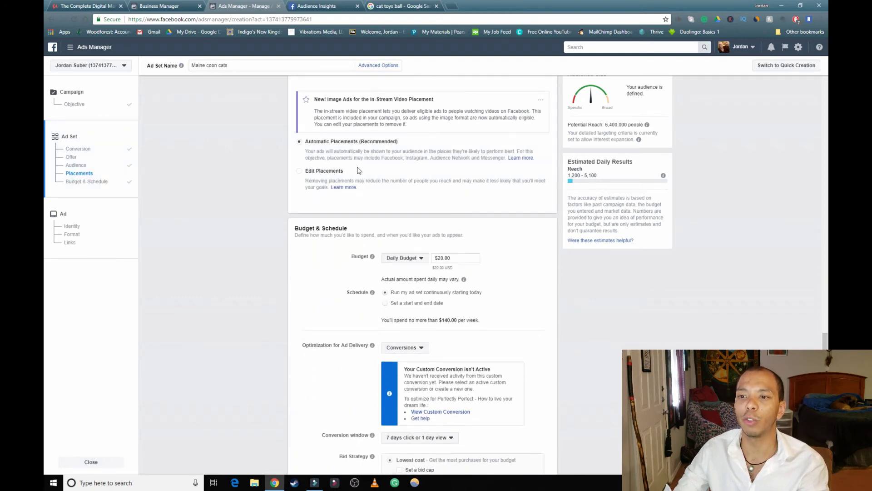
click(299, 172)
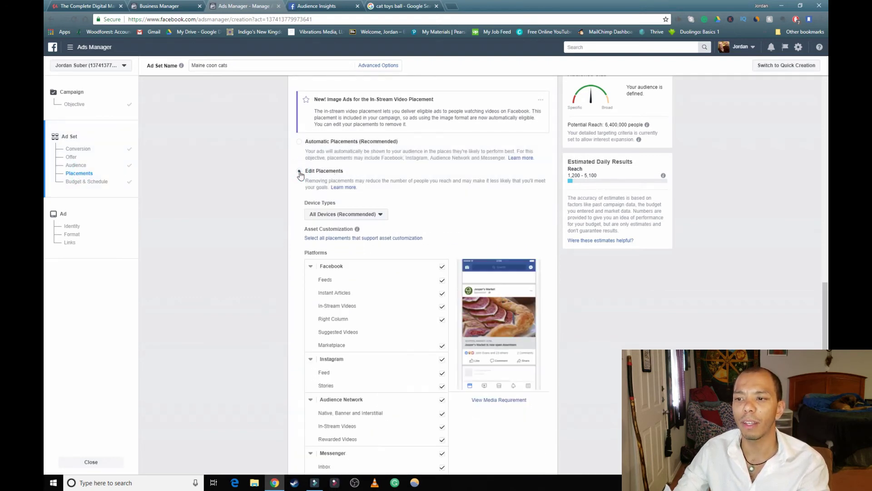
scroll(423, 250, down, 2)
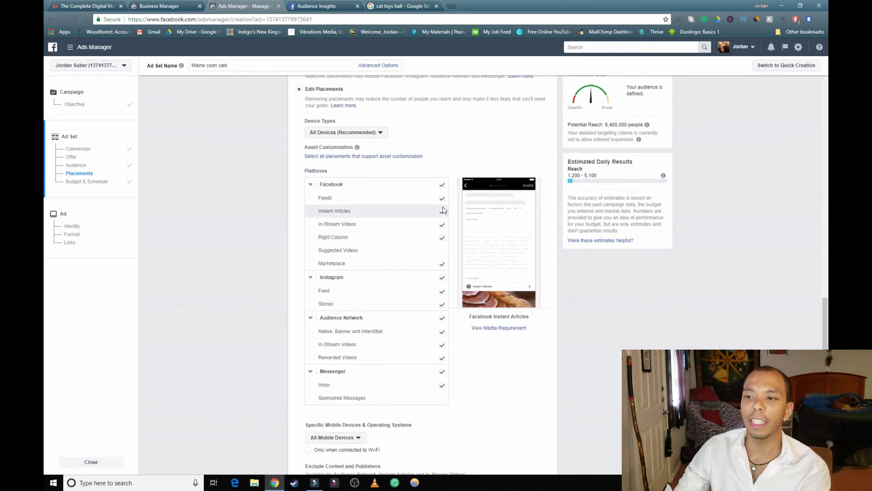
click(443, 213)
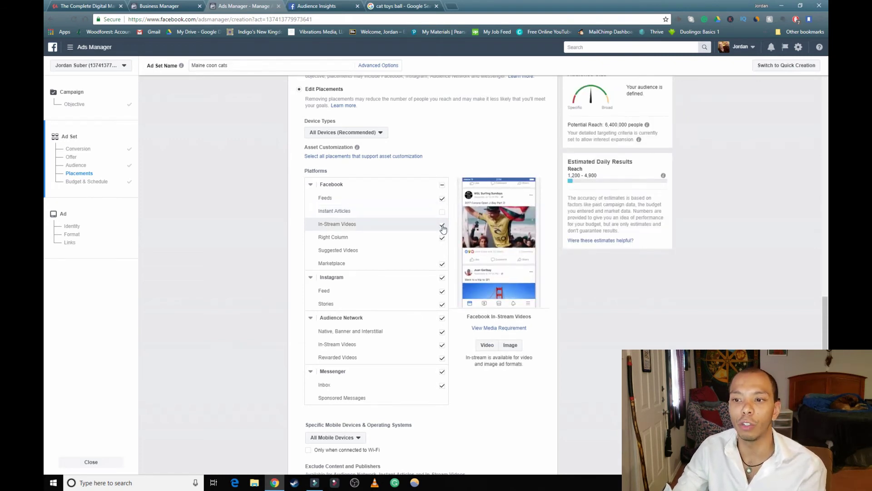
click(443, 226)
click(443, 238)
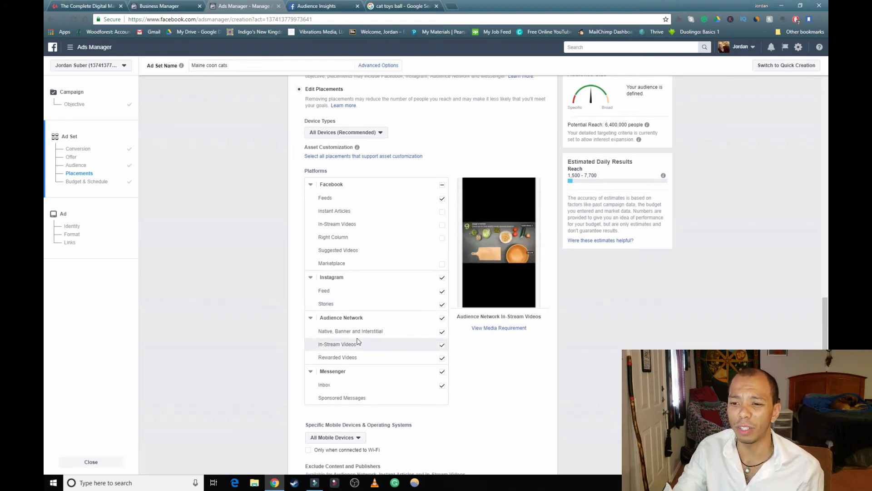
Step: Remove the Audience Network placements: Native, Banner and Interstitial, In-Stream Videos and Rewarded Videos
click(442, 332)
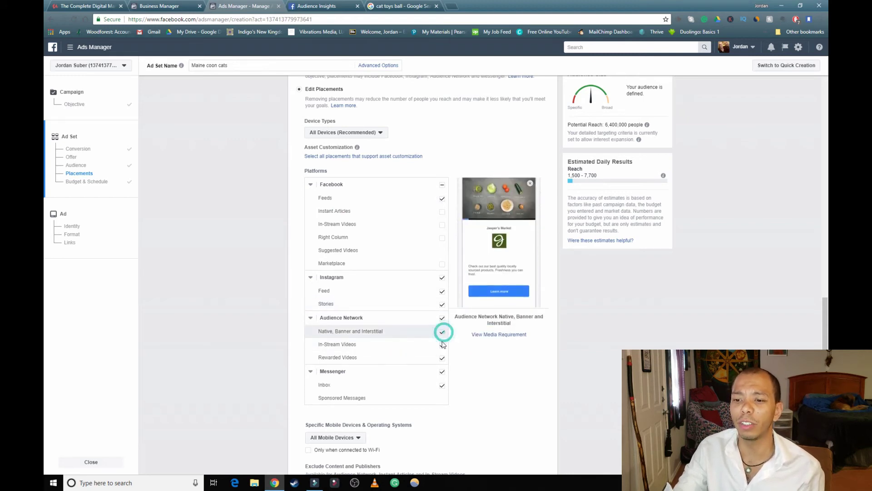
click(443, 345)
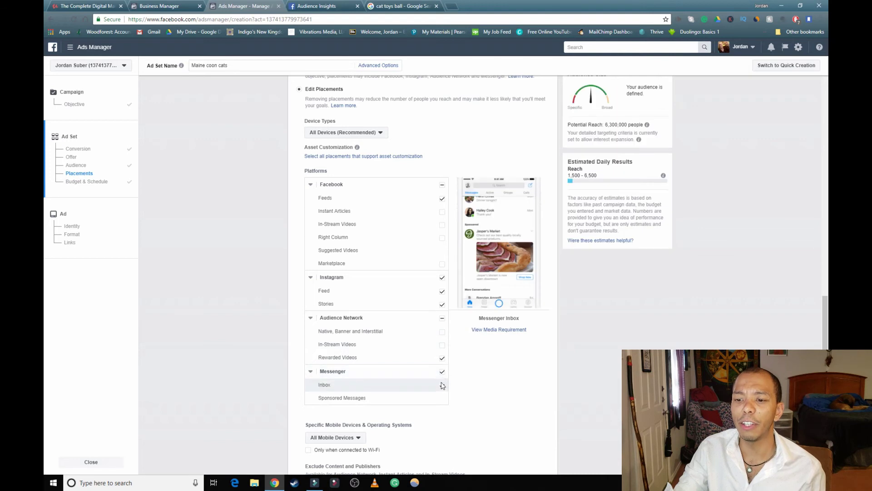
click(438, 396)
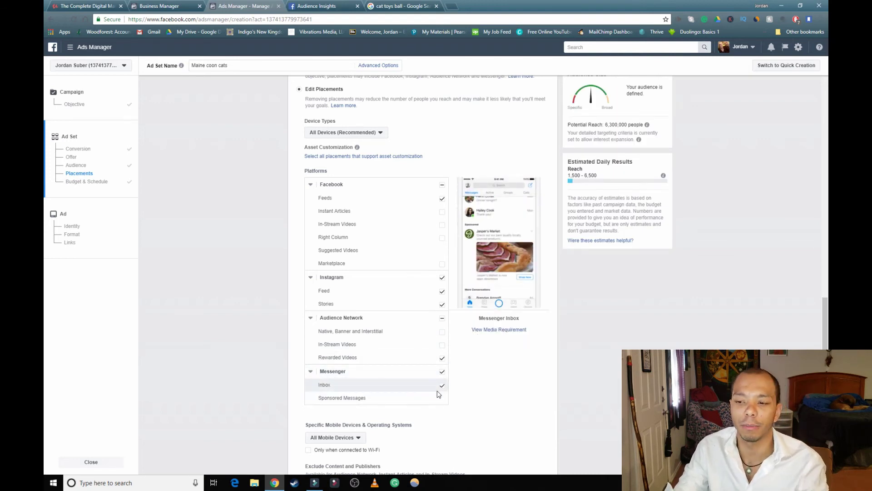
click(443, 358)
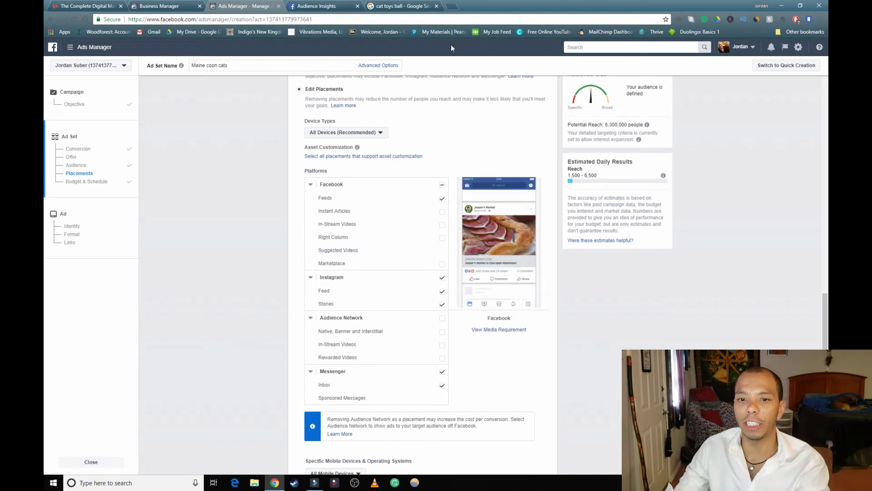
Step: Review the Budget & Schedule settings, including the conversion window and the optimization options for ad delivery
click(86, 182)
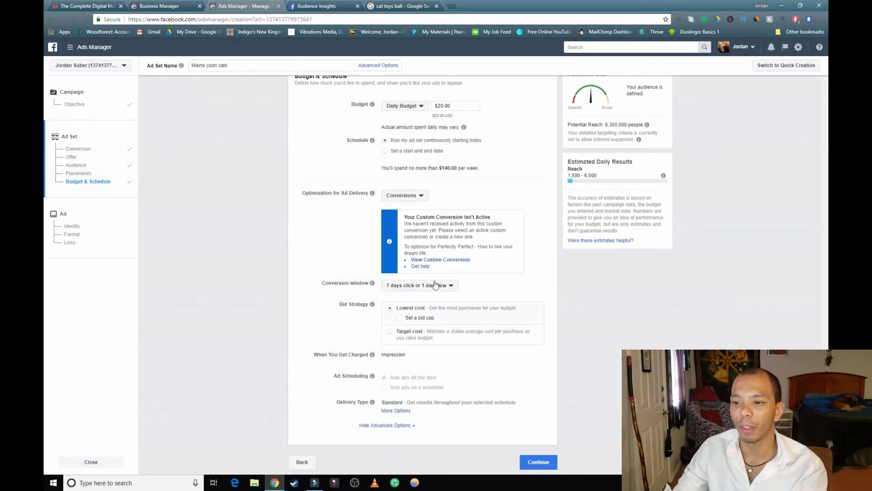
click(432, 285)
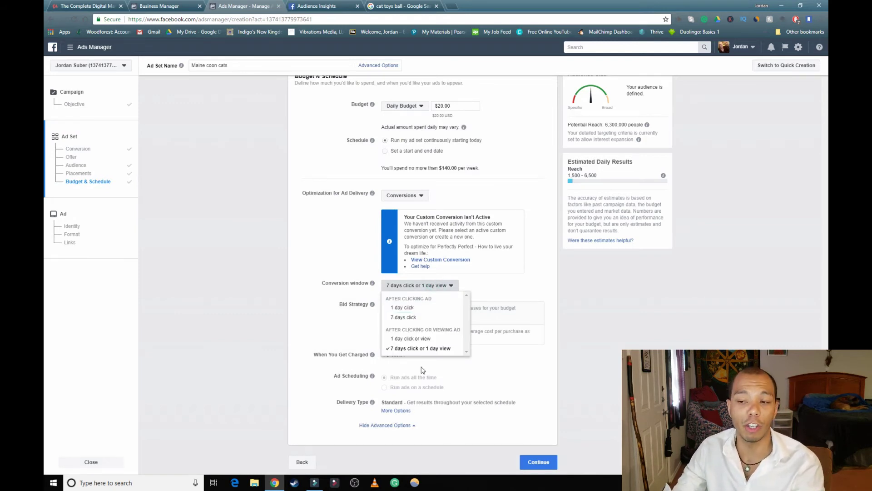
click(602, 302)
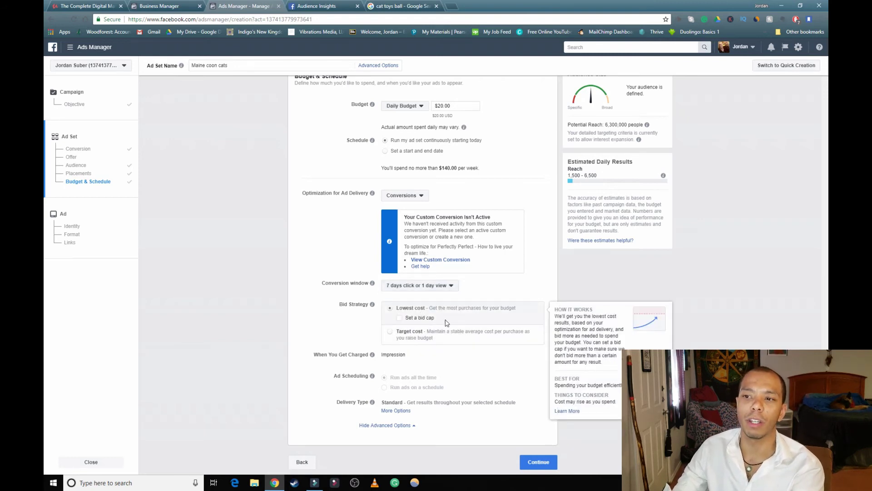
click(411, 195)
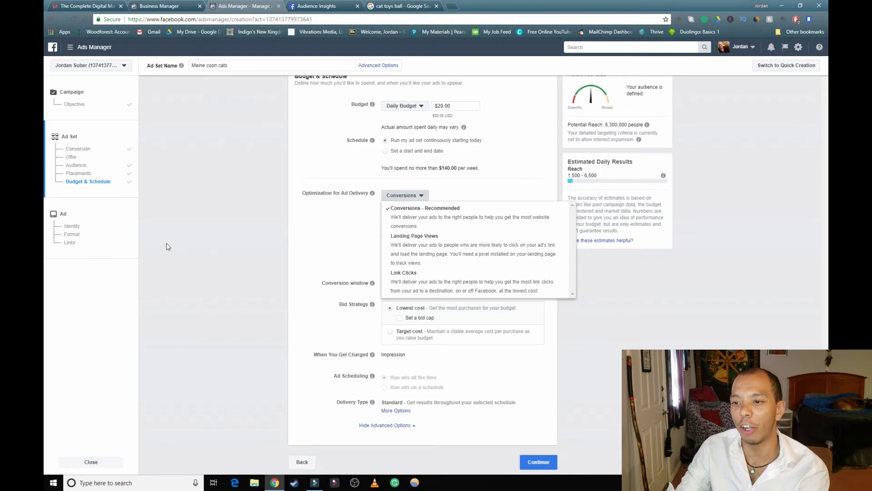
click(486, 217)
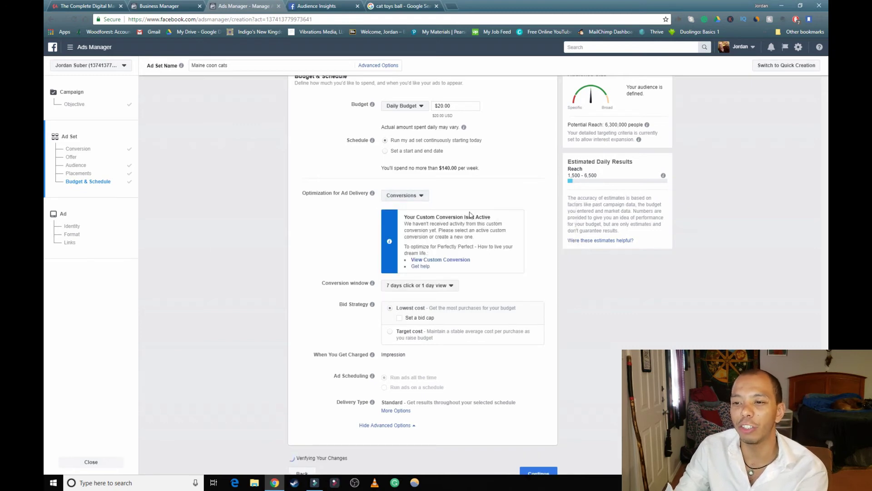
click(402, 194)
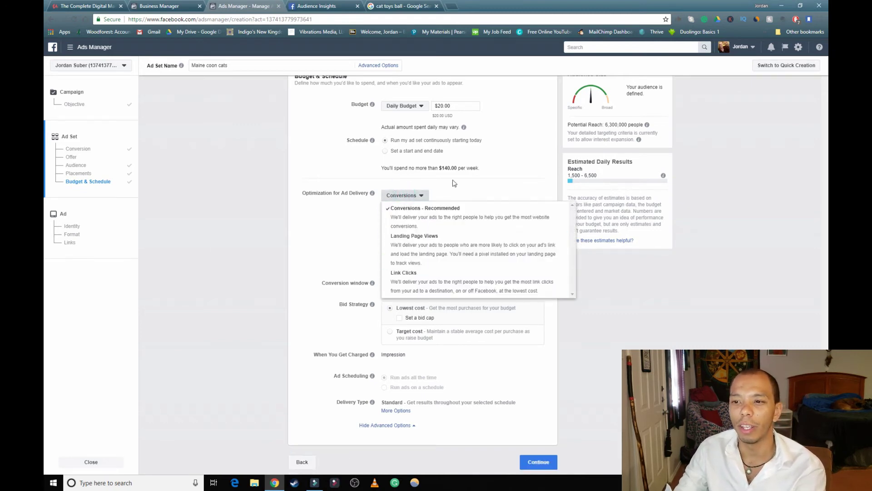
click(360, 224)
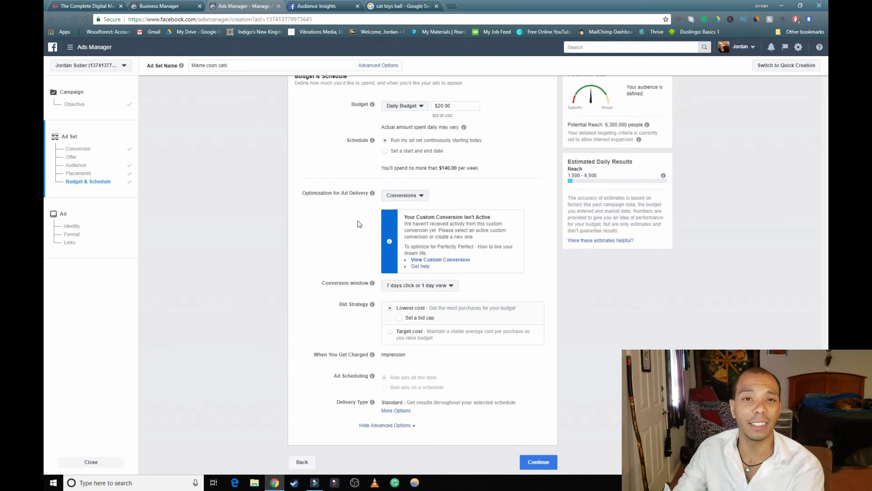
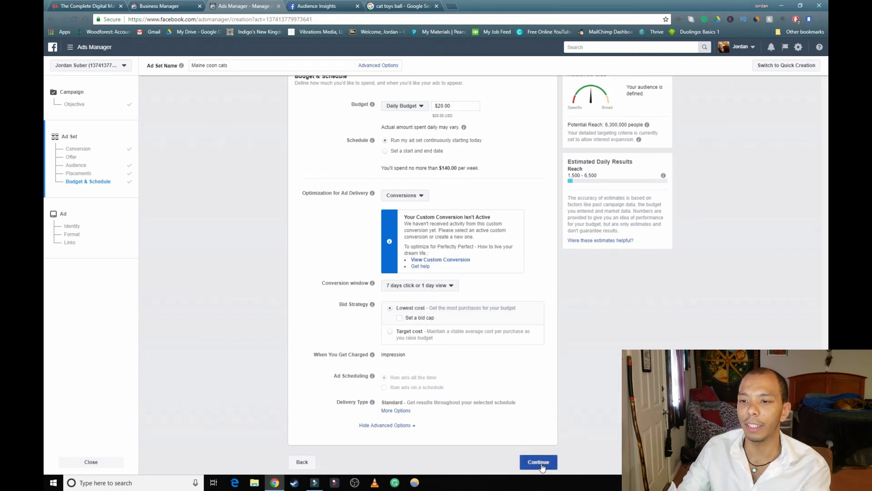
Step: Continue to the ad setup and review the Facebook Pages and Instagram accounts available for its identity
click(541, 464)
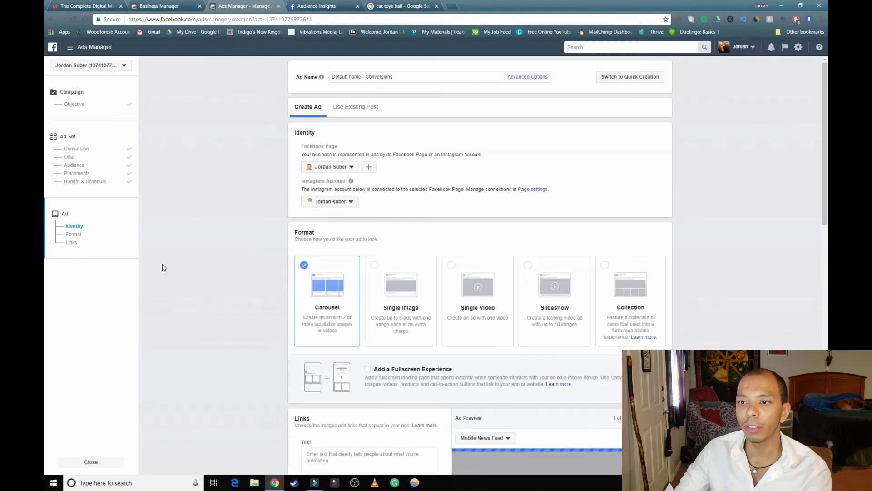
scroll(217, 204, down, 2)
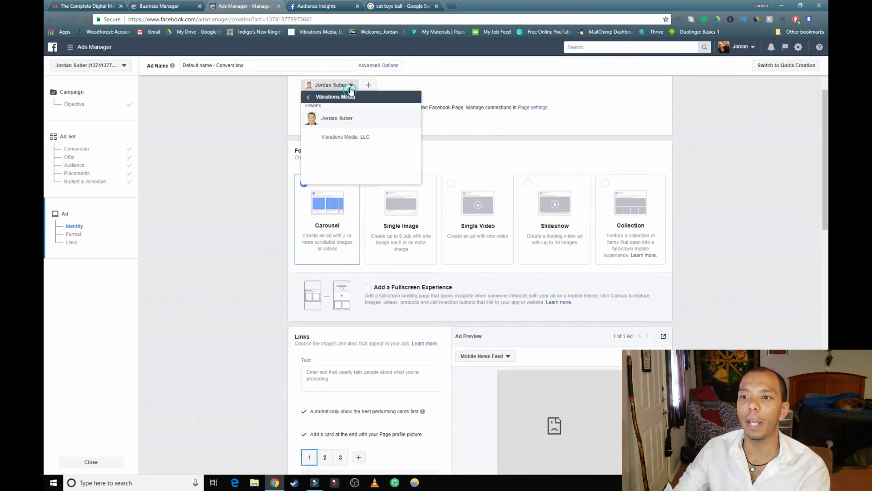
click(351, 86)
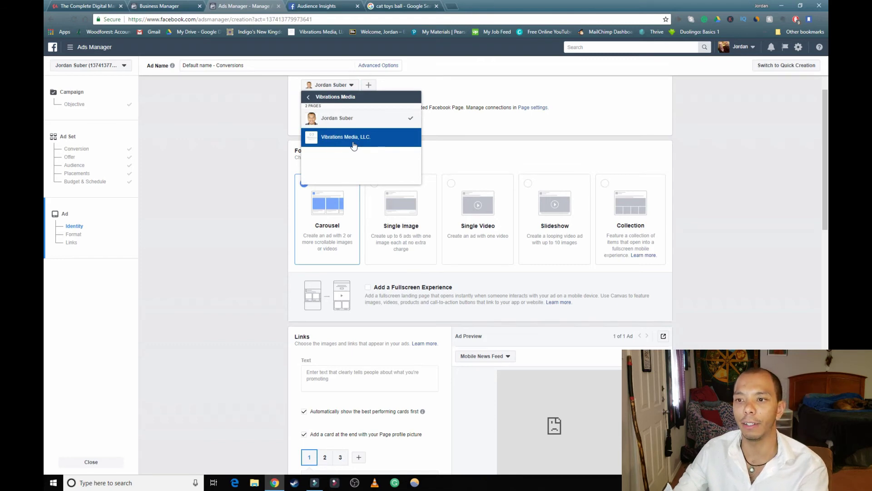
click(458, 146)
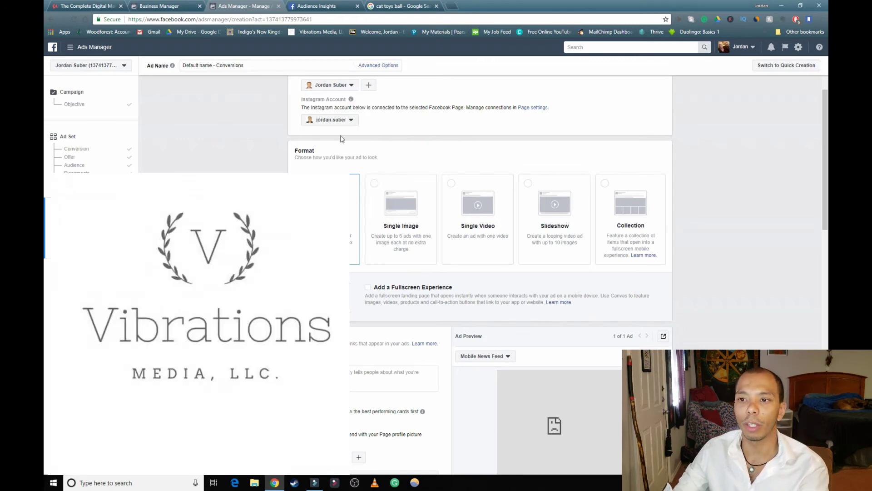
click(336, 120)
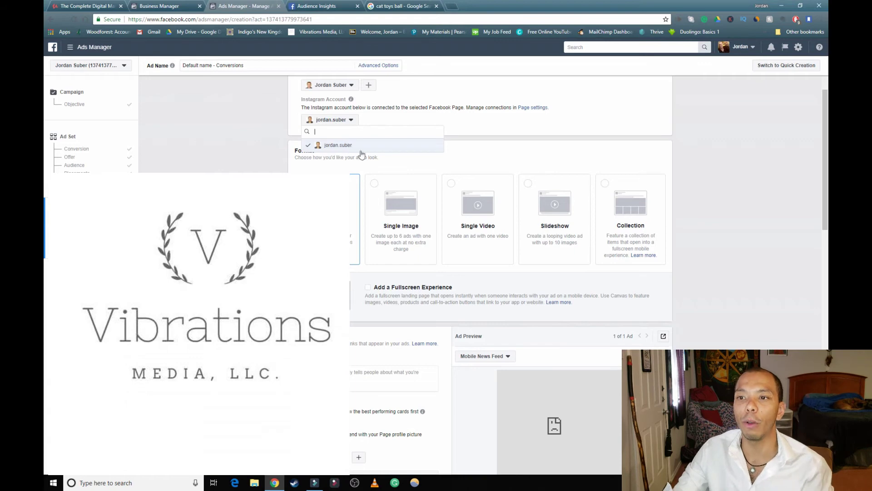
click(522, 158)
scroll(522, 158, up, 2)
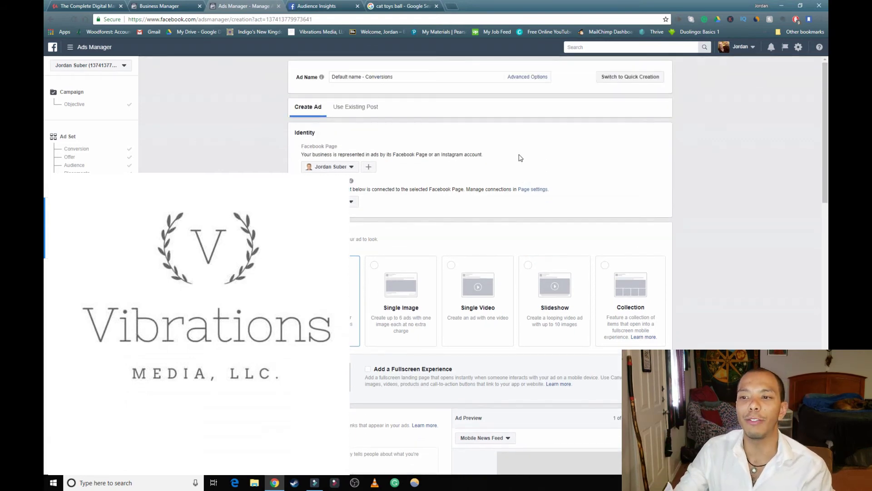
Step: Try to create a Company, Organization or Institution page named "maine coon cats" with the category Cause
click(368, 168)
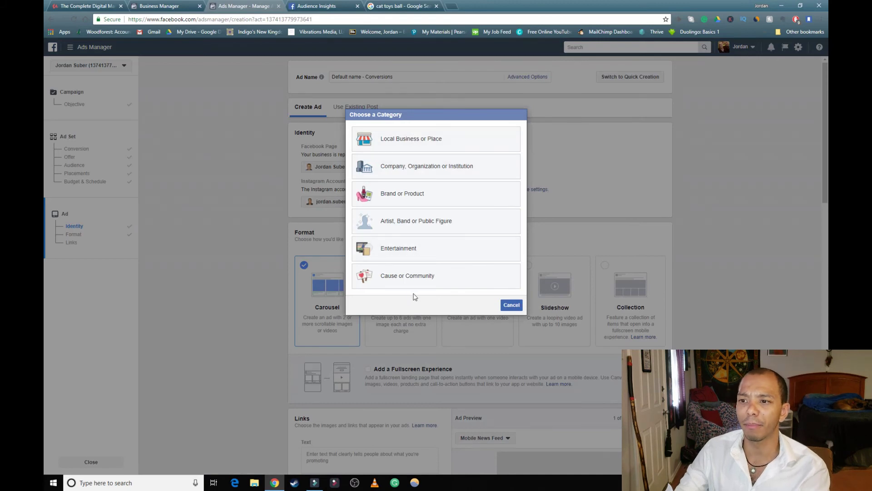
click(466, 174)
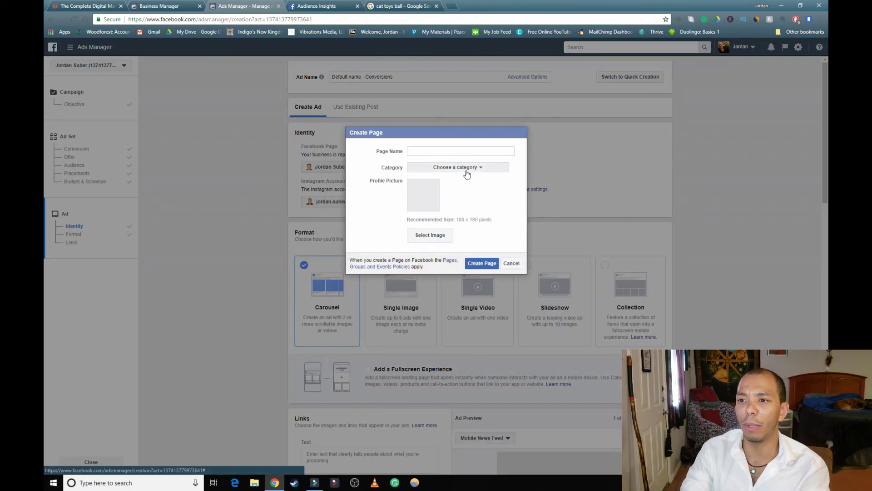
text(maine coon cats)
click(466, 172)
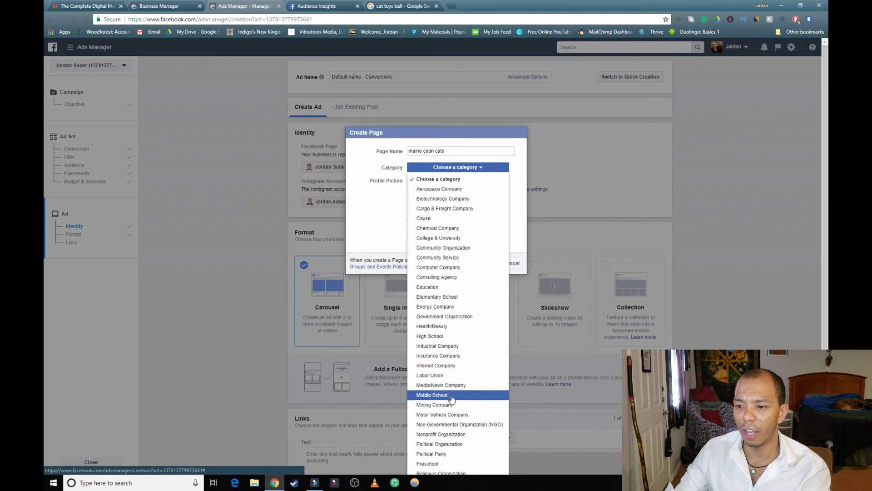
scroll(447, 392, down, 2)
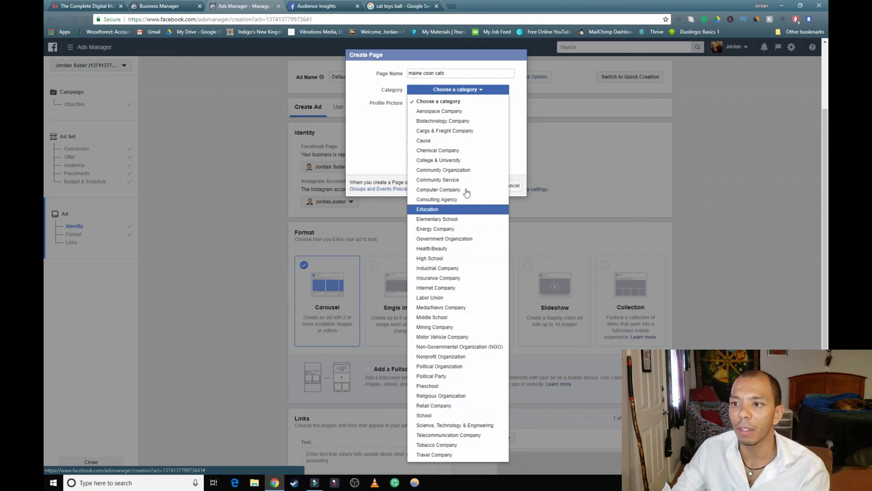
click(438, 142)
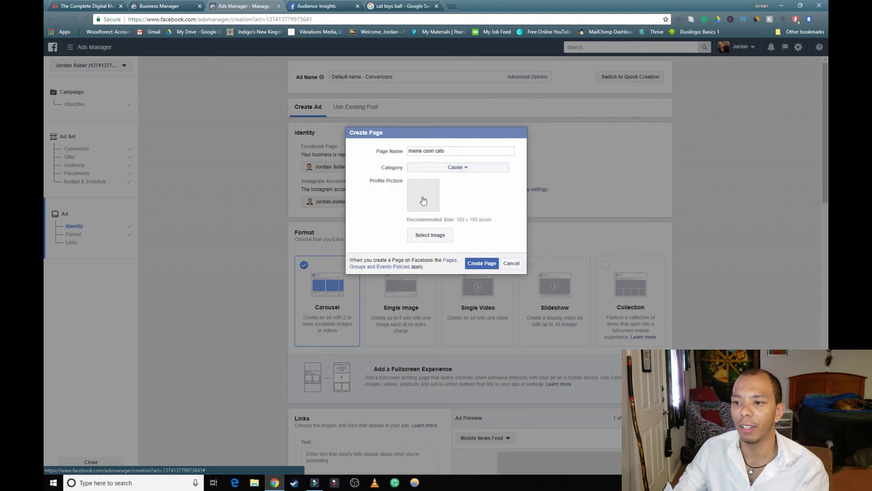
click(480, 264)
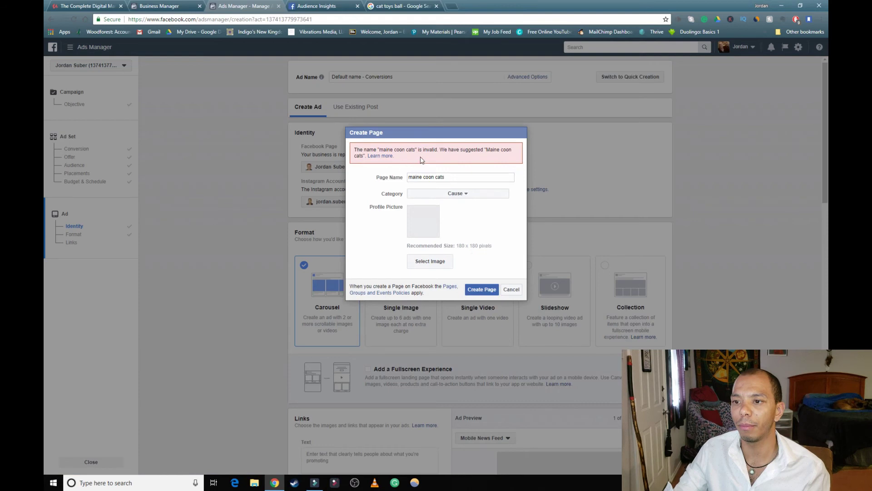
Step: Try to create the page under the shortened name "maine coon"
click(450, 177)
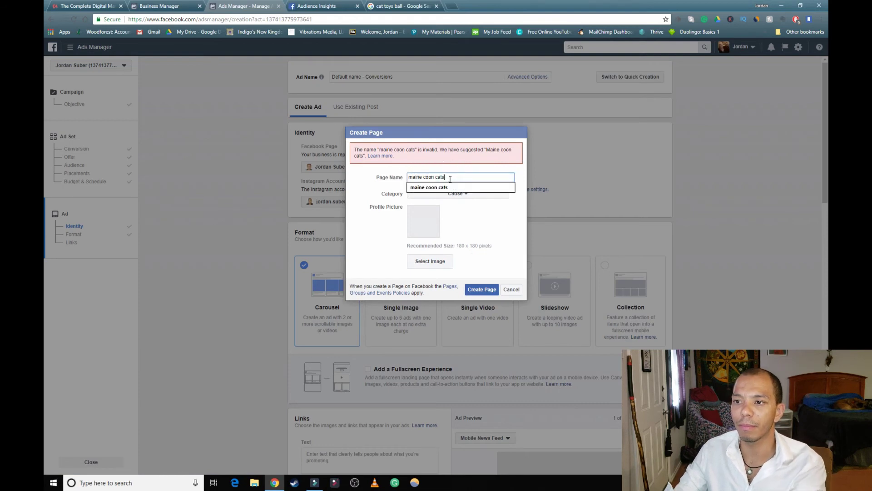
key(BackSpace)
key(BackSpace)
key(BackSpace)
key(BackSpace)
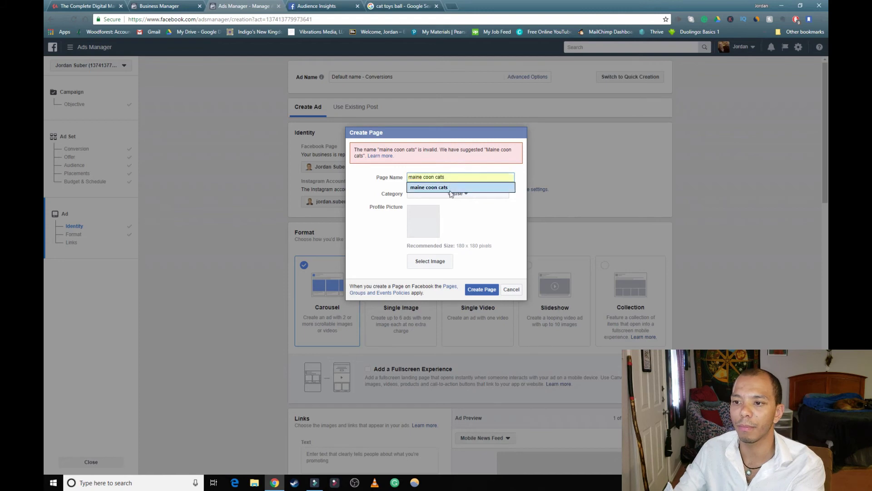
click(481, 290)
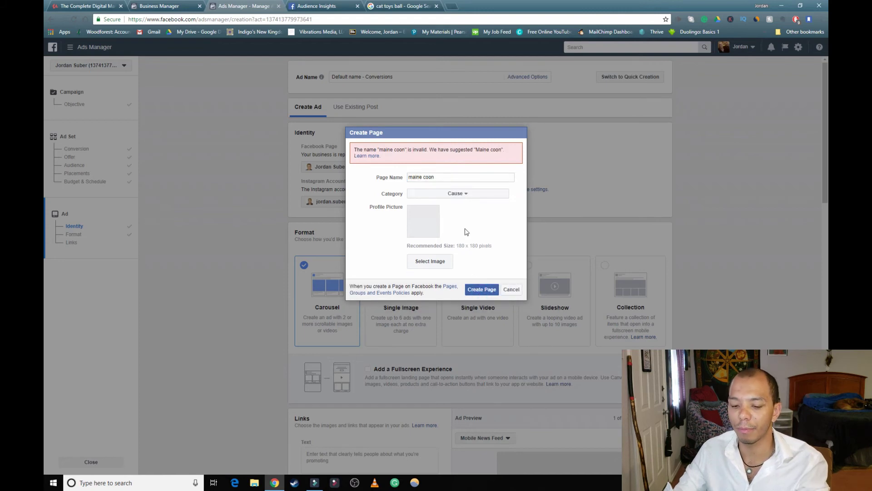
Step: Try to create the page under the name "maine coonlover"
click(448, 177)
text(lover)
click(480, 289)
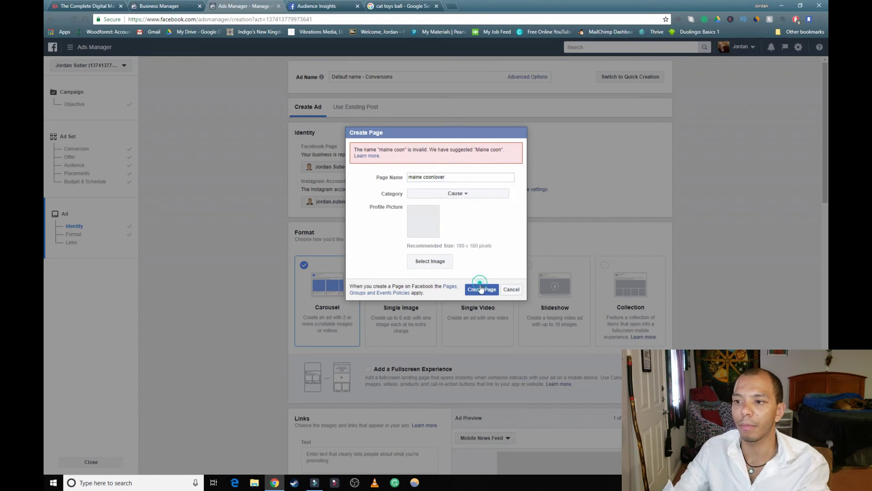
click(434, 199)
click(436, 197)
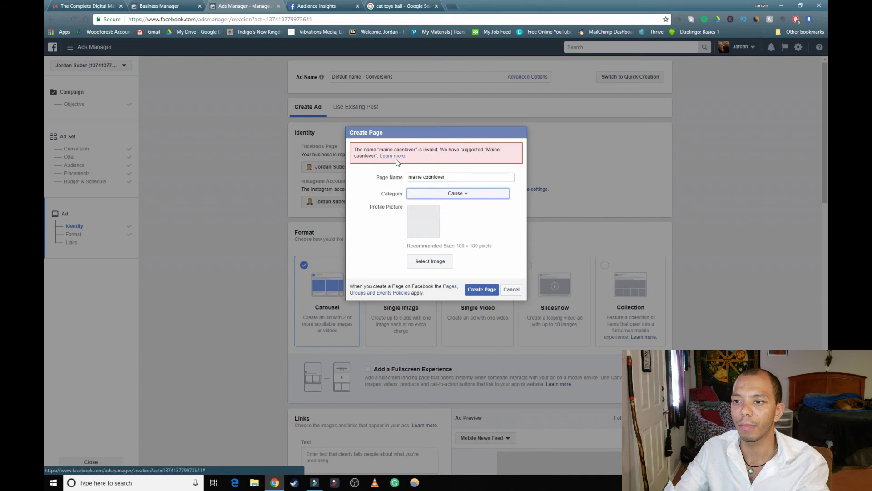
Step: Replace the page name with "cats" and try to create the page
triple_click(448, 177)
key(BackSpace)
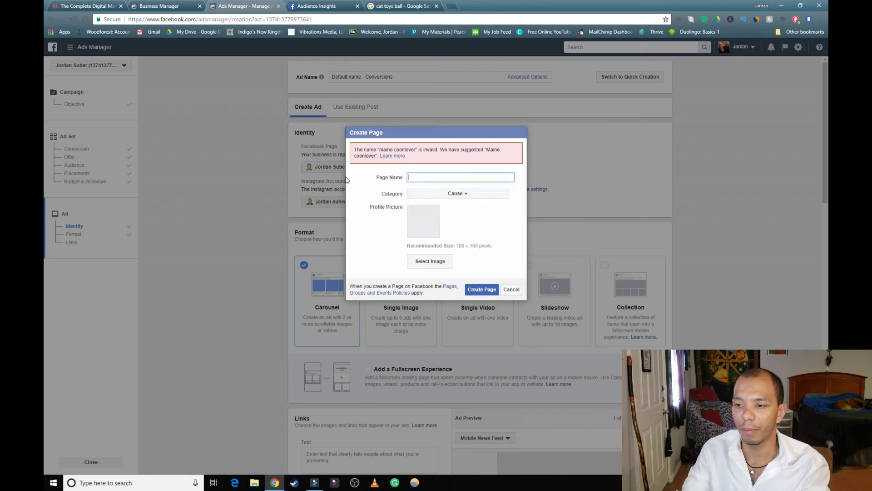
text(vts)
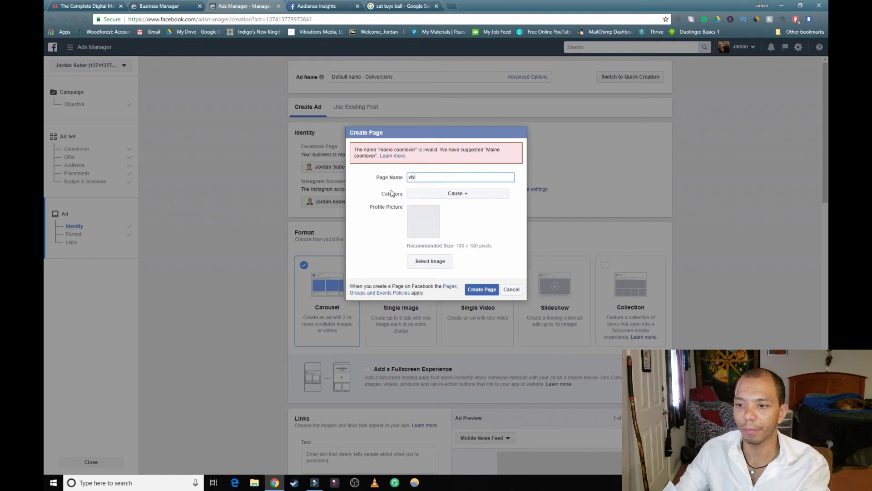
key(BackSpace)
key(BackSpace)
key(BackSpace)
text(ca)
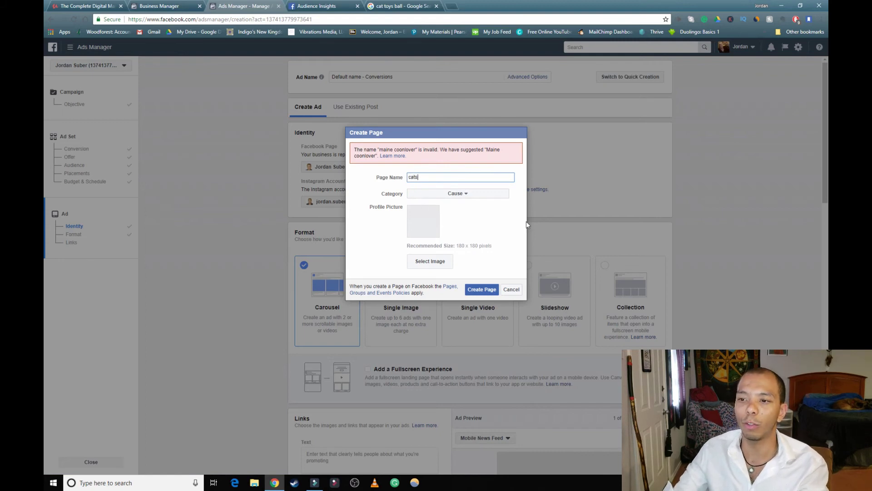
click(482, 290)
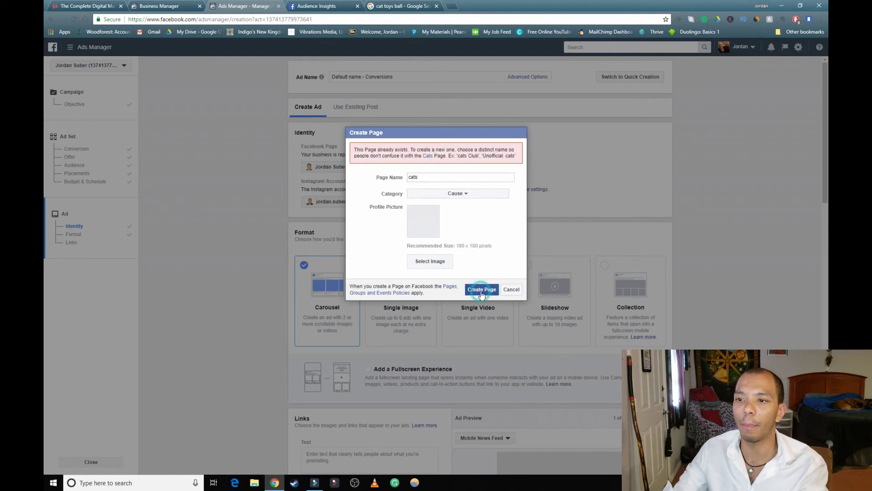
Step: Extend the page name to "catsmoon" and try to create the page
click(427, 174)
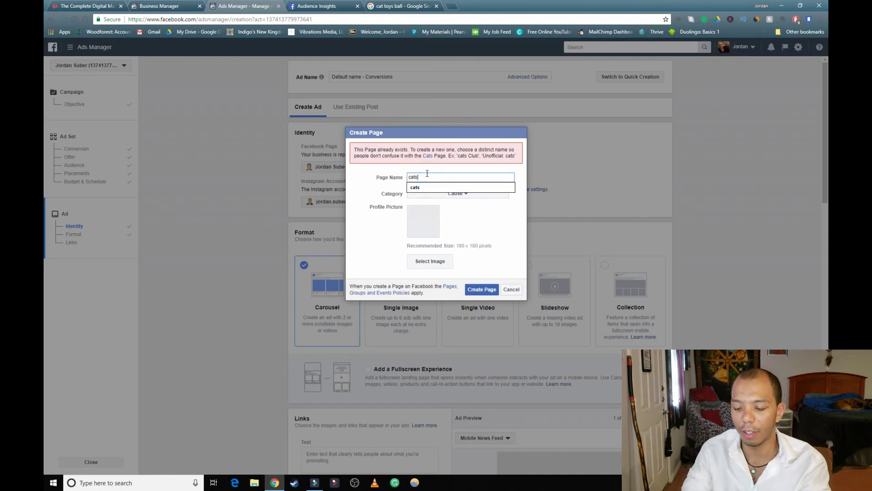
text(moon)
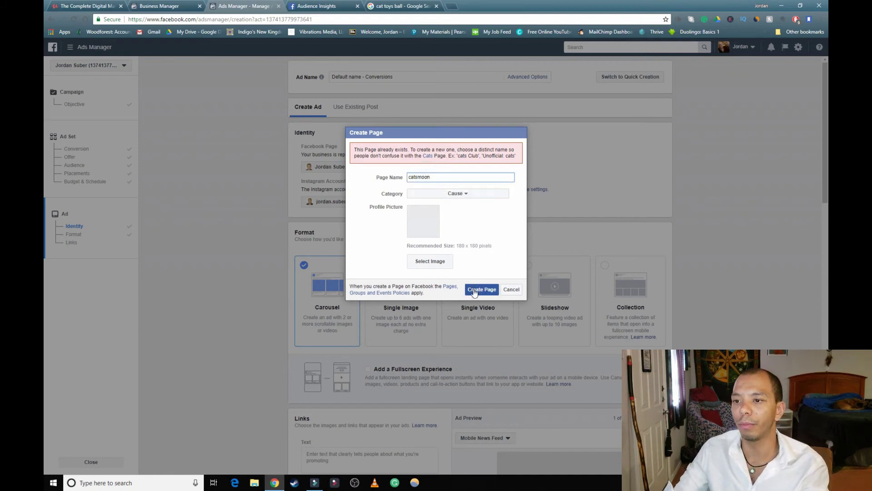
click(474, 290)
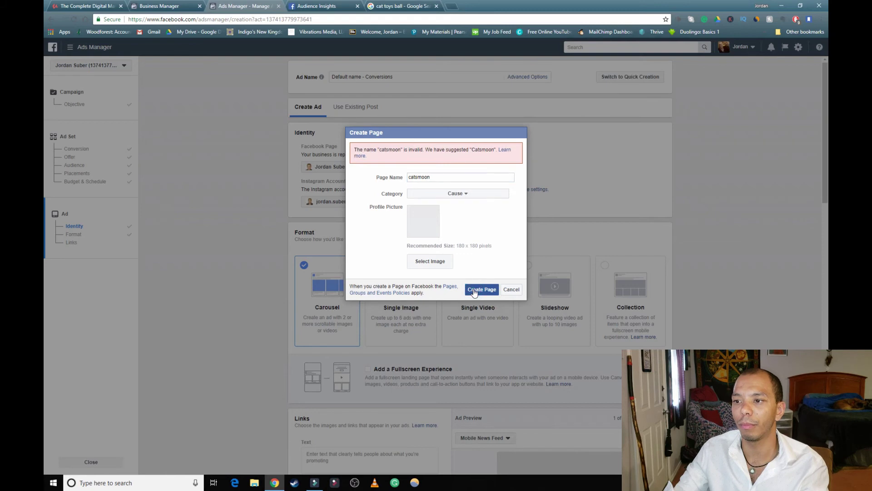
Step: Check the account images and category options for the new page, and discard the page creation
click(427, 217)
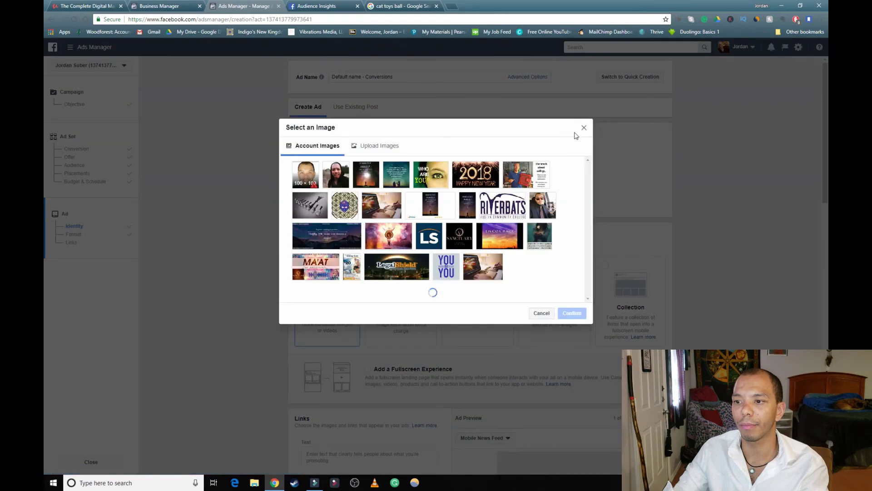
click(581, 131)
click(451, 195)
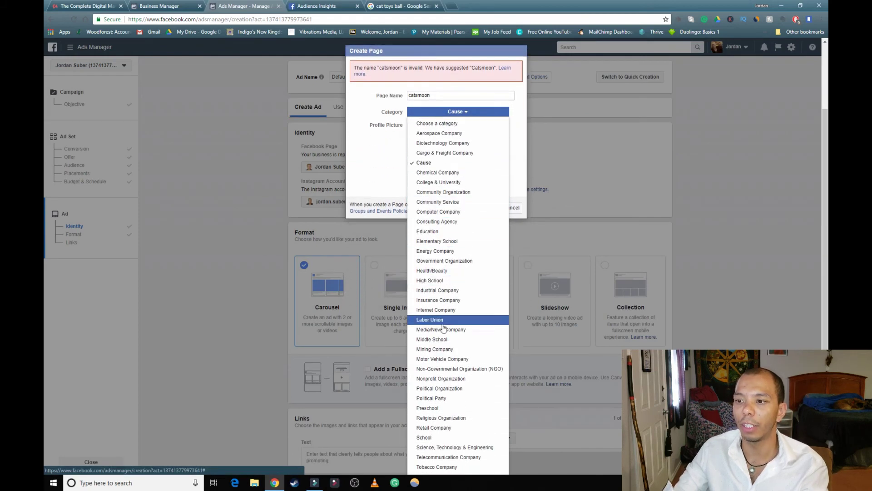
click(391, 113)
click(511, 290)
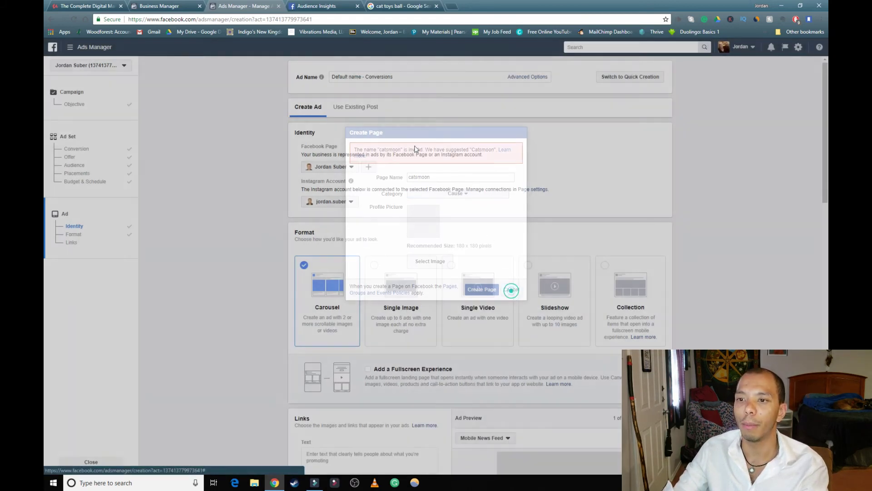
Step: Try to create an Artist, Band or Public Figure page named "cats loverss" with the category Entrepreneur, and cancel it
click(368, 168)
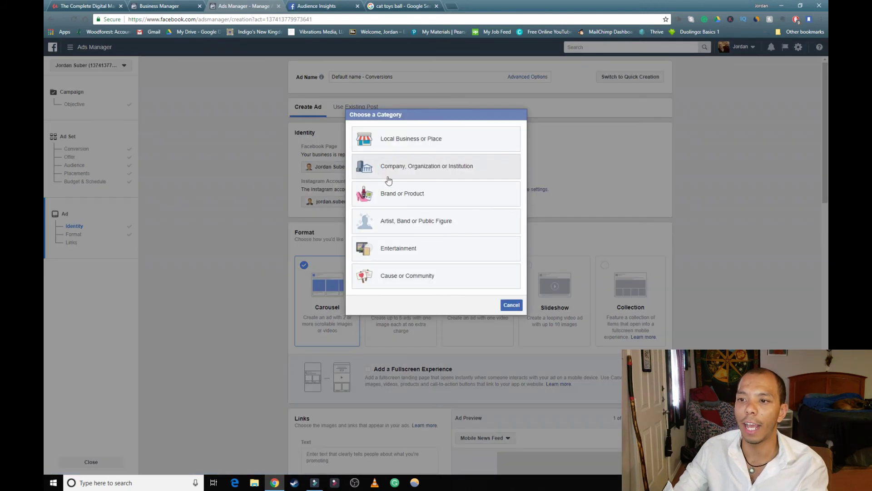
click(438, 233)
click(431, 150)
text(cats loverss)
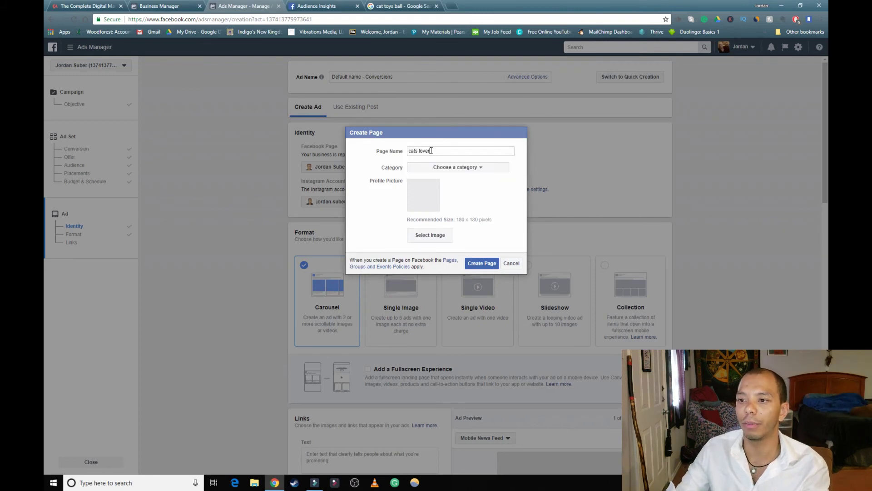
click(483, 166)
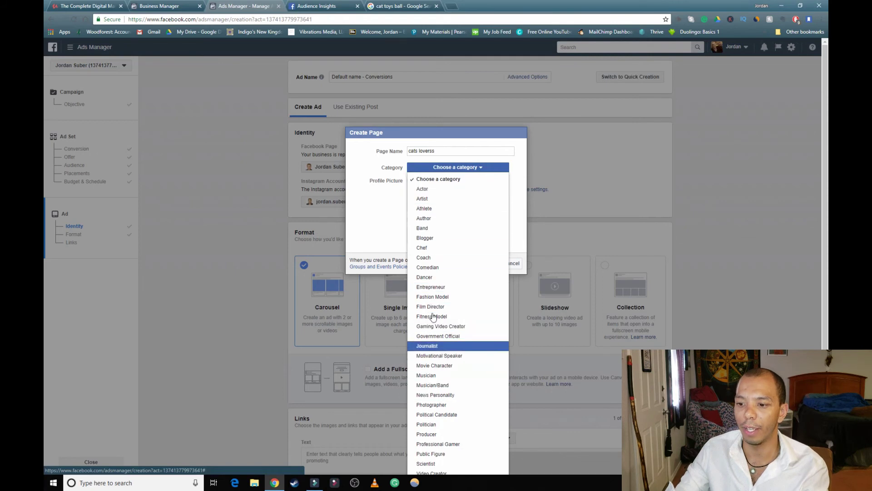
scroll(444, 356, down, 1)
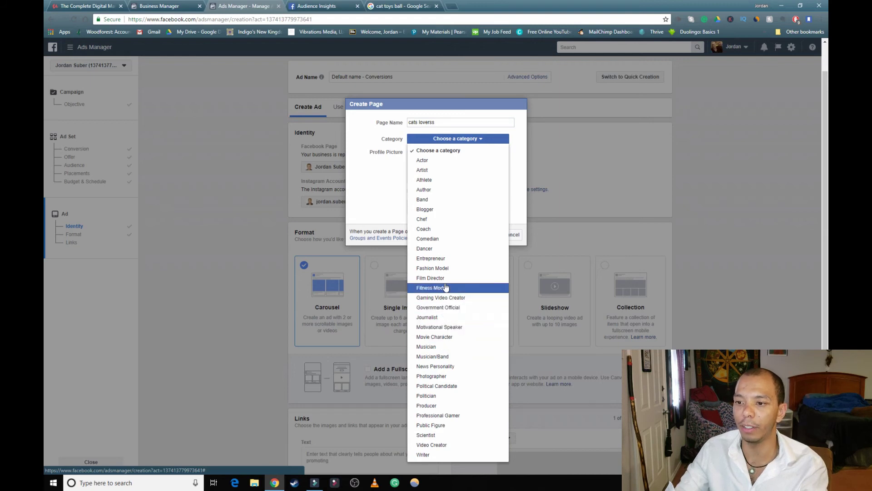
click(443, 259)
click(482, 263)
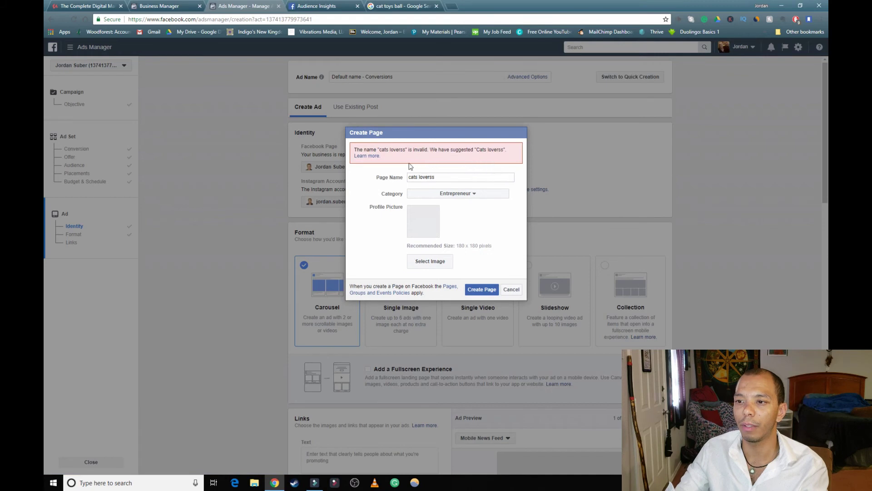
click(512, 290)
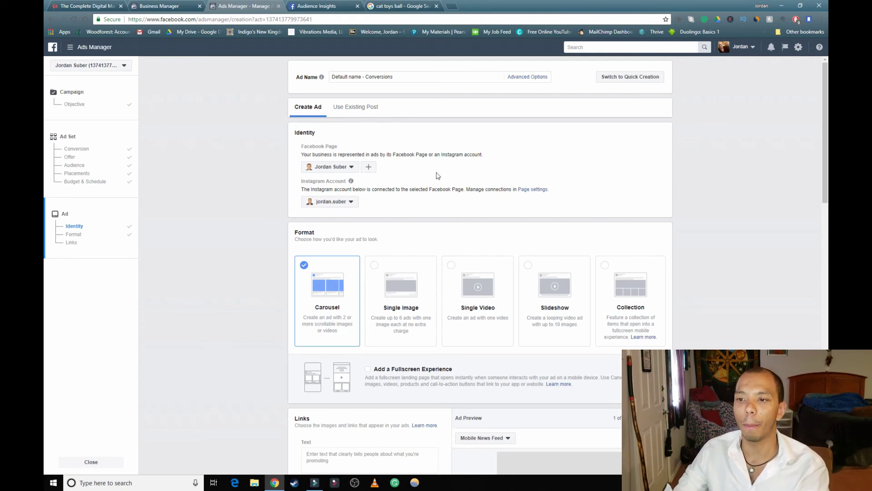
Step: Switch the ad format to Single Video and back to Carousel
scroll(583, 147, down, 4)
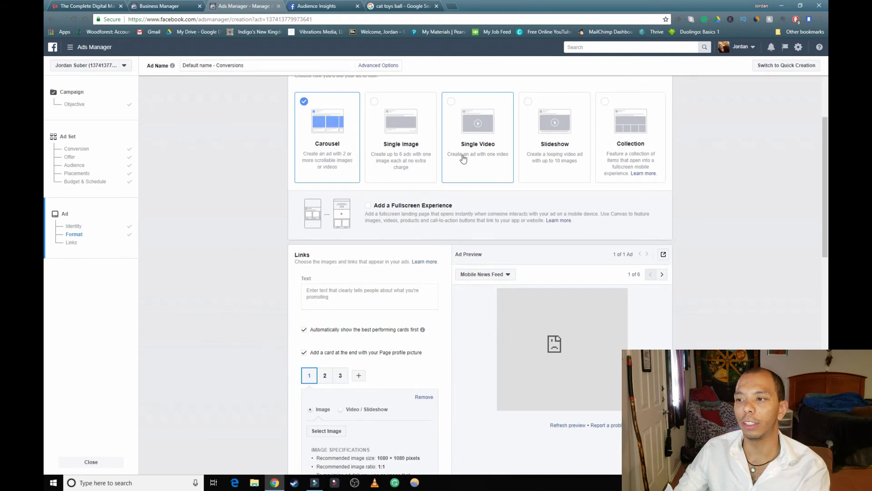
click(463, 157)
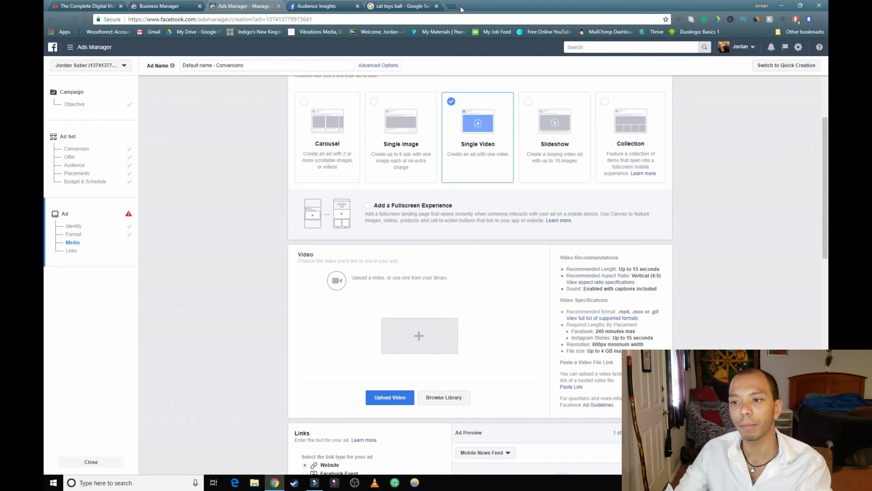
drag(335, 156, 335, 150)
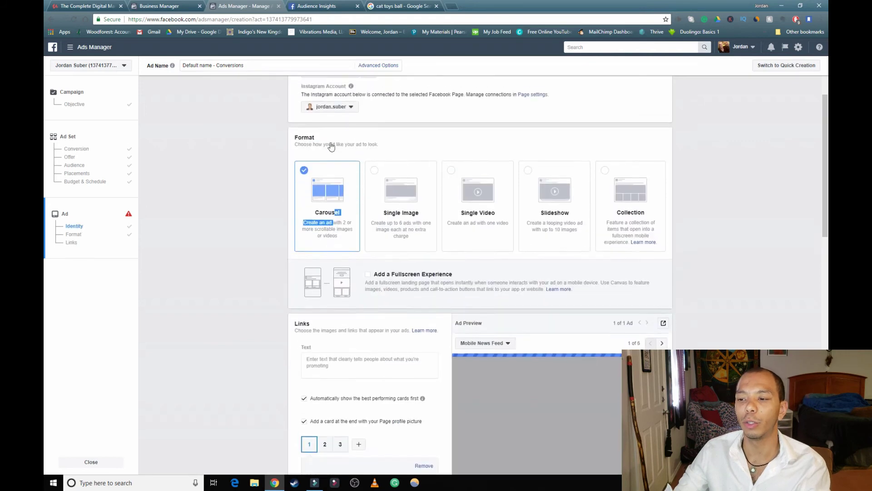
Step: Set the carousel ad's preview to Desktop News Feed
scroll(364, 218, down, 2)
scroll(375, 232, down, 3)
click(485, 155)
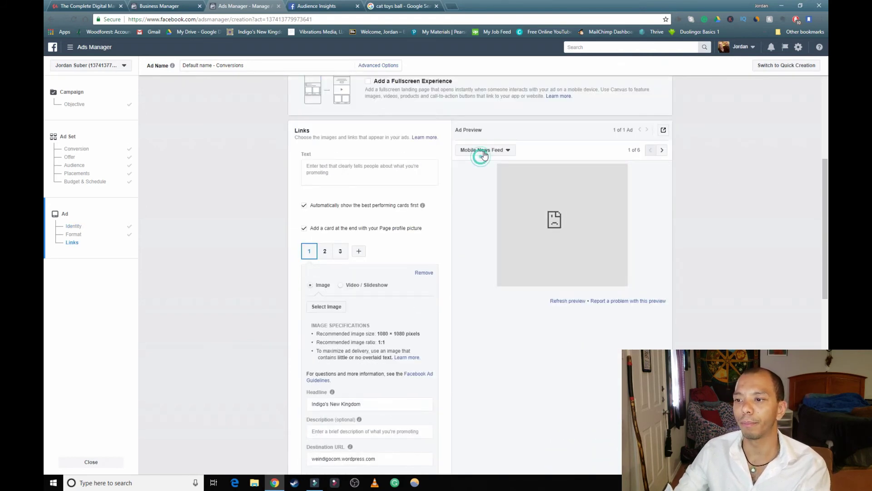
scroll(512, 230, down, 2)
click(517, 205)
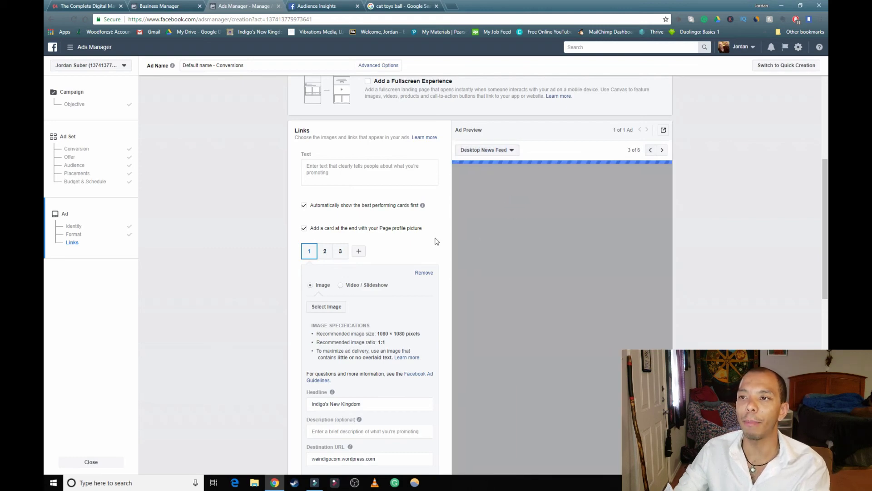
scroll(437, 241, up, 3)
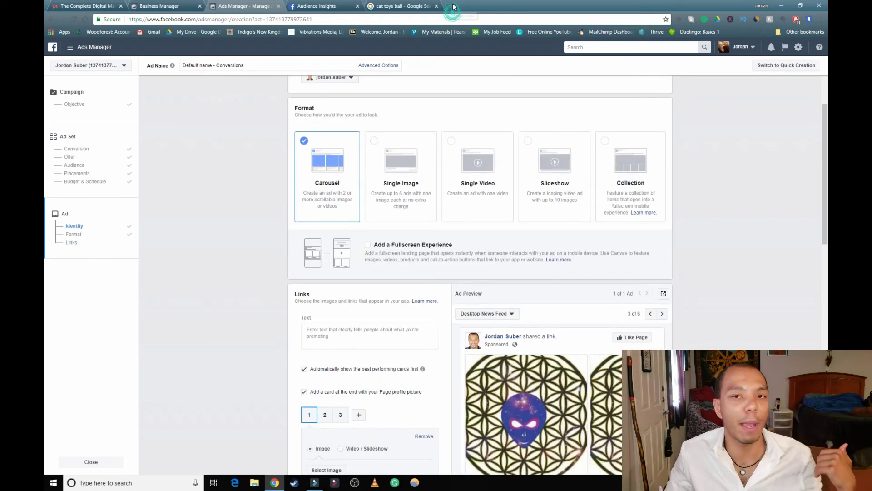
Step: Search Google Images for "cats" in a new browser tab and refine the search to "maine coon"
click(454, 5)
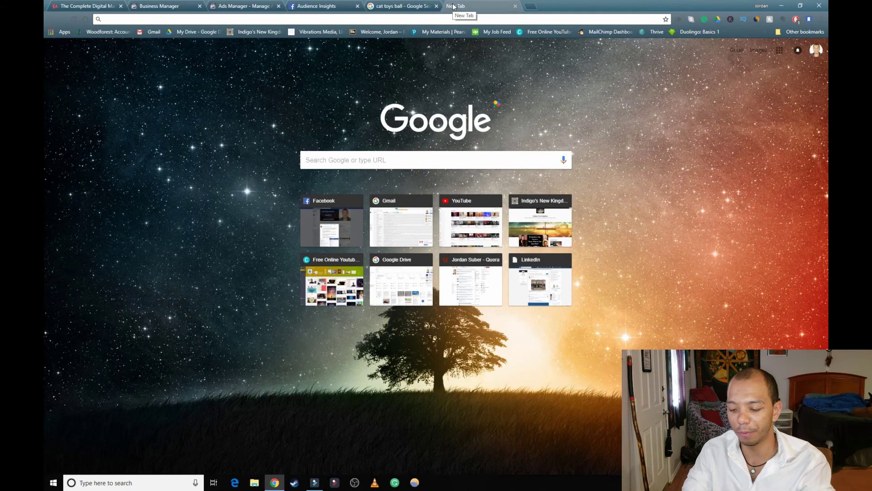
text(cats)
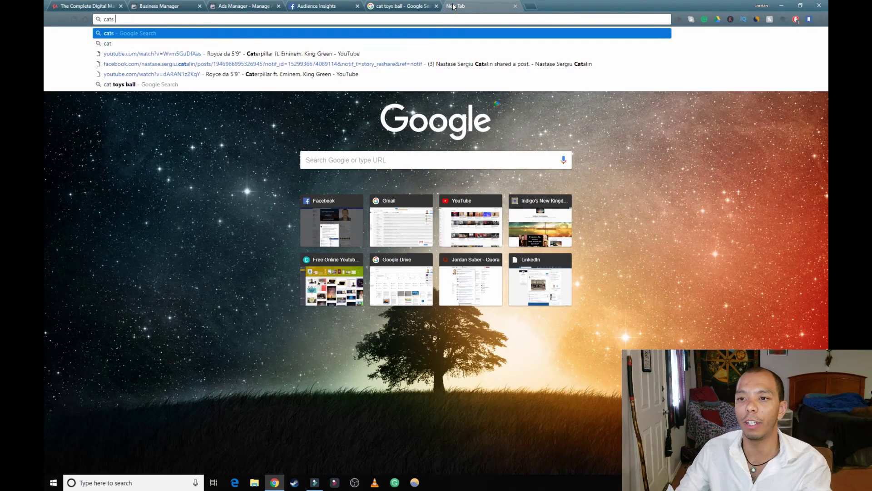
key(Return)
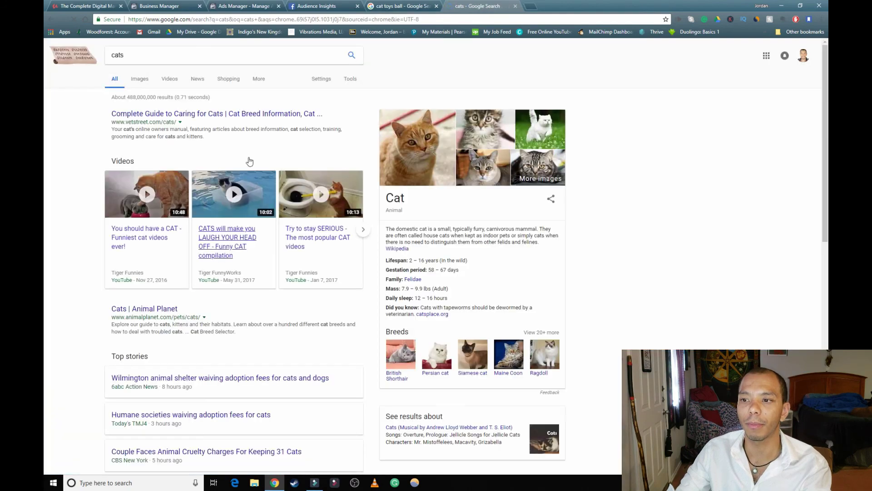
click(141, 80)
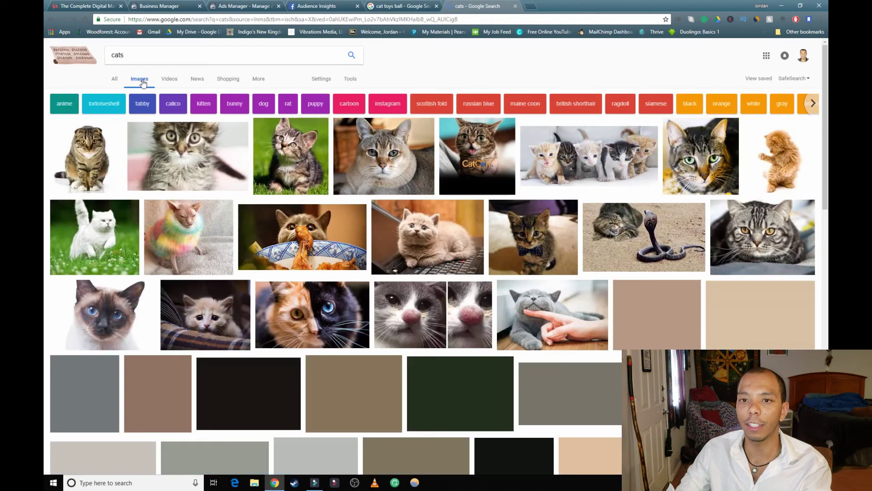
text(maine coon)
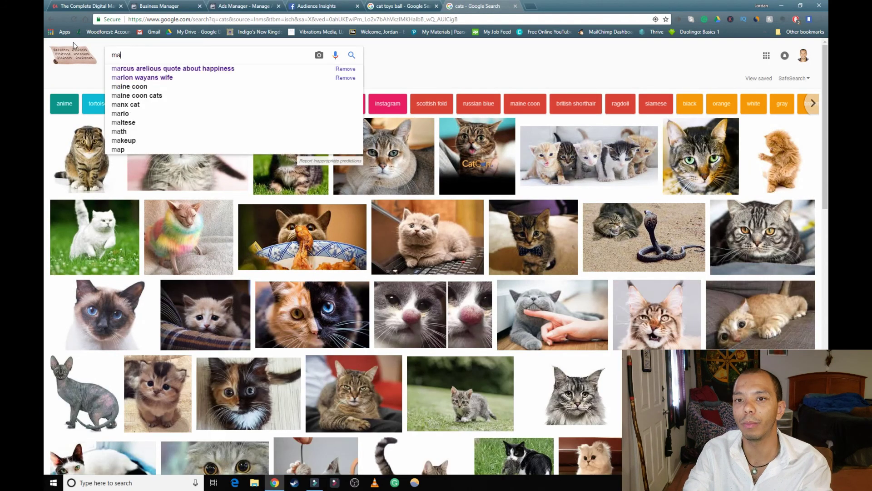
key(Return)
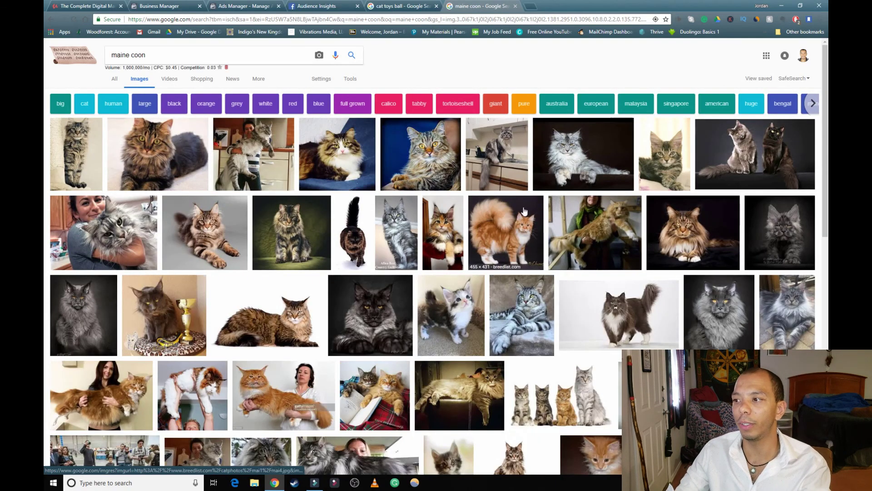
Step: Save the picture of the grey and black Maine Coon pair from the image results to the Pictures folder as "moom"
click(802, 160)
right_click(273, 270)
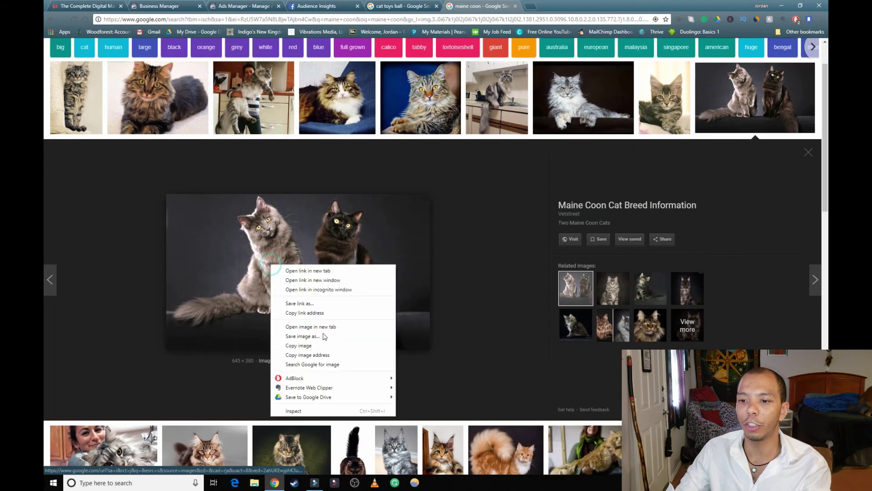
click(302, 338)
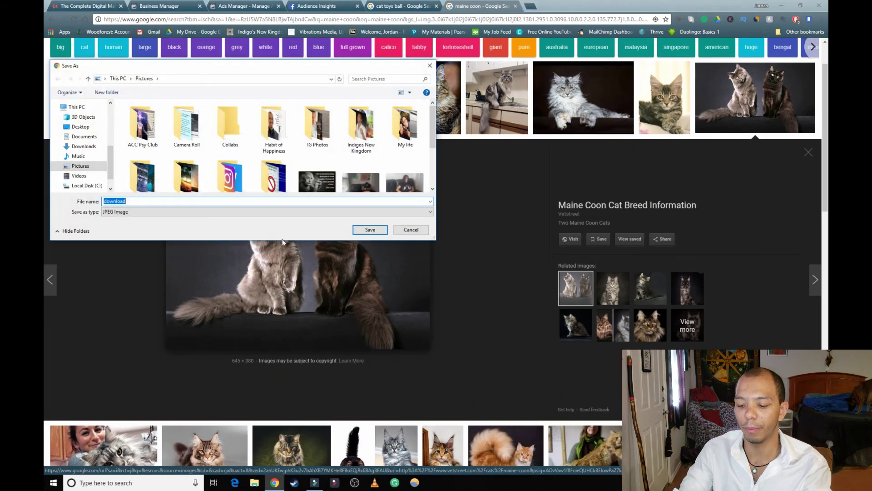
text(moom)
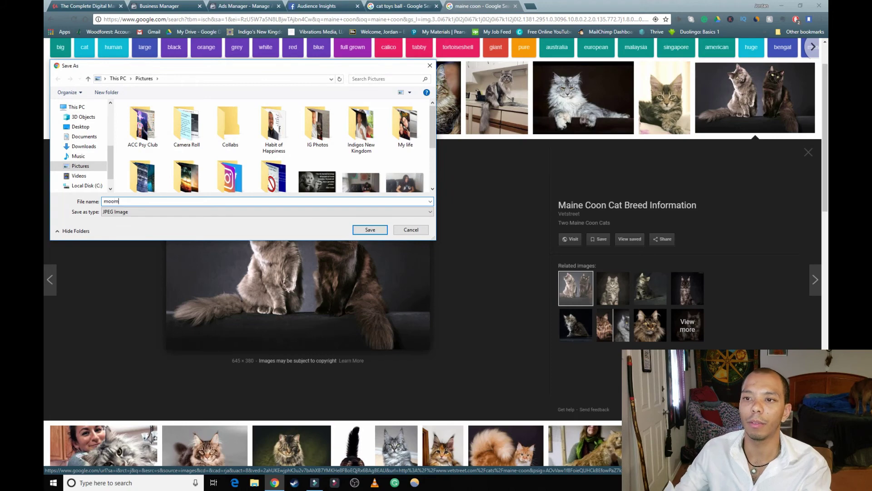
click(370, 230)
Step: Return to Ads Manager and look over the ad's identity, format and links sections
click(323, 8)
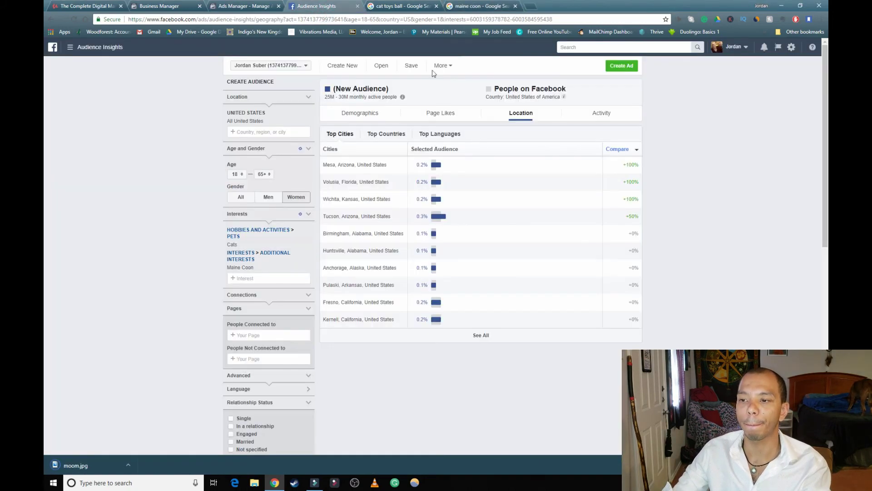
click(275, 5)
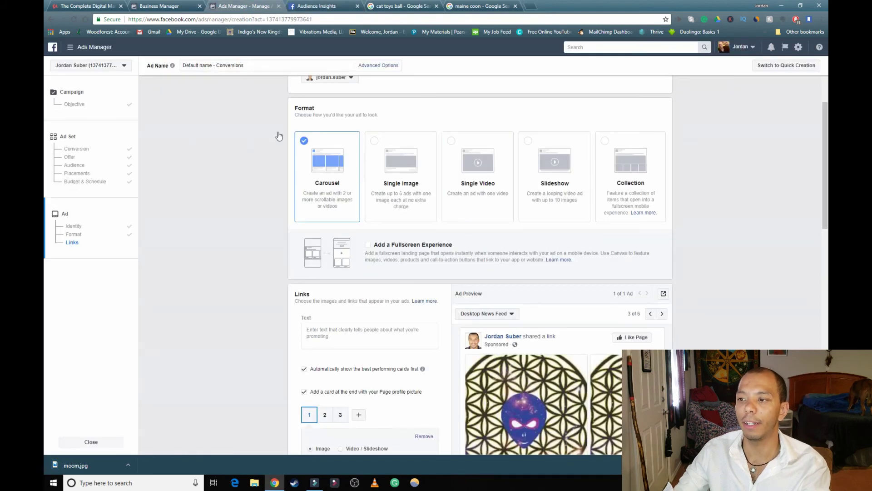
scroll(445, 325, down, 2)
scroll(579, 258, down, 1)
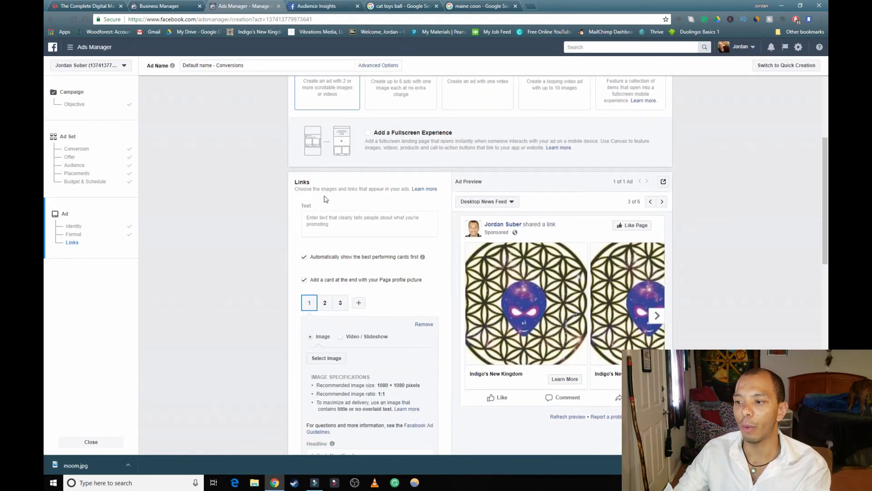
scroll(386, 260, up, 6)
scroll(400, 270, down, 3)
scroll(400, 269, up, 3)
scroll(419, 288, down, 3)
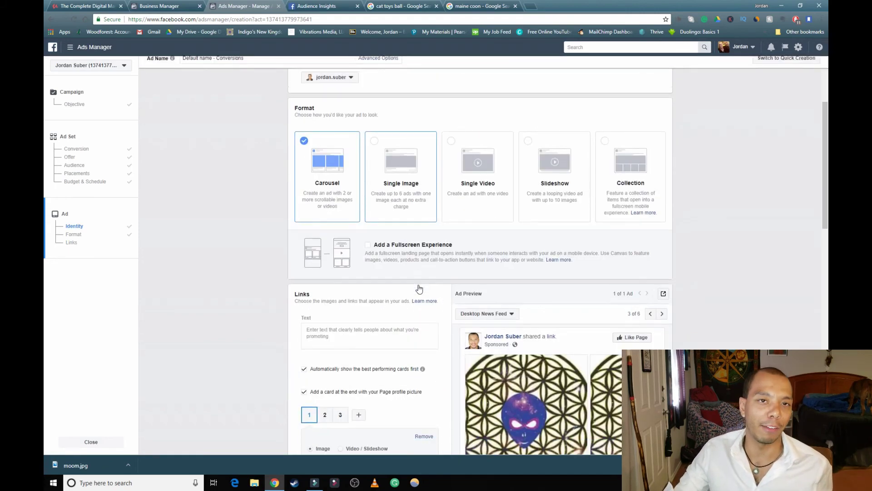
scroll(418, 288, down, 4)
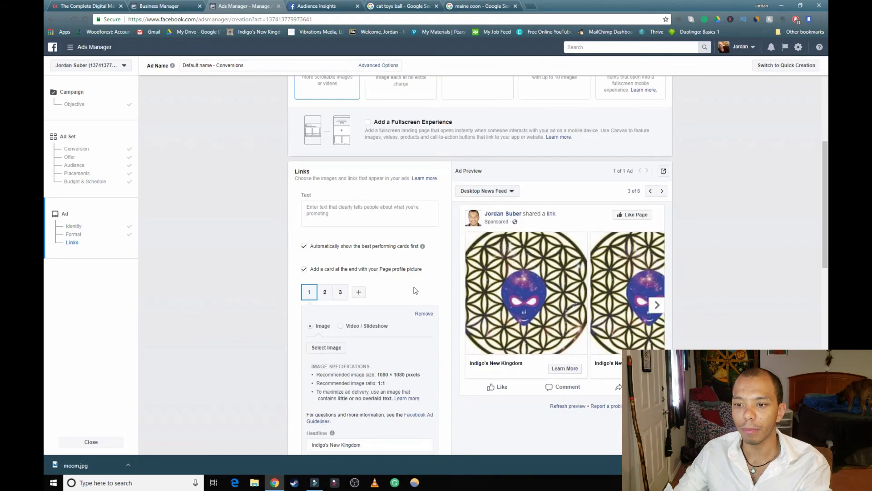
Step: Browse the account images for the first carousel card, close the image selection and remove that card
click(325, 306)
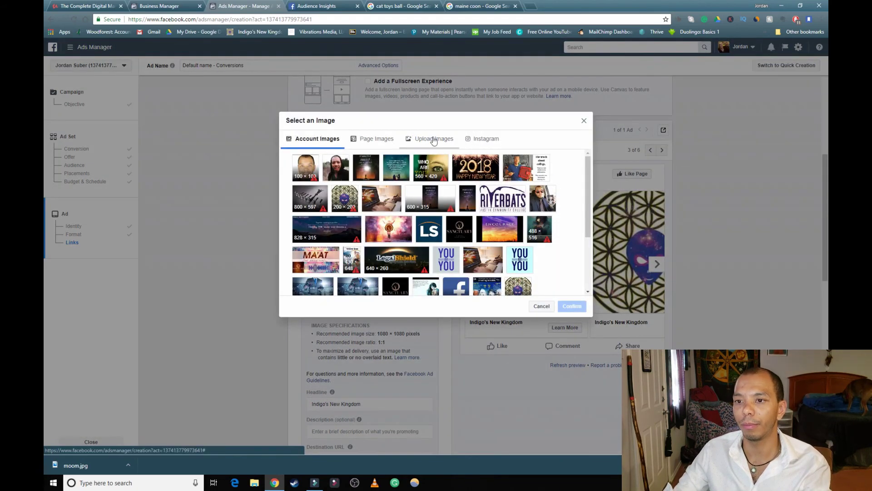
scroll(354, 170, down, 2)
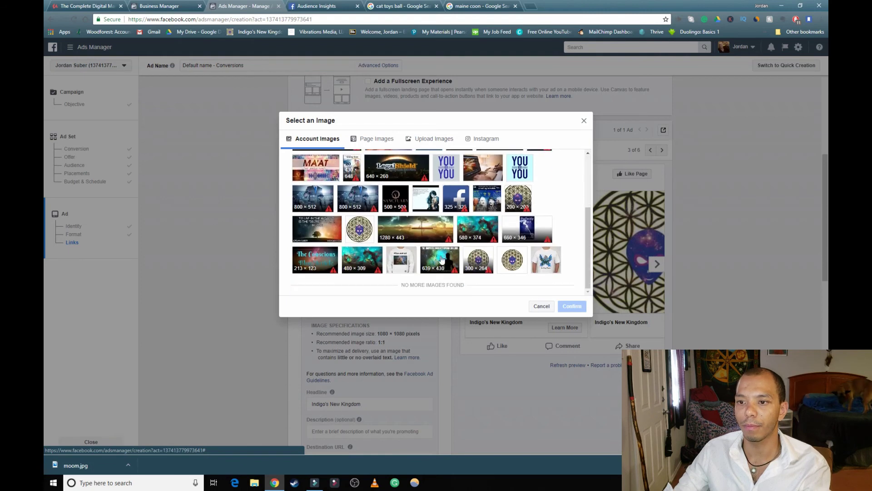
scroll(372, 224, up, 2)
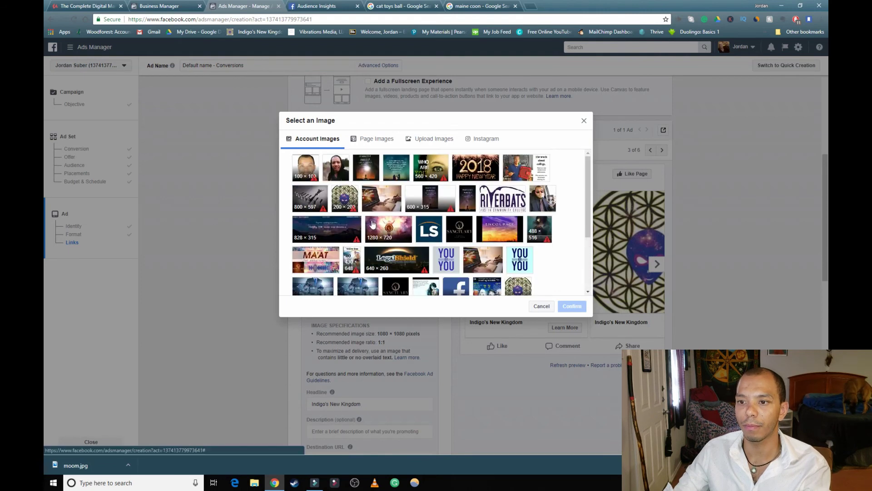
click(248, 170)
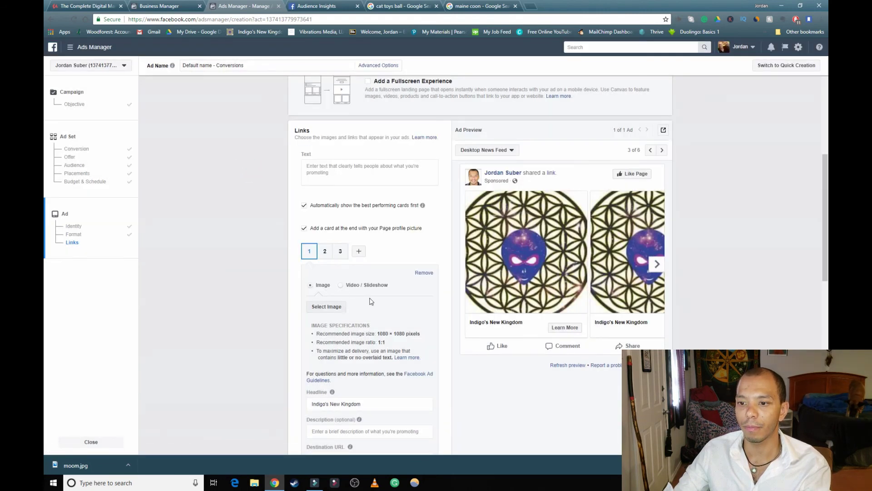
click(424, 272)
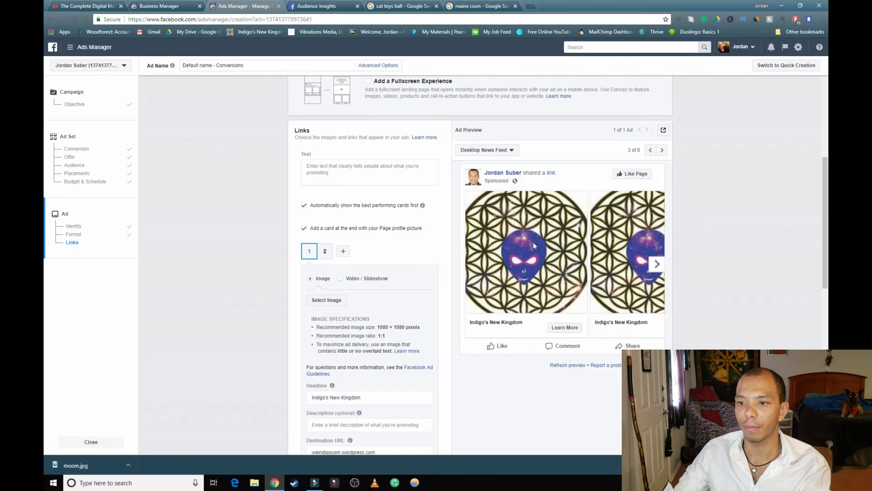
Step: Try to upload the saved cat picture from the Pictures folder as the first carousel card's image, and cancel the selection
scroll(231, 278, down, 3)
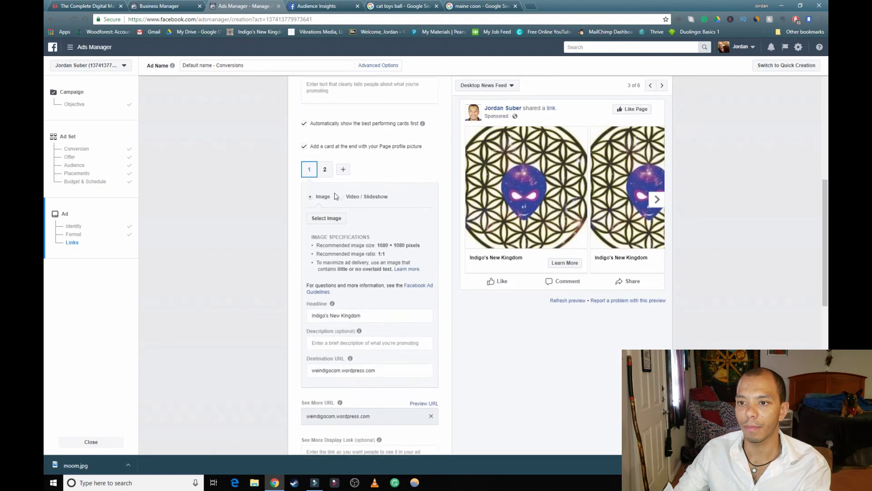
click(321, 217)
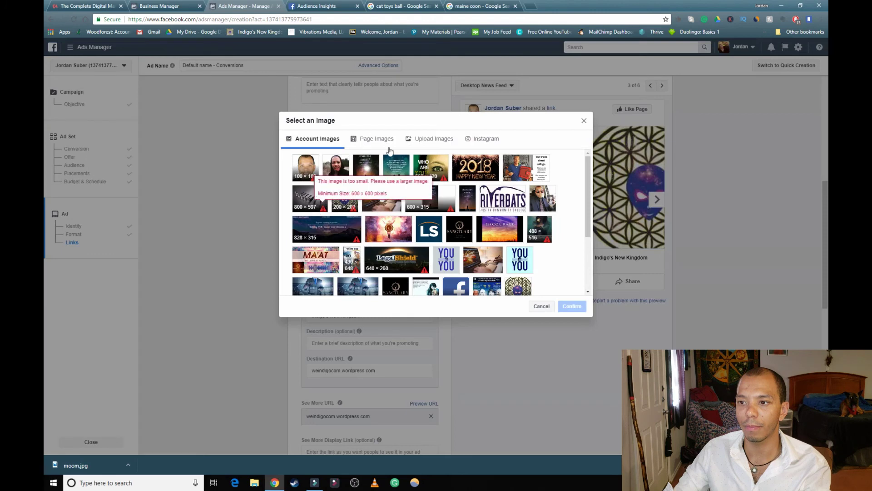
click(438, 140)
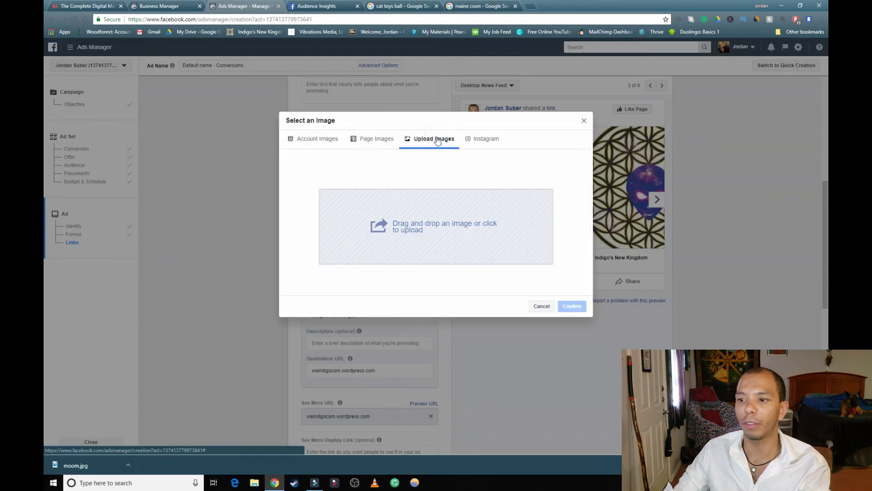
click(430, 221)
scroll(273, 179, down, 10)
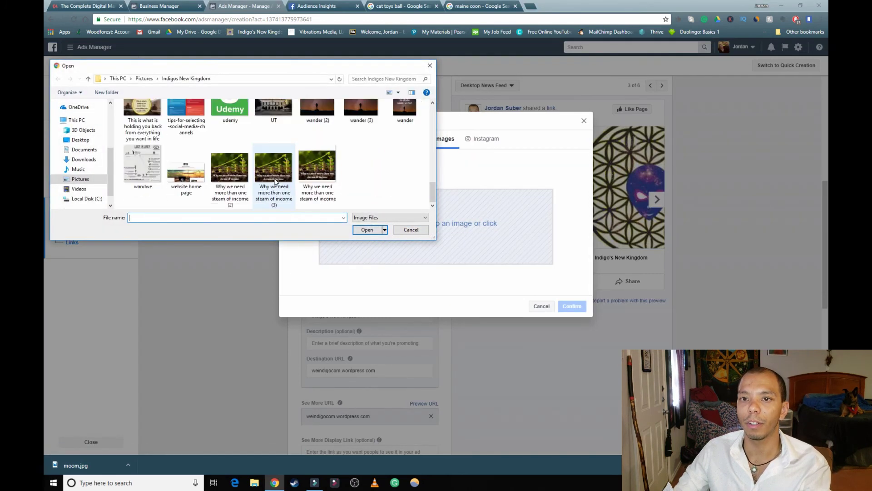
scroll(275, 182, up, 5)
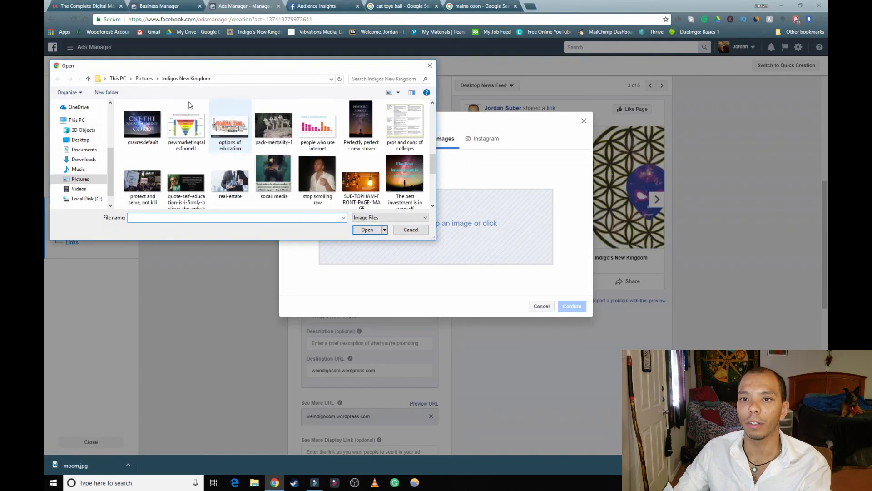
click(144, 79)
scroll(150, 150, down, 5)
double_click(152, 180)
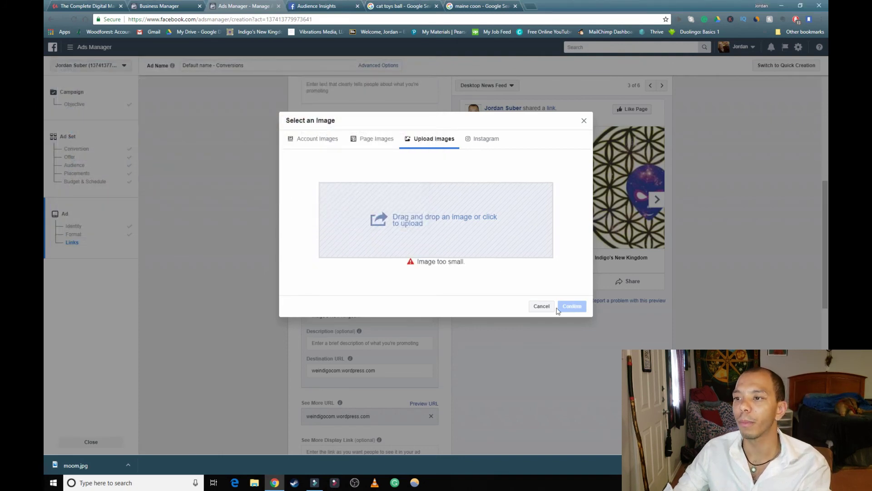
click(540, 306)
Step: Review the available ad placements for the preview and set the preview to Feature Phone
scroll(509, 254, up, 3)
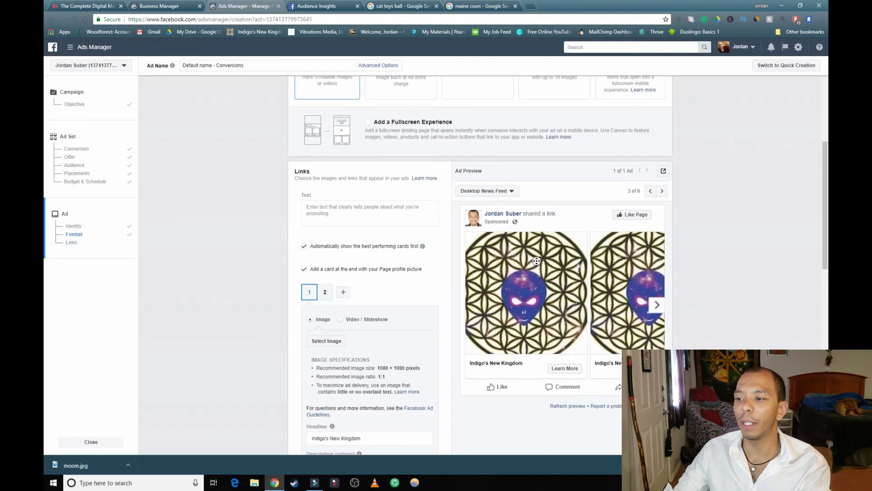
click(484, 191)
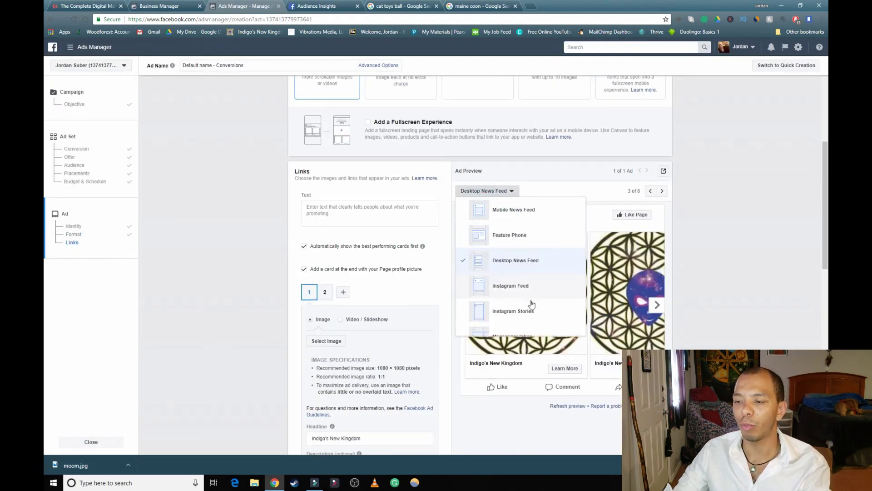
scroll(530, 302, down, 1)
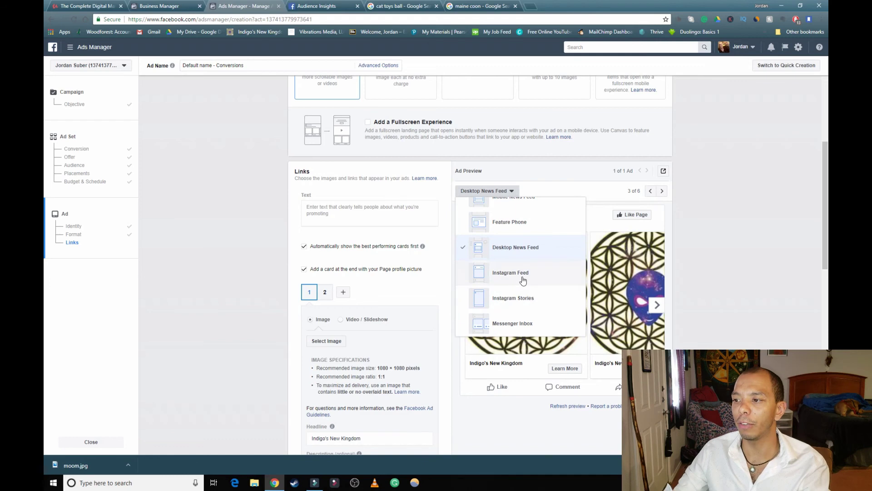
scroll(520, 277, up, 1)
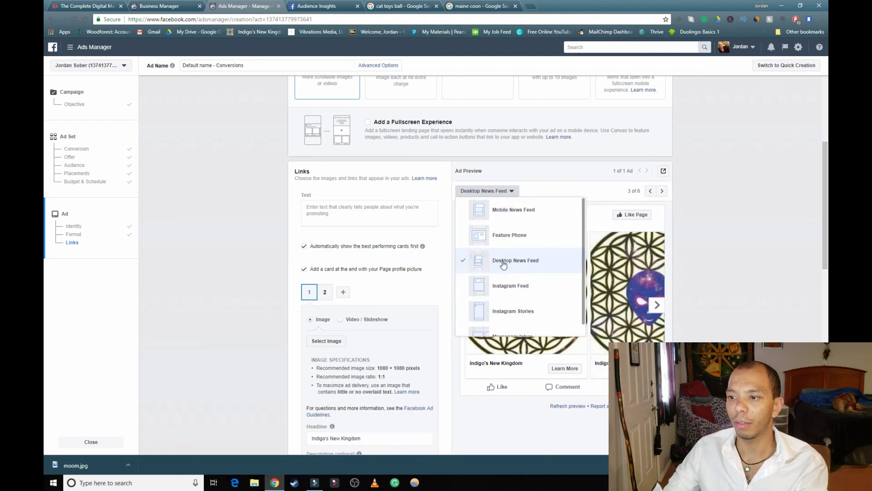
click(520, 238)
Step: Change the ad format from Carousel to Single Image and go to its images section
scroll(636, 273, up, 2)
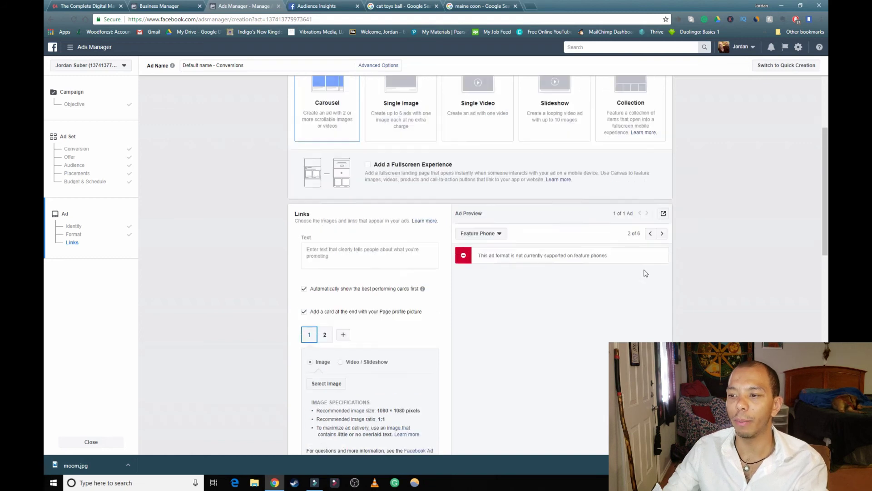
click(400, 151)
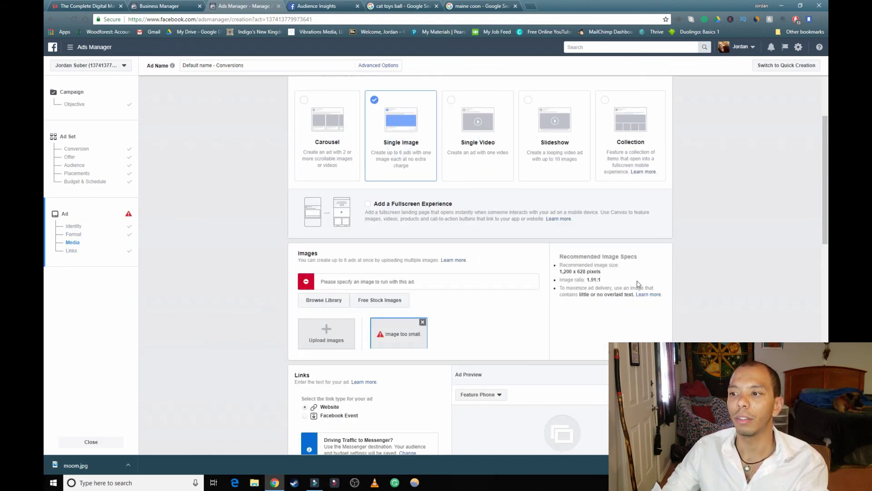
scroll(518, 284, down, 2)
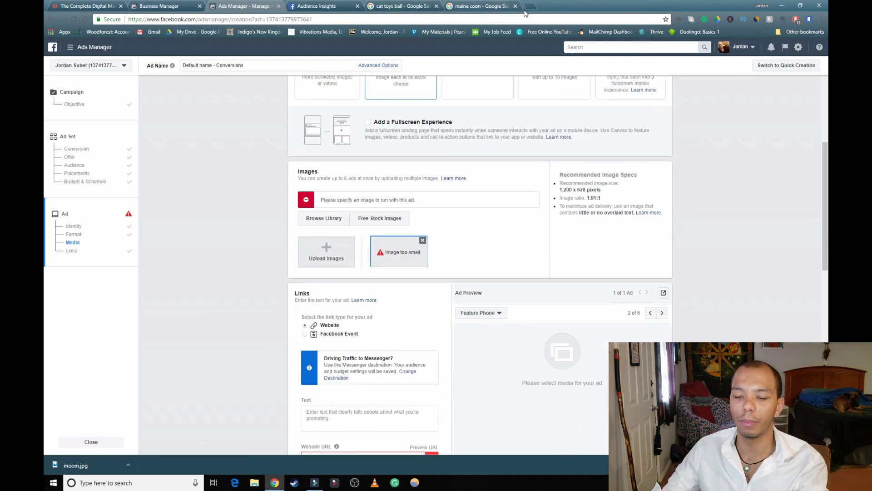
Step: Change the Google Images search to "maine coon facebook ads"
click(489, 8)
scroll(242, 209, up, 2)
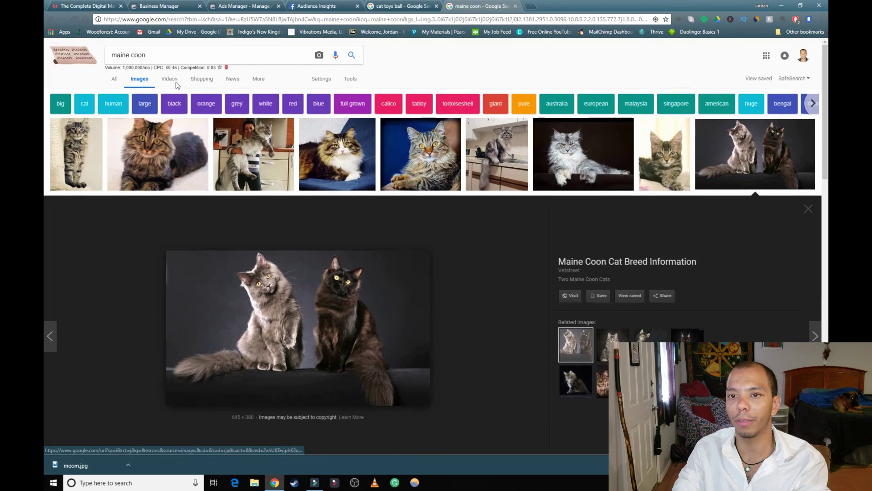
click(206, 58)
text(fac)
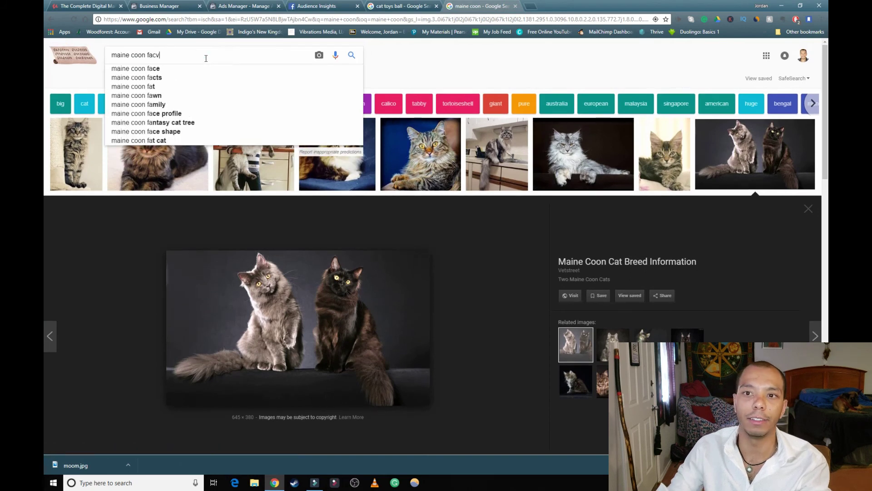
text(ebook ads)
key(Return)
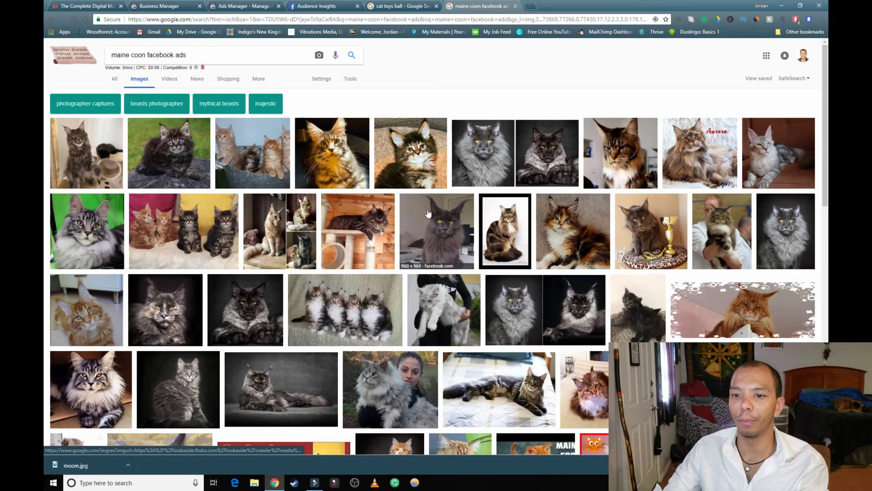
Step: Save the picture of four Maine Coon kittens in a row under its suggested file name "images"
click(326, 319)
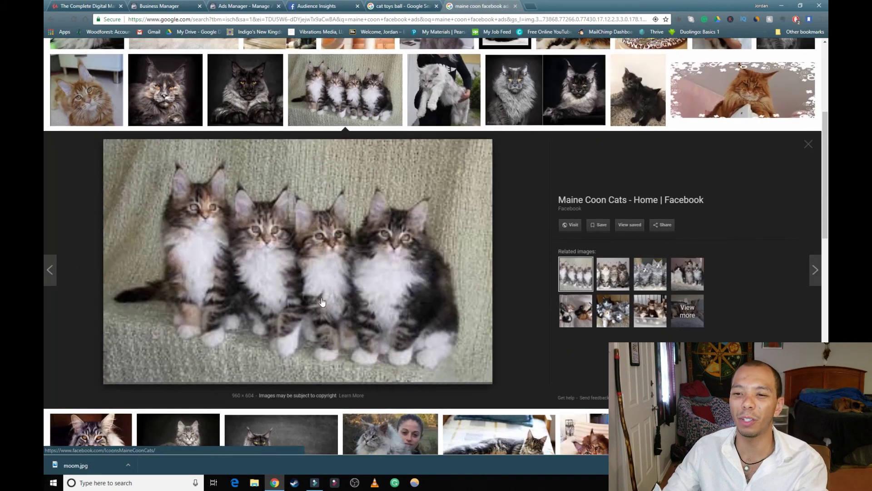
right_click(325, 236)
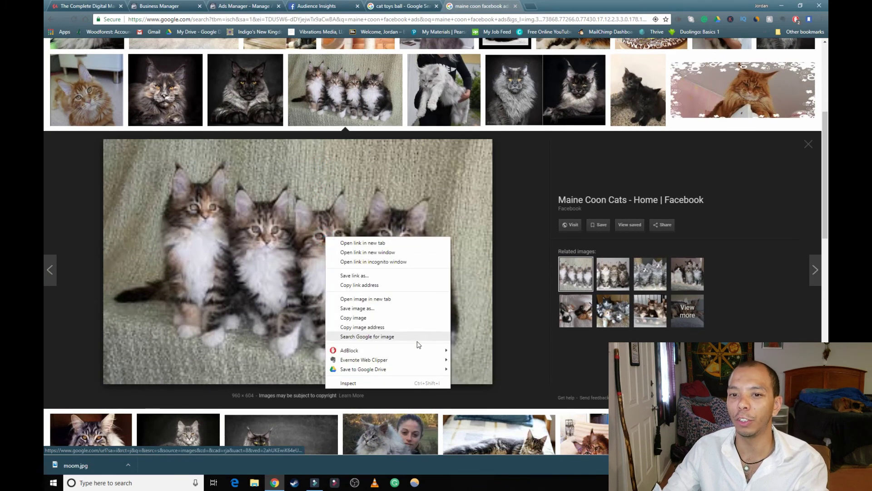
click(358, 308)
click(370, 230)
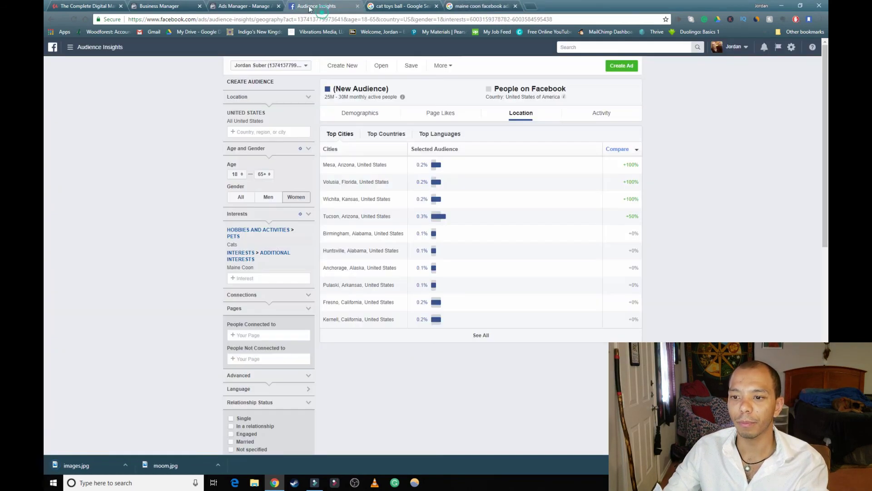
Step: Switch back to Ads Manager and upload the saved kittens picture as the single image ad's media
click(317, 5)
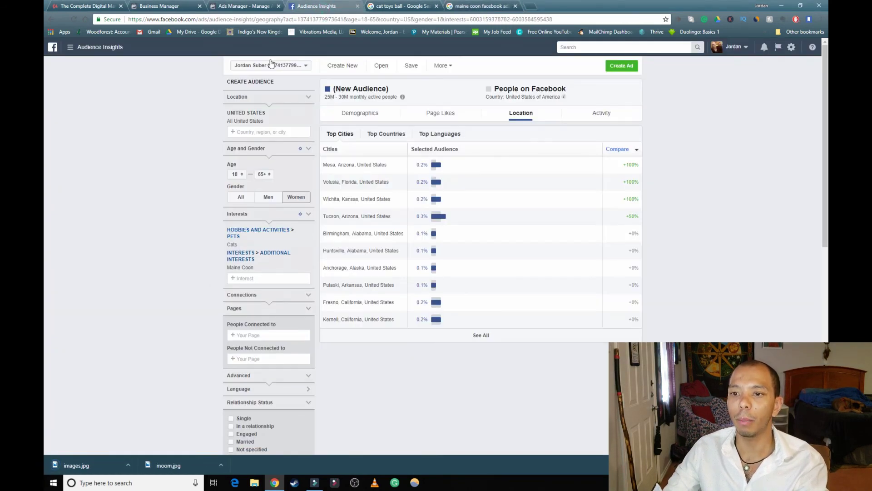
click(234, 5)
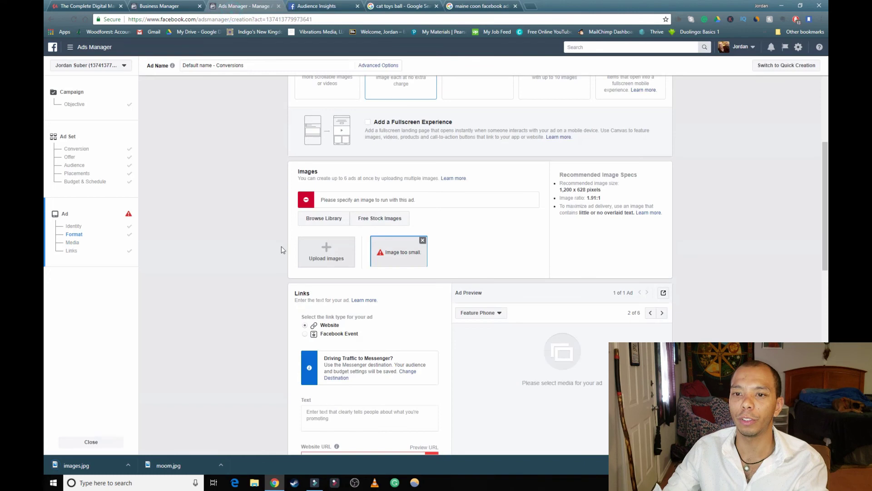
click(327, 250)
scroll(283, 188, down, 1)
double_click(402, 114)
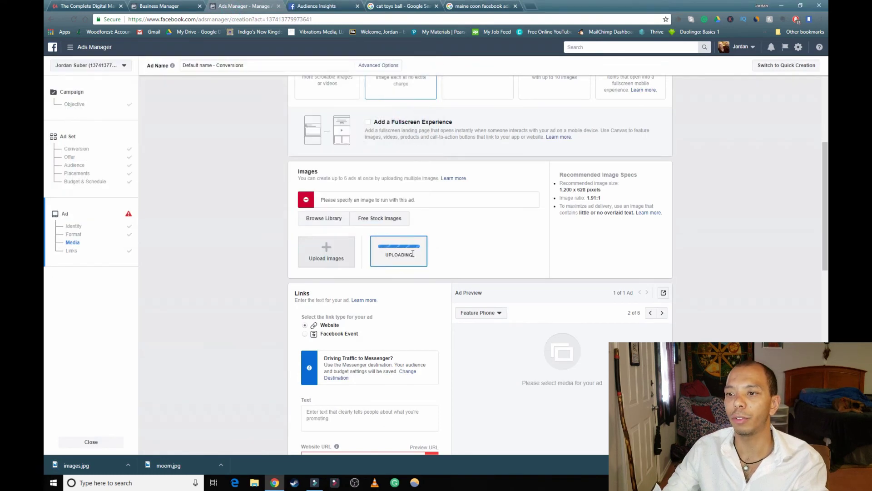
Step: Switch the ad preview to the Desktop News Feed placement
scroll(585, 378, down, 4)
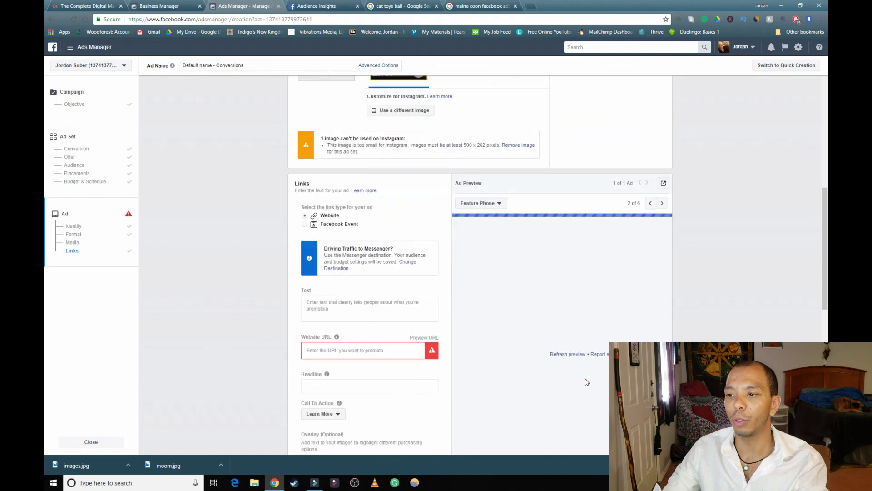
scroll(587, 382, up, 1)
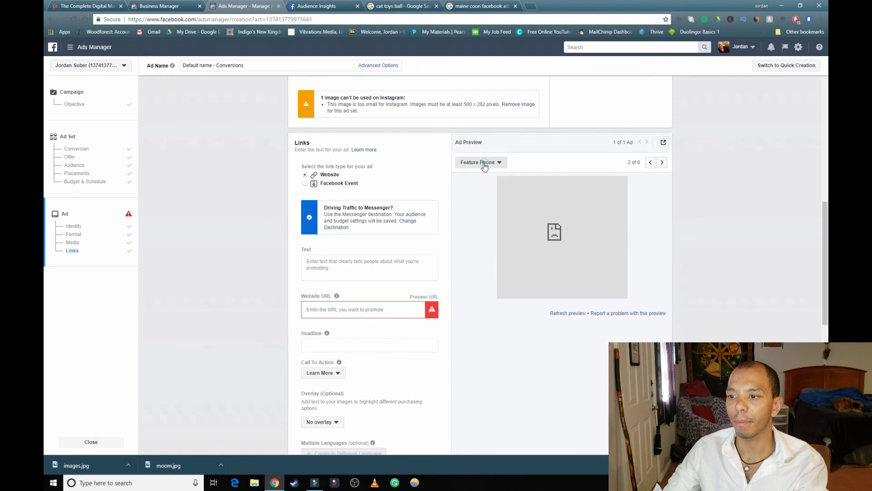
click(482, 164)
click(497, 182)
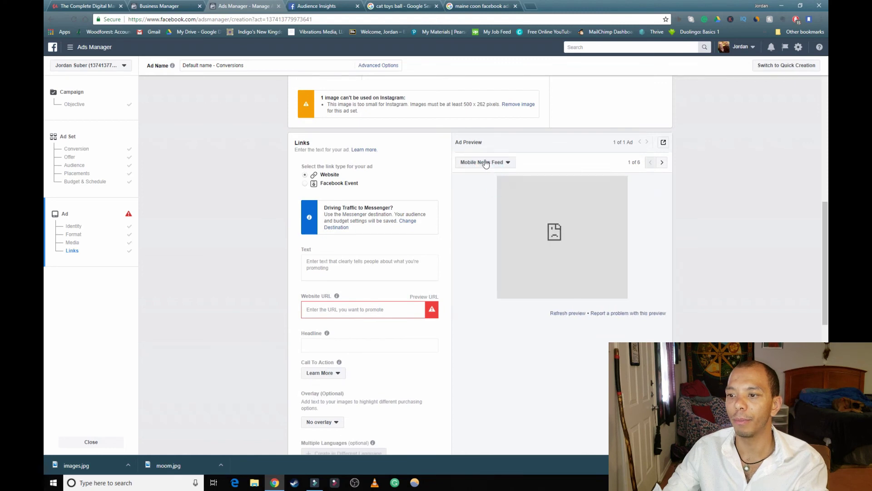
click(483, 163)
click(493, 232)
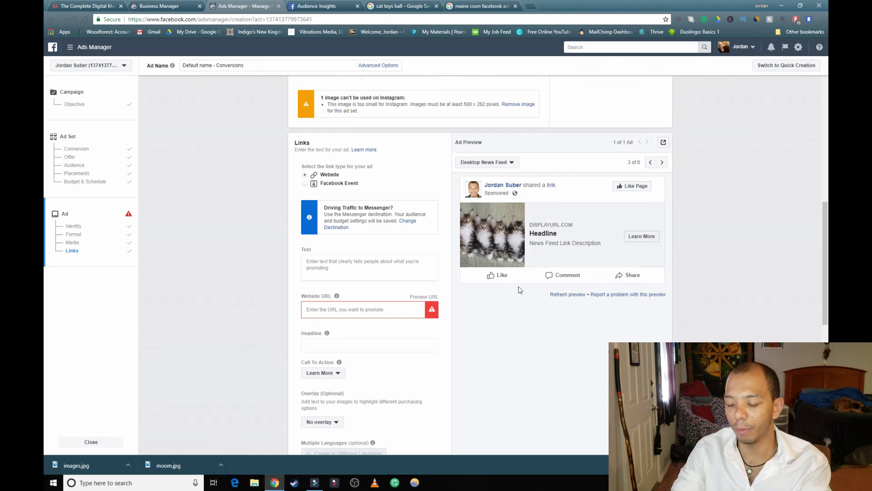
Step: Enter mainecooncats.com as the ad's website URL
click(398, 309)
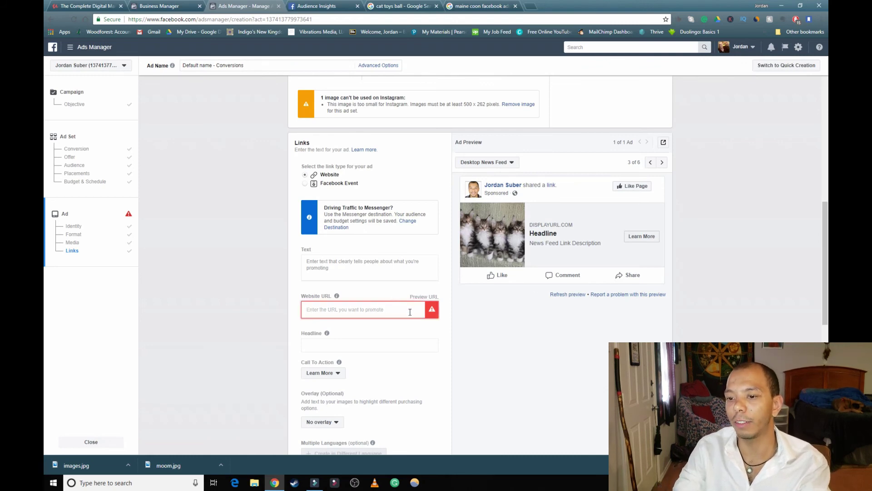
text(mainecoo)
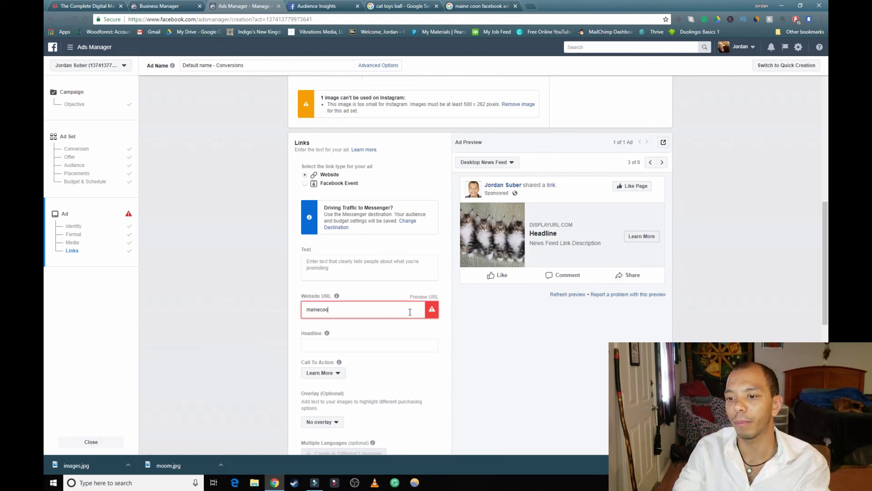
text(ncats.com)
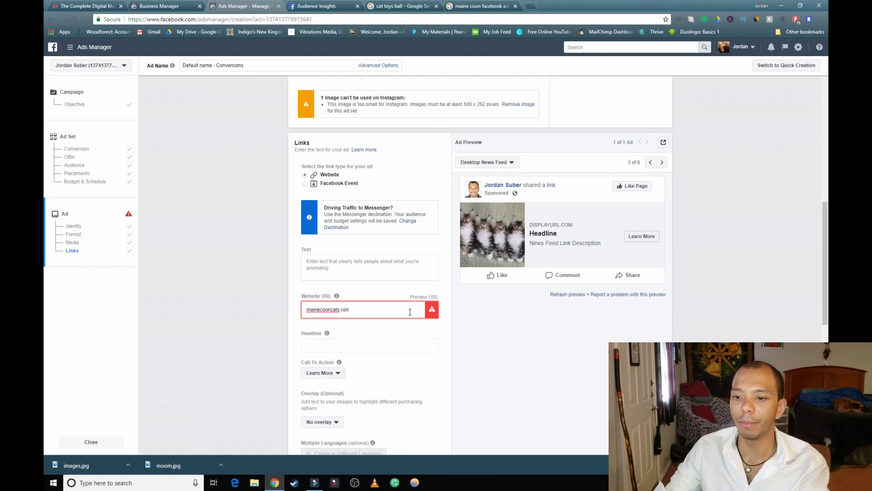
text(m)
Step: Enter "MaineCoonCats.com" as the ad's headline
click(393, 345)
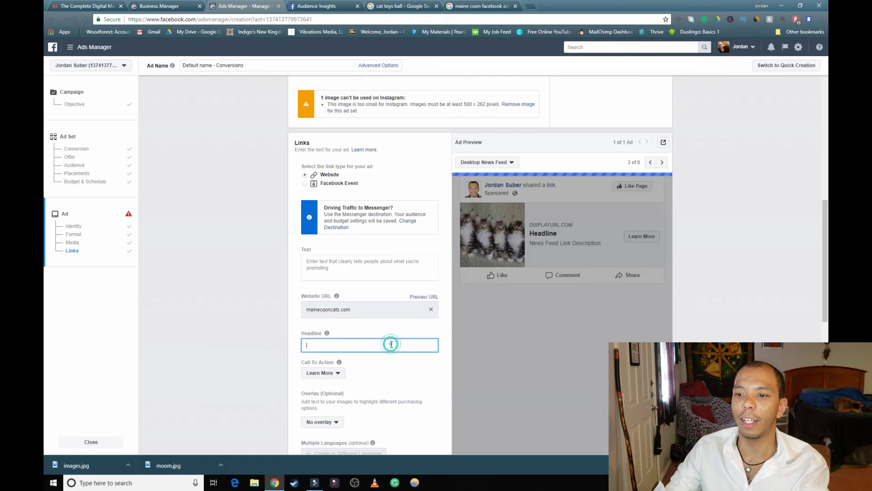
text(MaineCoonCats.com)
scroll(440, 364, down, 2)
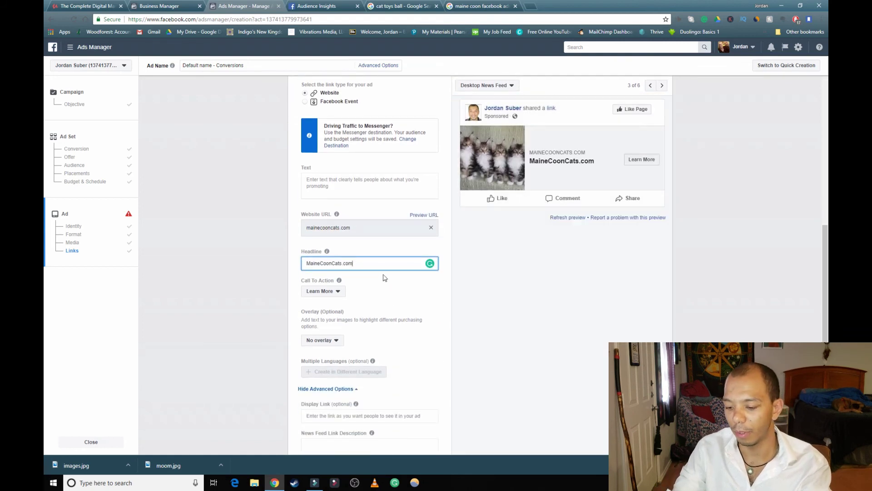
Step: Replace the ad's headline with "[Save a maine cat 60% off]"
triple_click(376, 264)
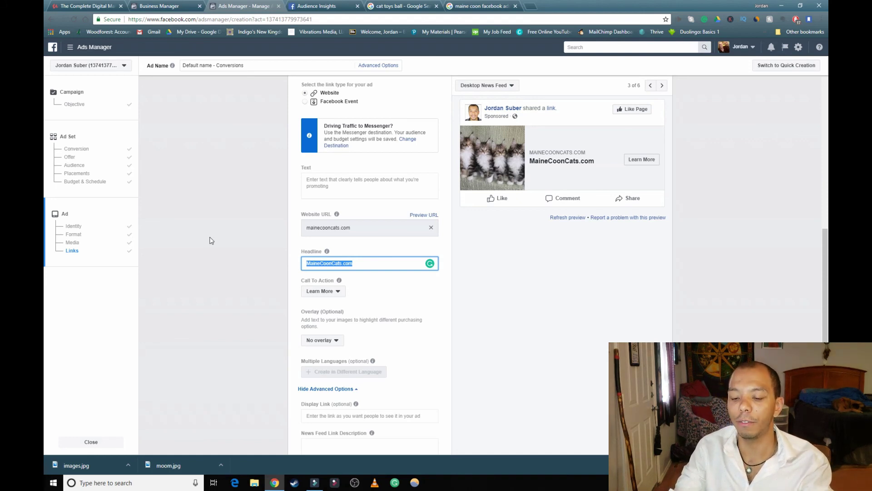
key(BackSpace)
text([Sac)
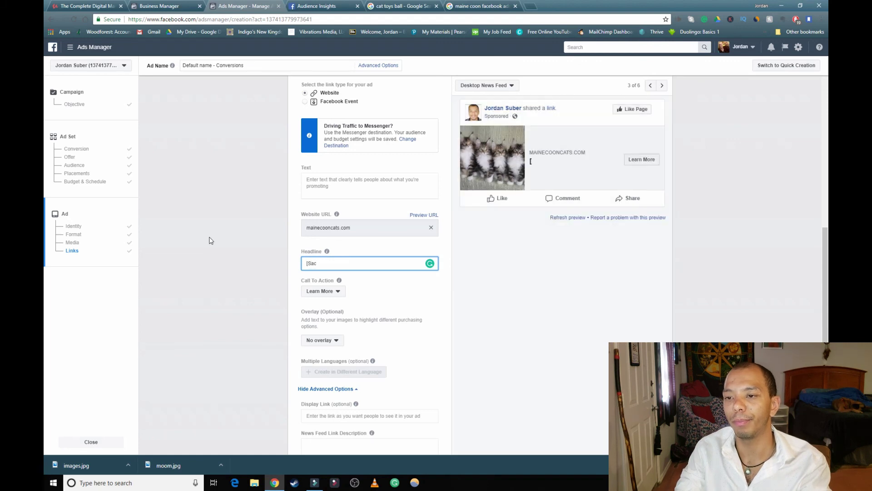
key(BackSpace)
text(ve a)
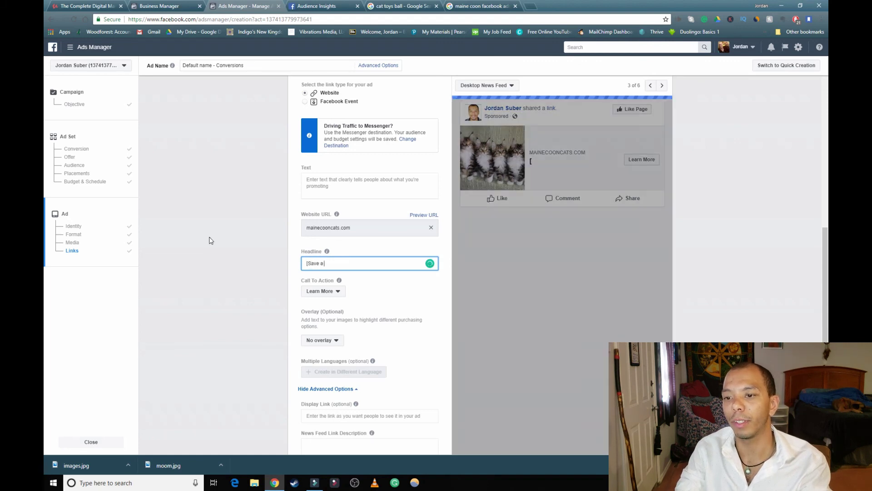
text( maine cat)
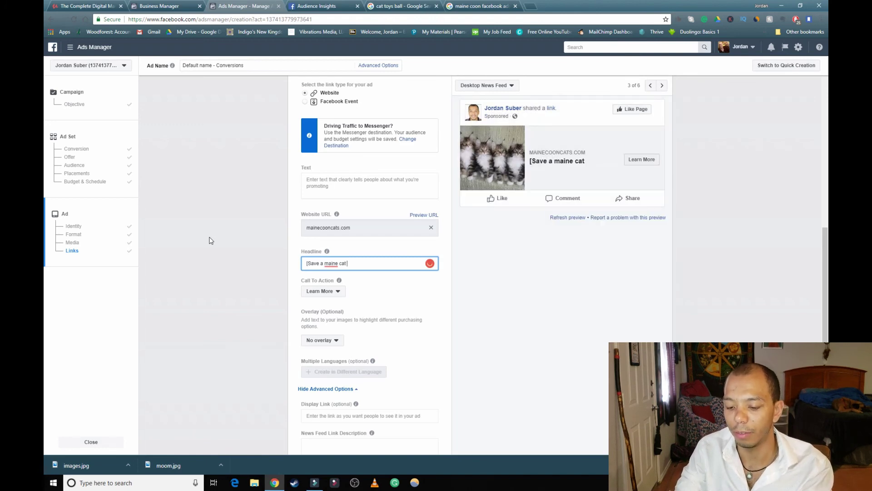
text( 60)
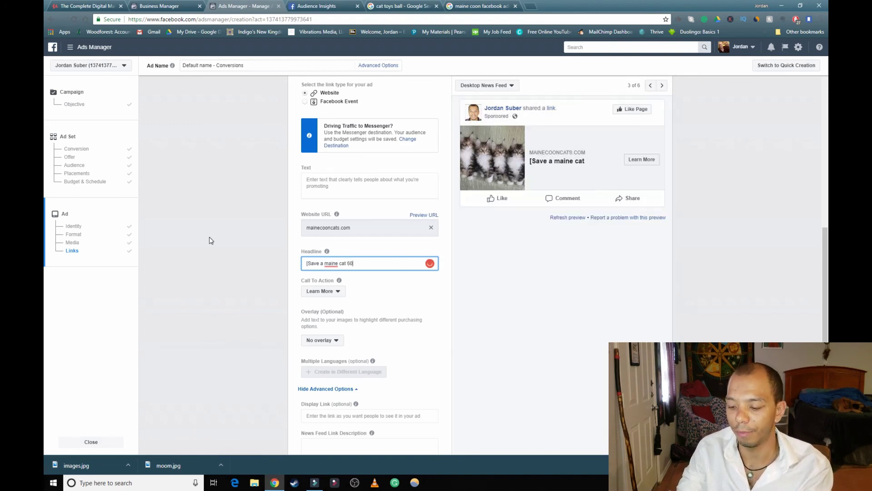
text(% oof)
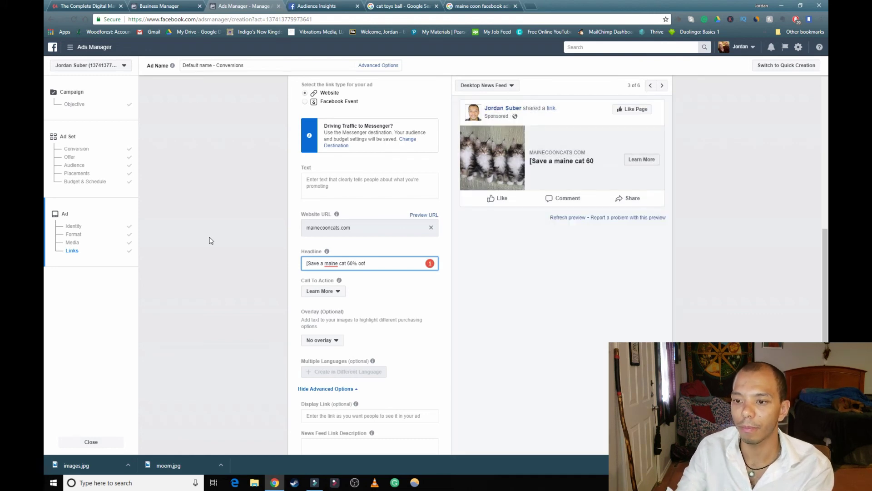
text(ff)
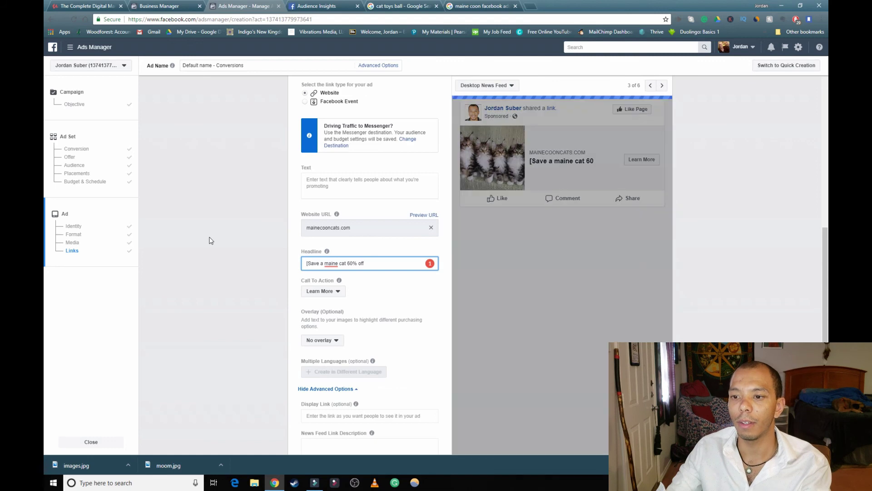
Step: Try to capitalize "maine" in the headline using the spelling suggestion
right_click(325, 265)
click(327, 265)
mouse_move(332, 265)
click(333, 288)
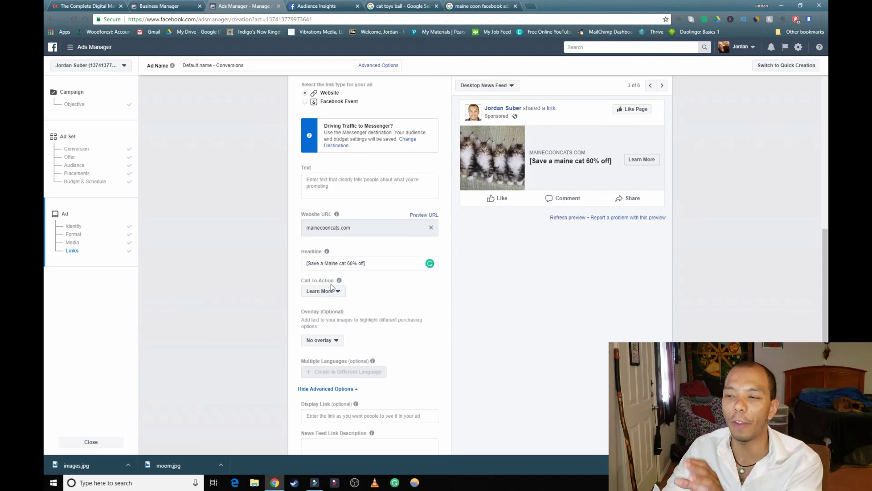
click(374, 265)
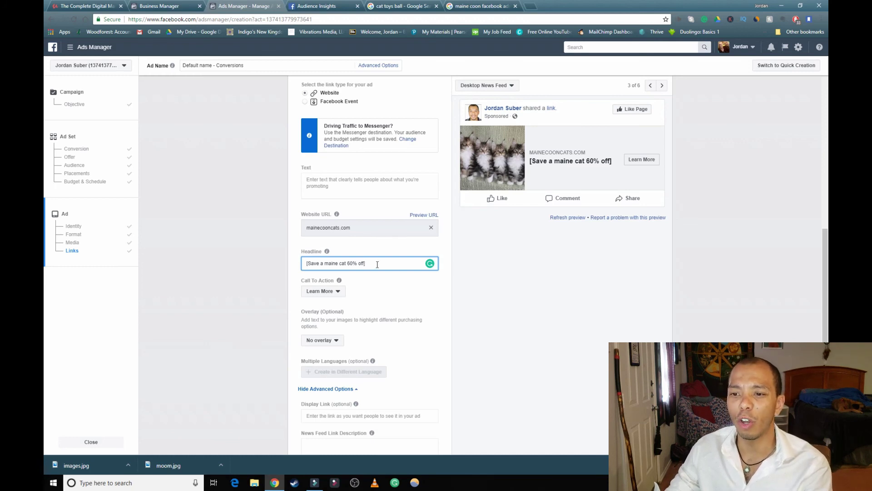
Step: Review the available call-to-action options and keep Learn More
scroll(382, 239, down, 1)
click(339, 249)
scroll(332, 341, down, 1)
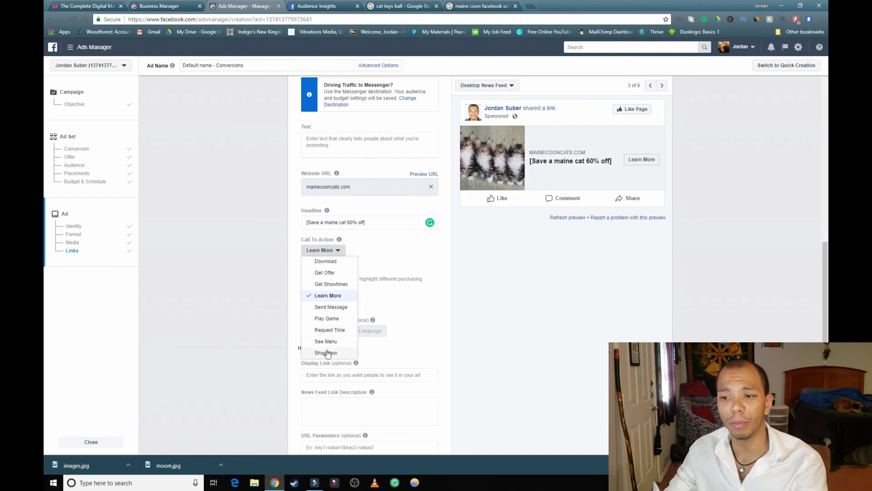
scroll(330, 327, up, 2)
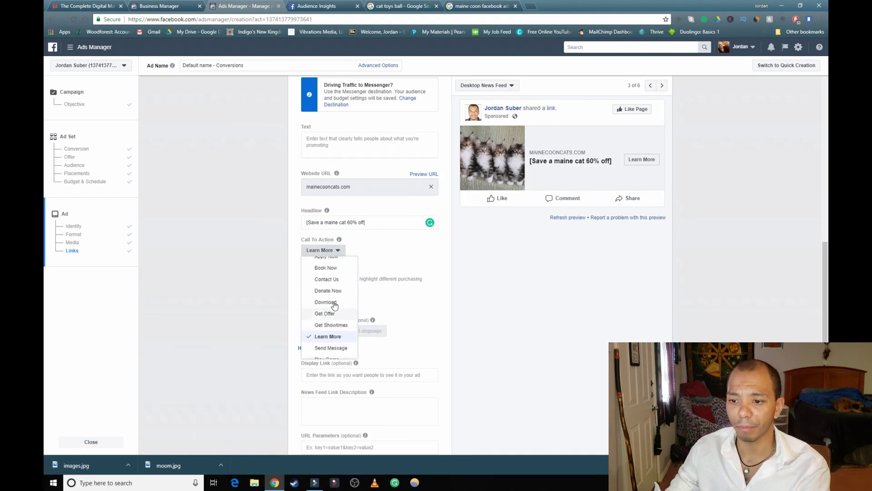
click(401, 287)
Step: Enter "You will fall in love in first sight (Get yours NOW)." as the News Feed link description
mouse_move(361, 334)
scroll(361, 334, down, 1)
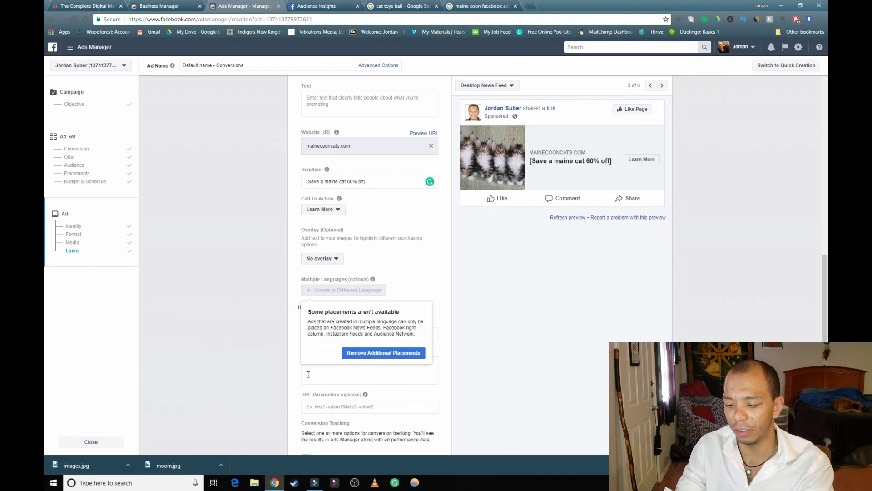
click(342, 369)
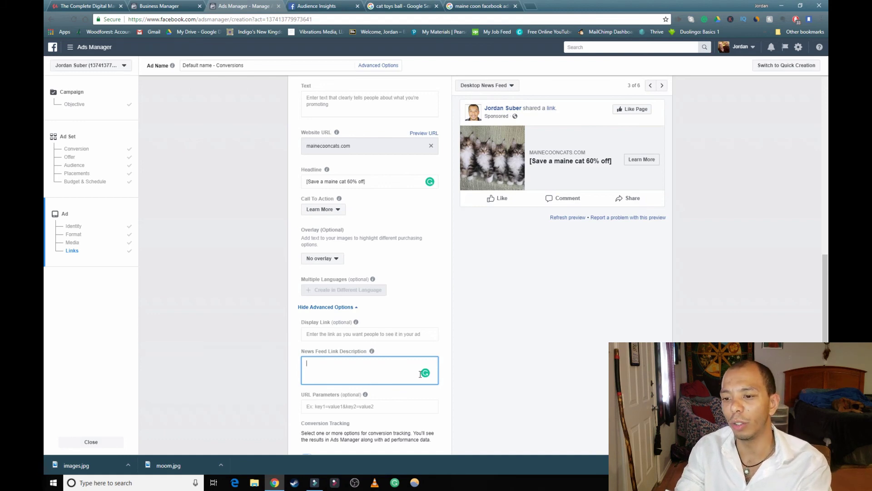
text(You will )
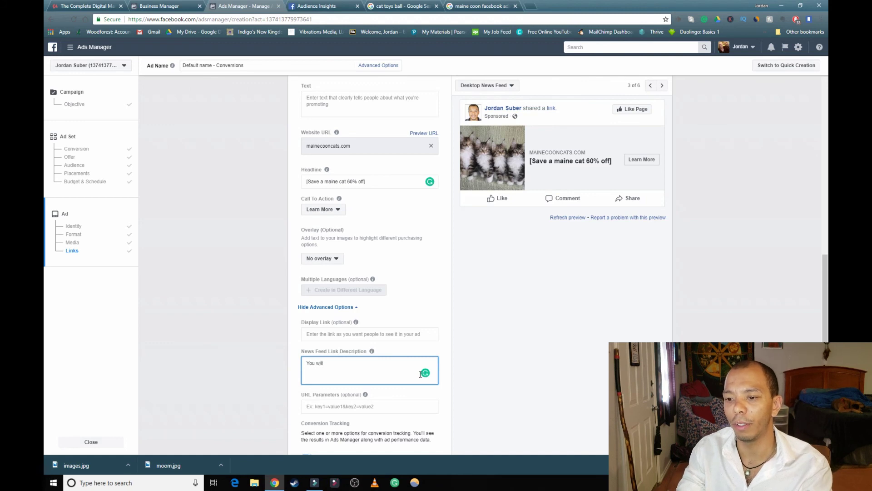
text(fall in love in)
key(BackSpace)
key(BackSpace)
text(in firs)
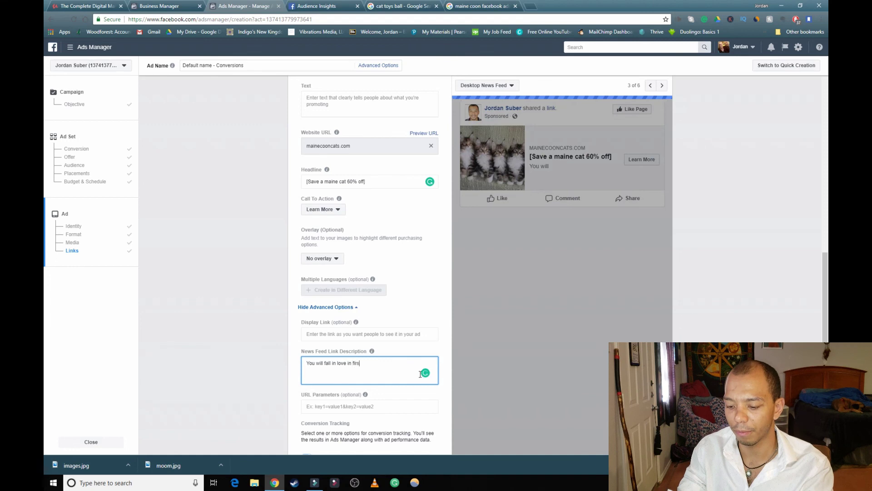
text(t sight)
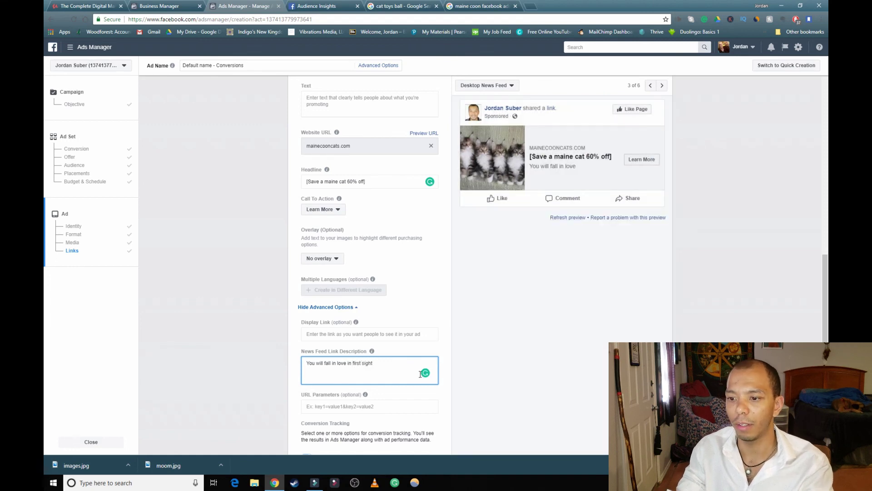
text( ()
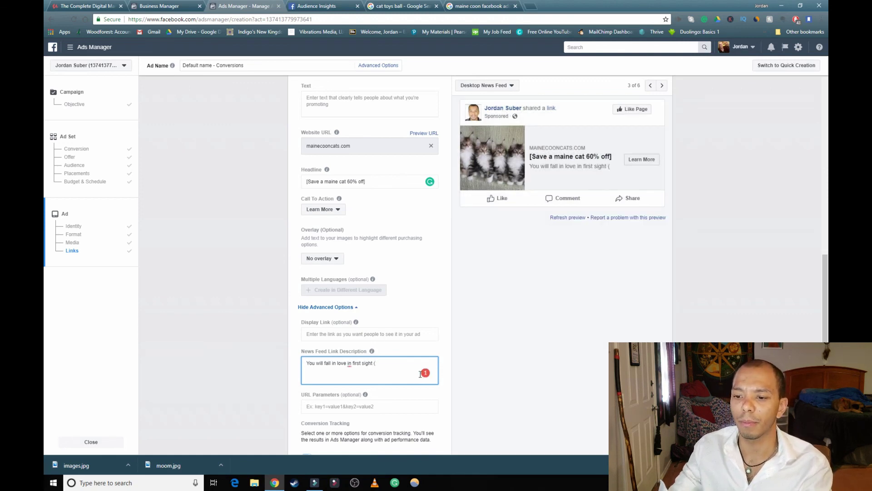
mouse_move(349, 363)
click(363, 403)
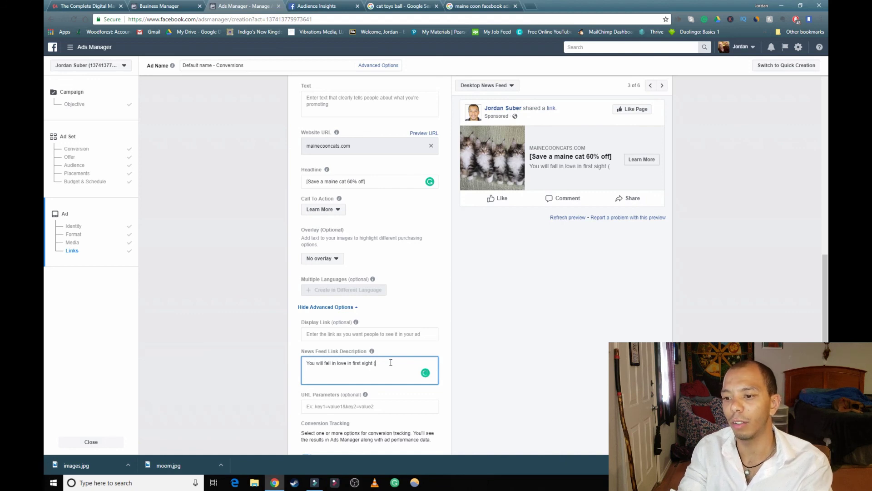
text(Get yours NOW))
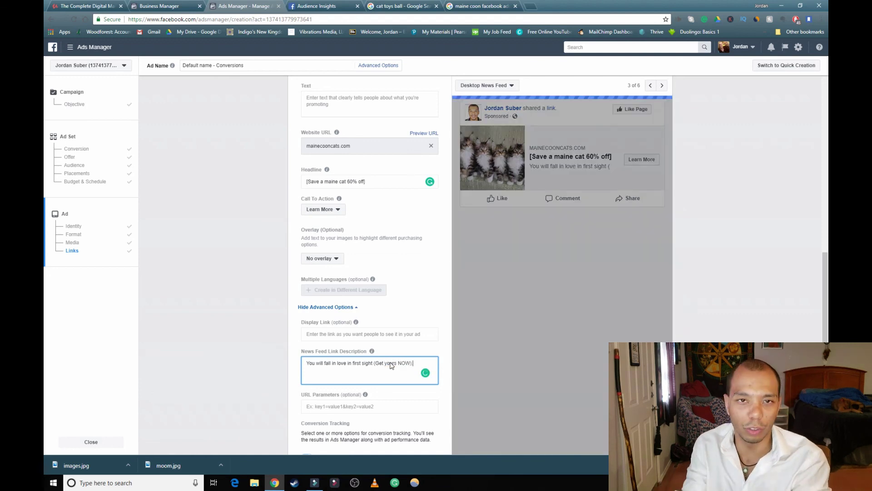
text(.)
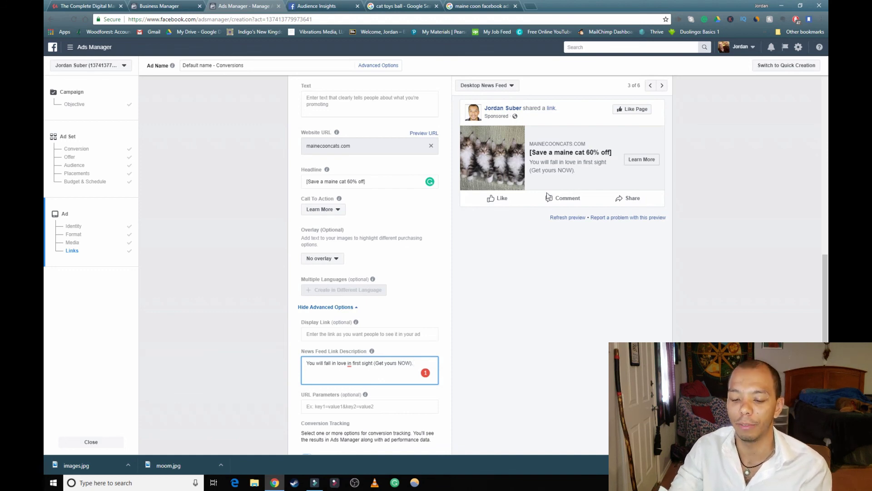
Step: Change "in first sight" to "at first sight" in the News Feed link description
click(352, 369)
key(BackSpace)
key(BackSpace)
text(at)
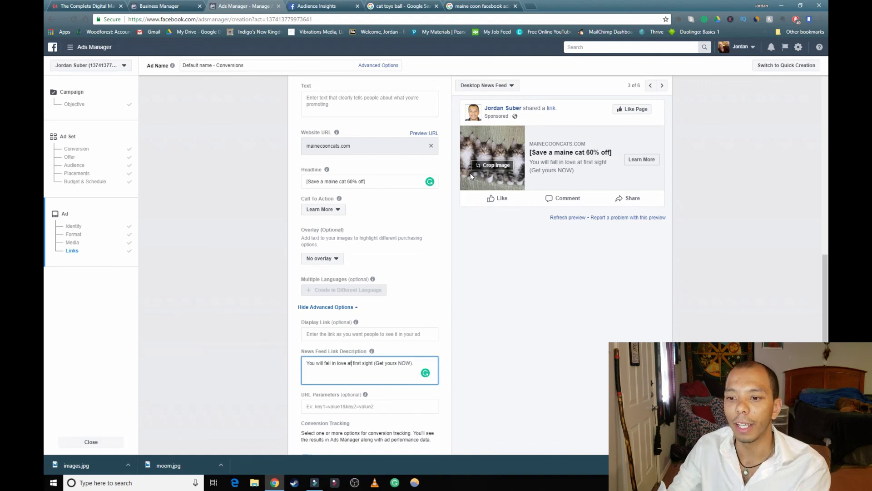
Step: Examine the ad's conversion tracking settings, including the Facebook Pixel, App Events and Offline Events
scroll(368, 342, down, 2)
scroll(368, 342, down, 2)
drag(374, 308, 422, 308)
click(422, 309)
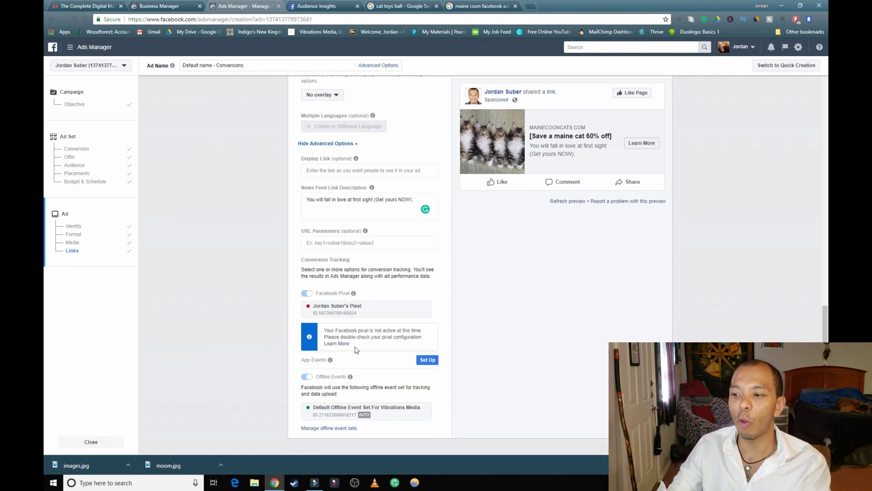
scroll(406, 316, down, 2)
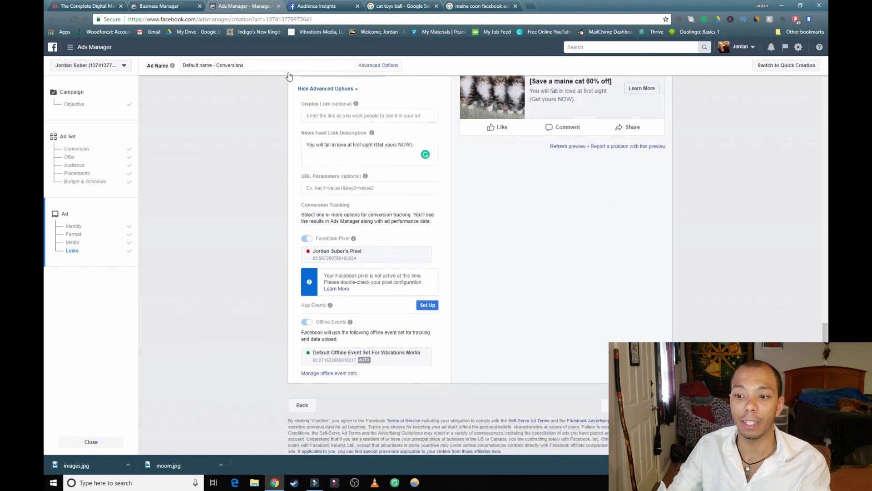
scroll(485, 301, up, 5)
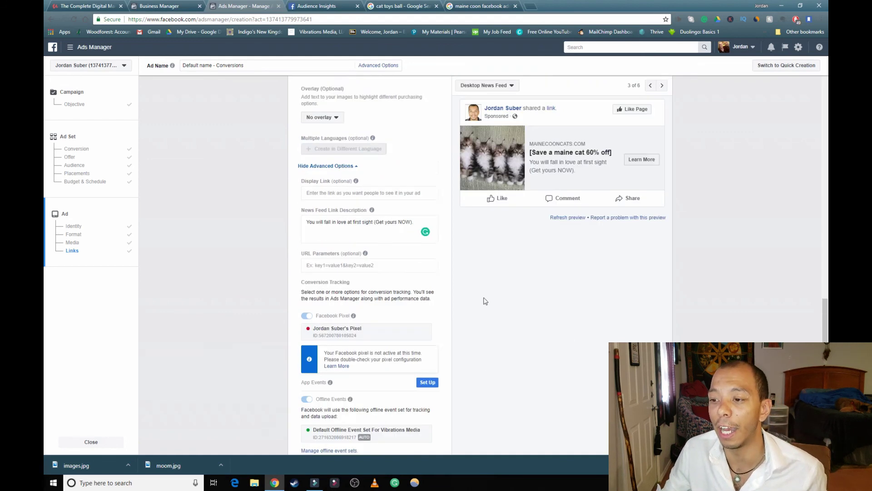
Step: Look back over the ad's links and images, and switch to the Audience Insights page
scroll(486, 301, up, 4)
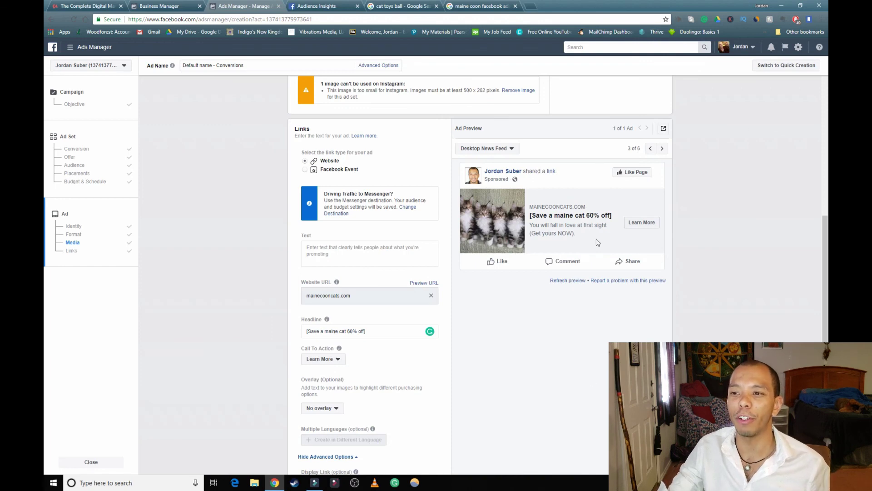
scroll(598, 243, up, 3)
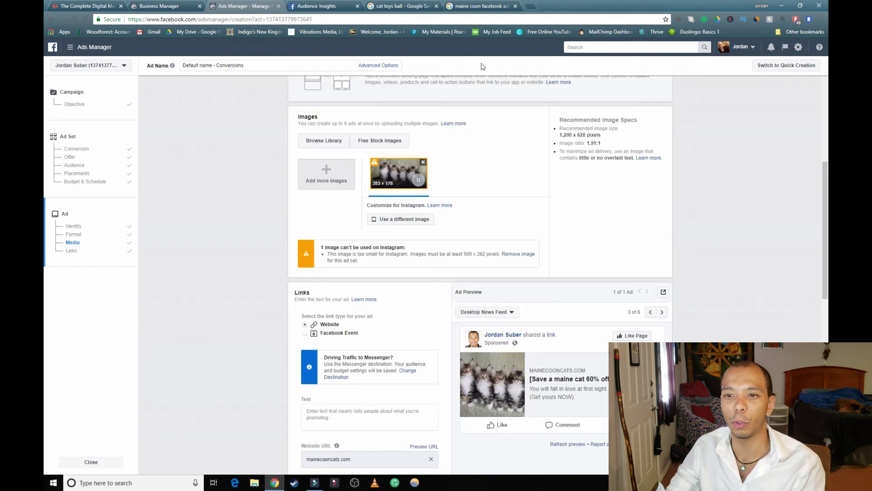
click(300, 6)
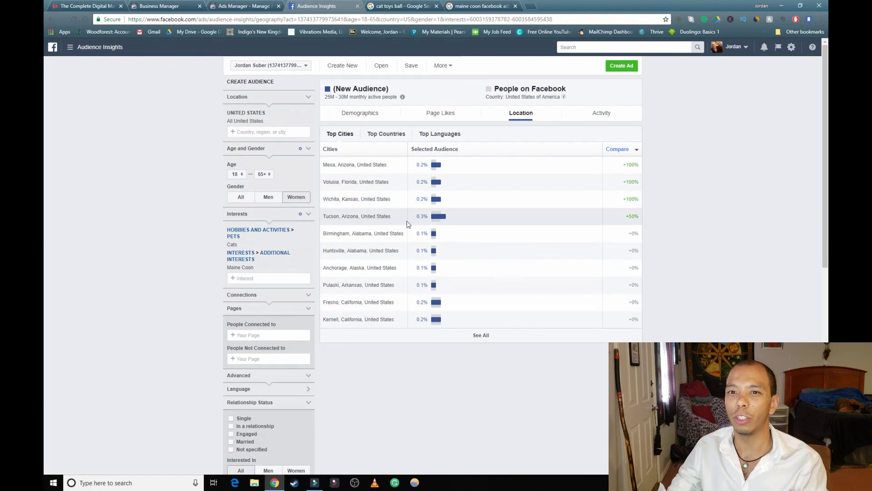